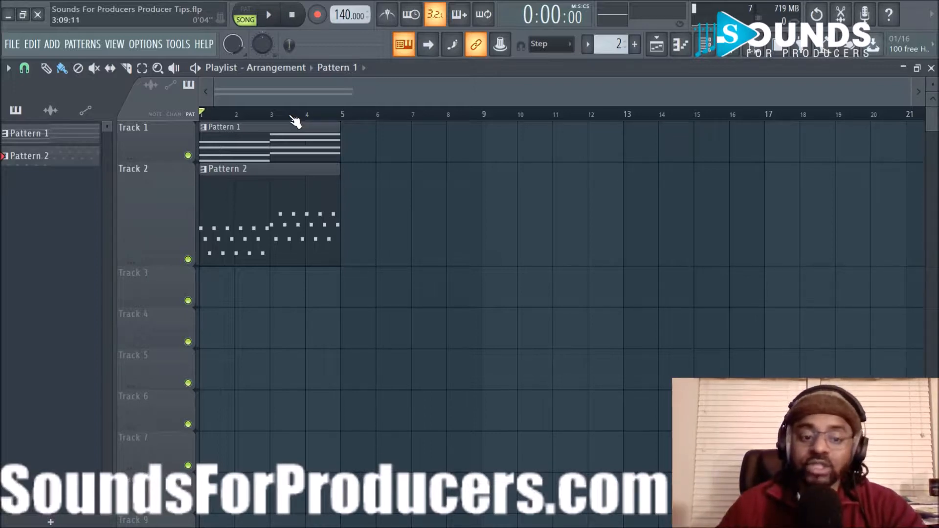
- Open Pattern 1's chords in the piano roll and delete all of the existing notes
scroll(292, 118, up, 4)
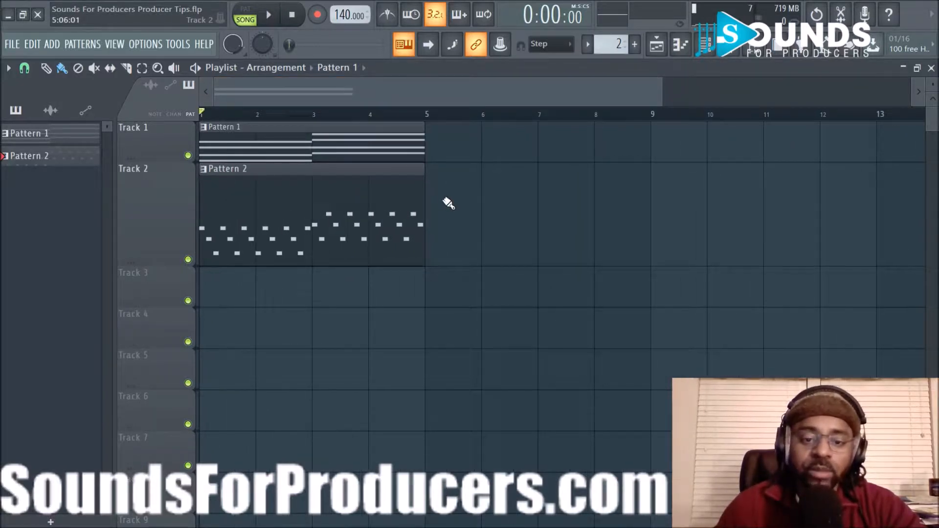
scroll(356, 125, down, 4)
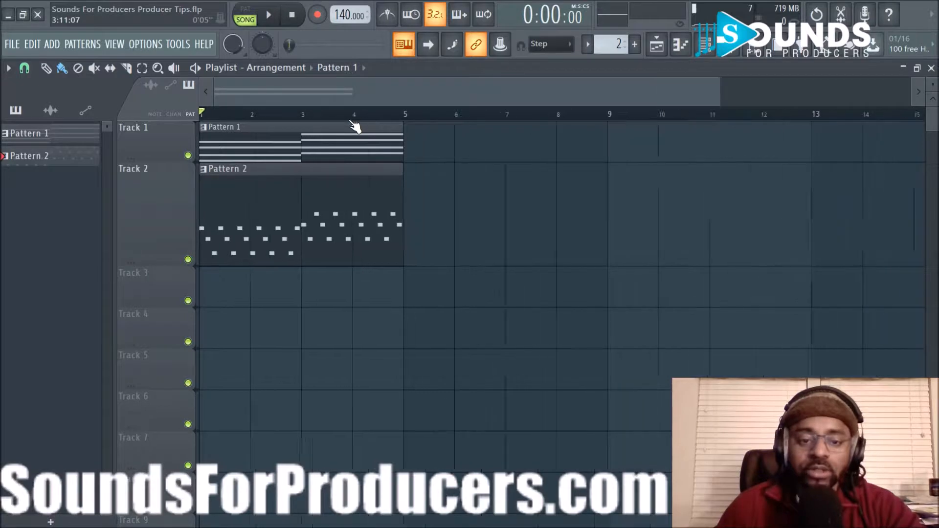
scroll(331, 89, up, 4)
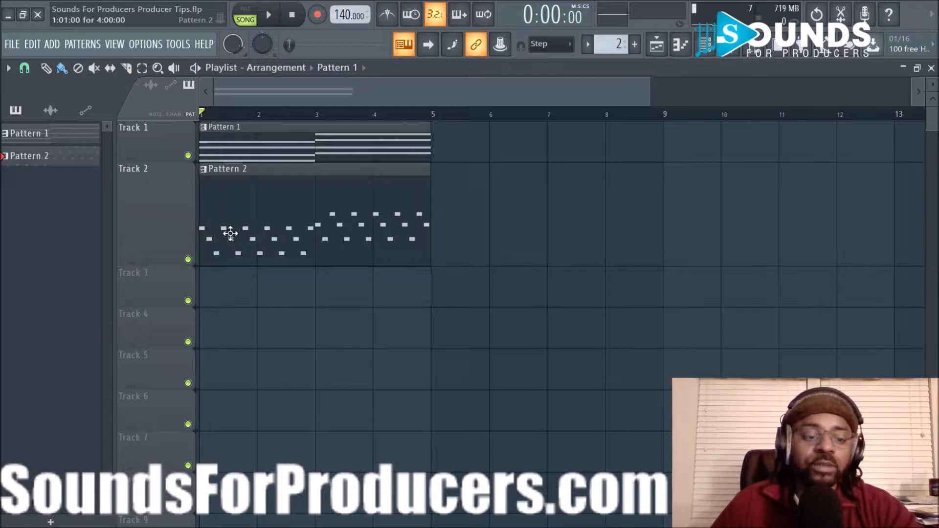
right_click(329, 226)
double_click(318, 145)
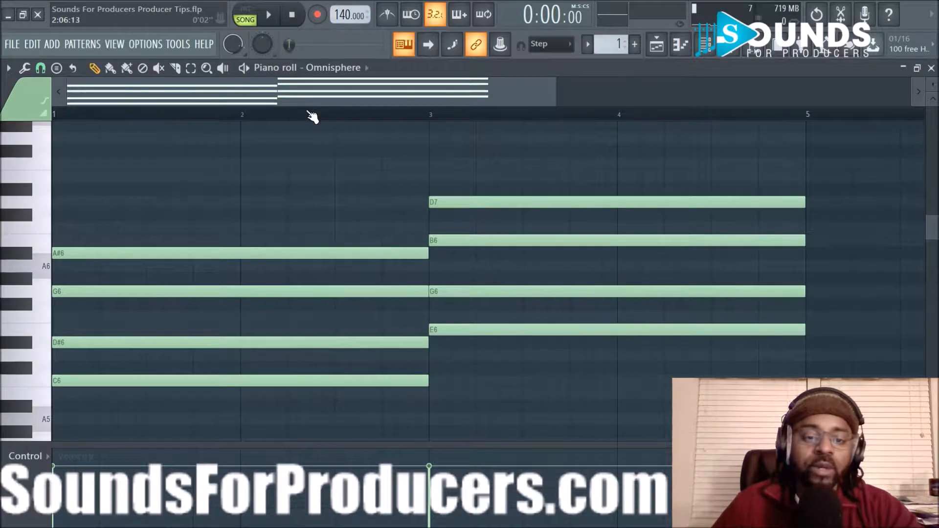
scroll(312, 117, down, 2)
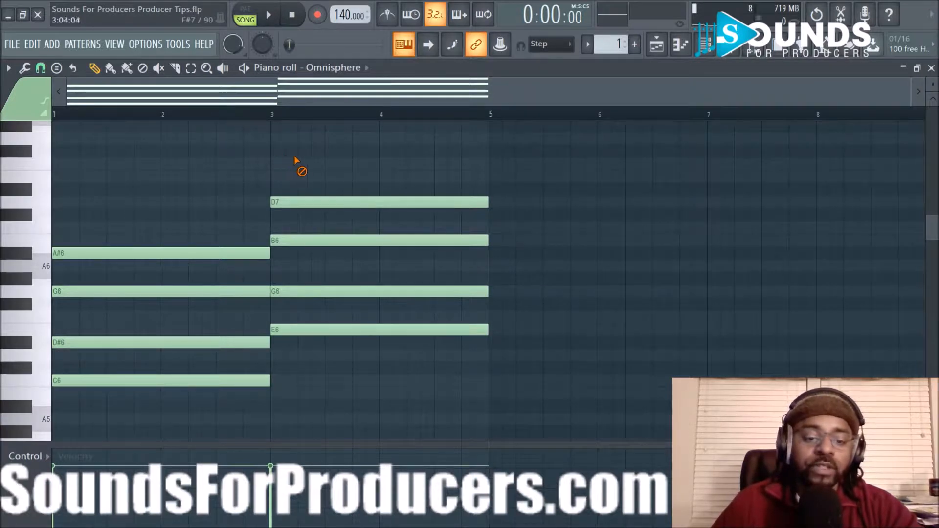
right_click(324, 238)
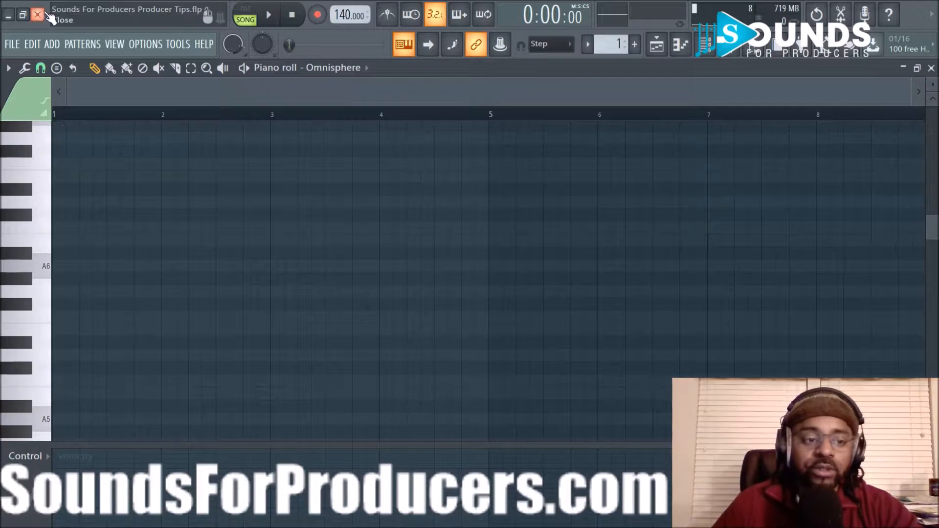
- Stamp a Minor Natural (Aeolian) scale at bar 1 with G#6 as its root note
click(56, 68)
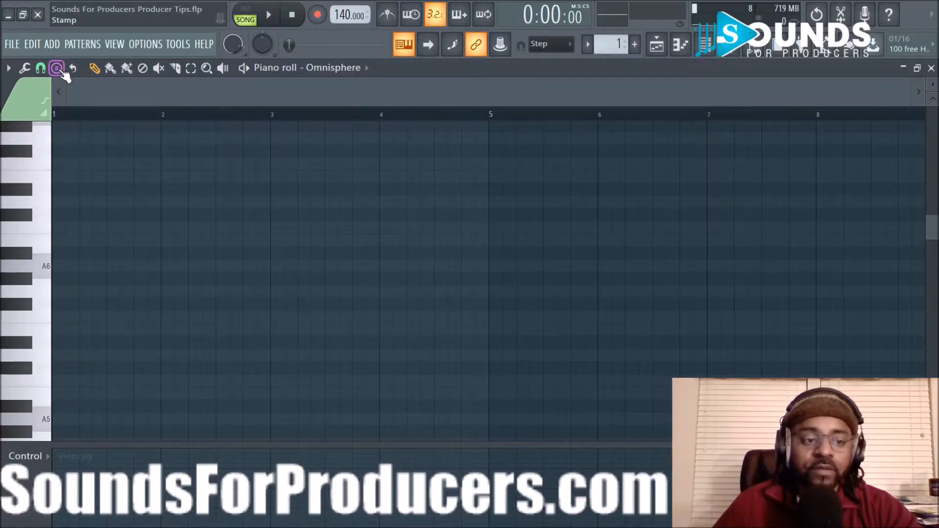
click(58, 69)
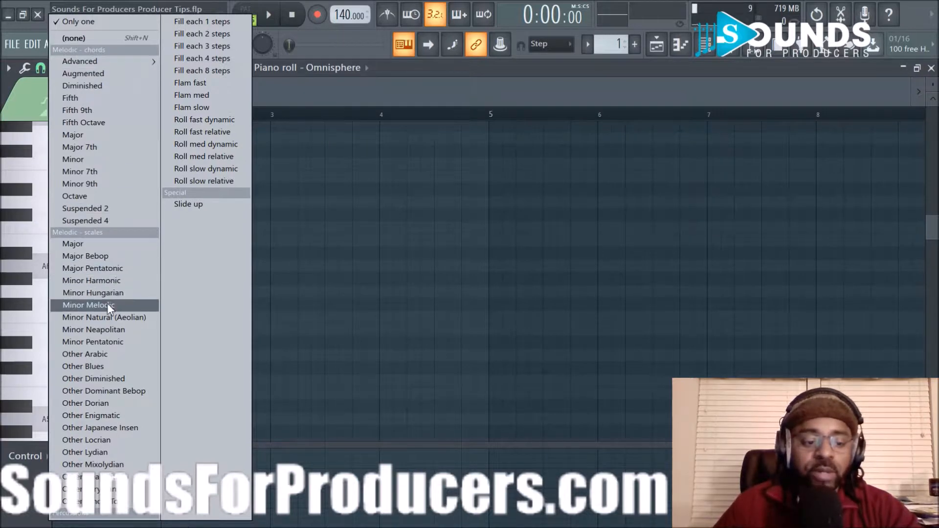
click(101, 317)
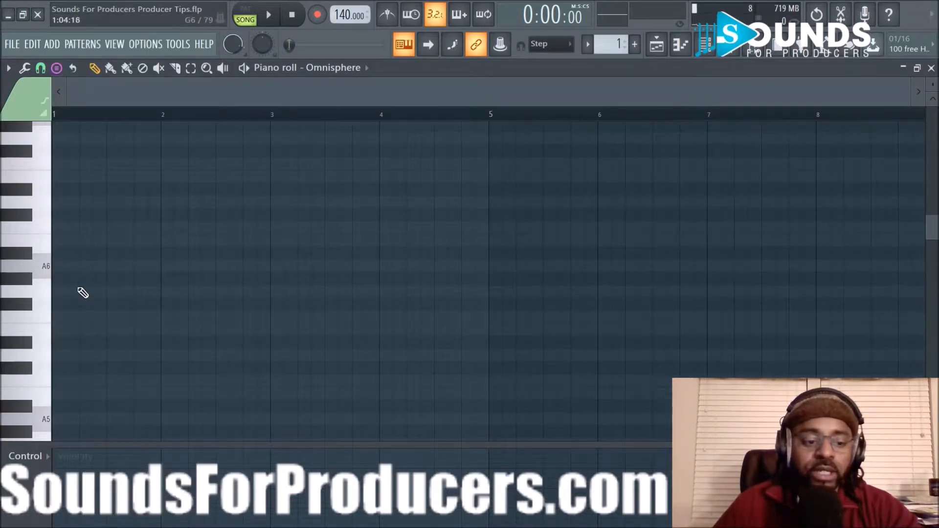
click(74, 279)
drag(131, 282, 111, 283)
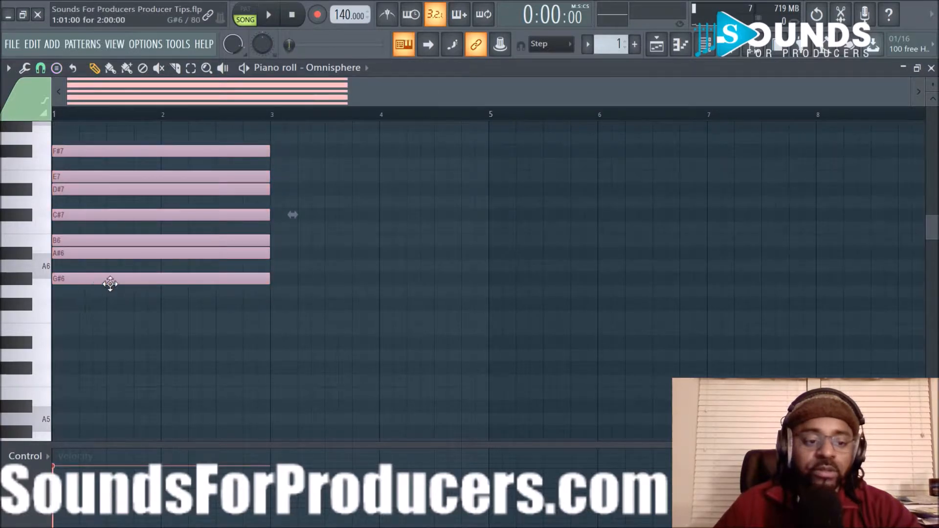
scroll(110, 284, up, 2)
- Delete the stamped G#6 minor scale notes from the piano roll
click(55, 68)
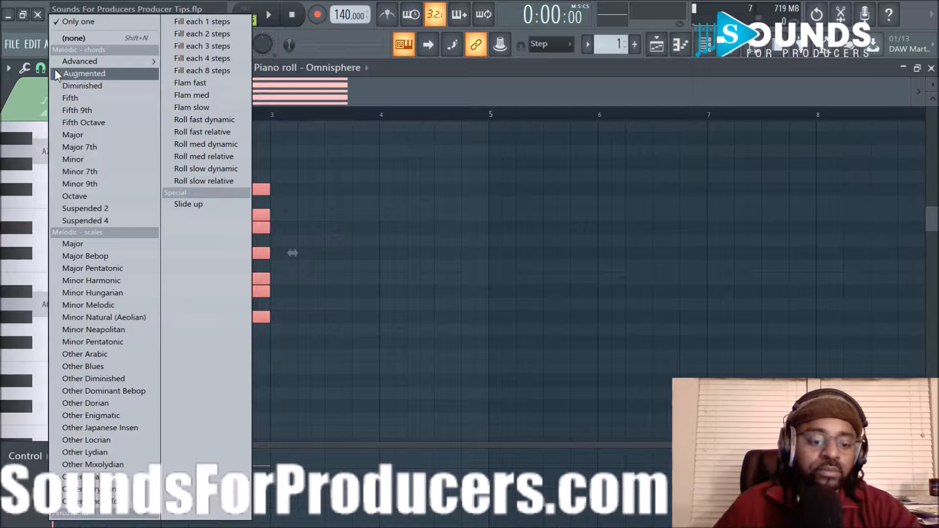
click(323, 168)
right_click(221, 189)
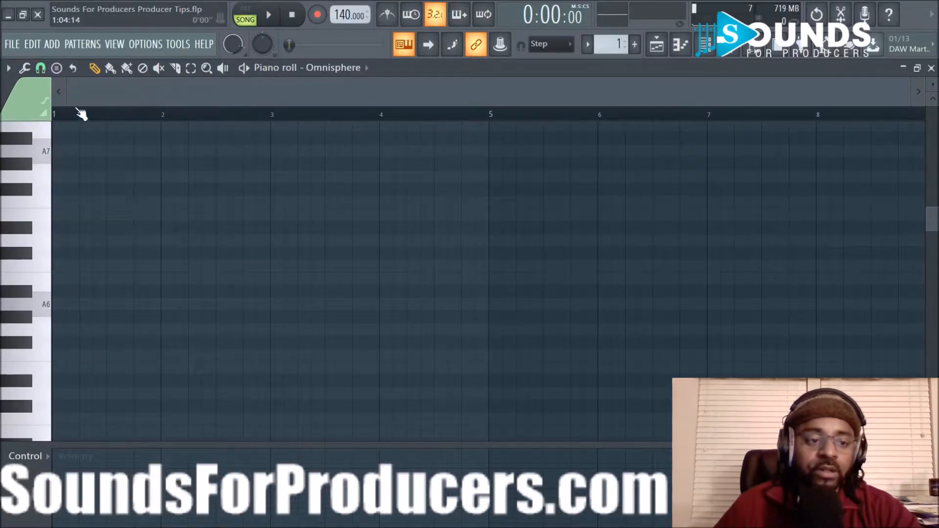
- Stamp a Minor Natural (Aeolian) scale at bar 1 with A6 as its root note
click(56, 69)
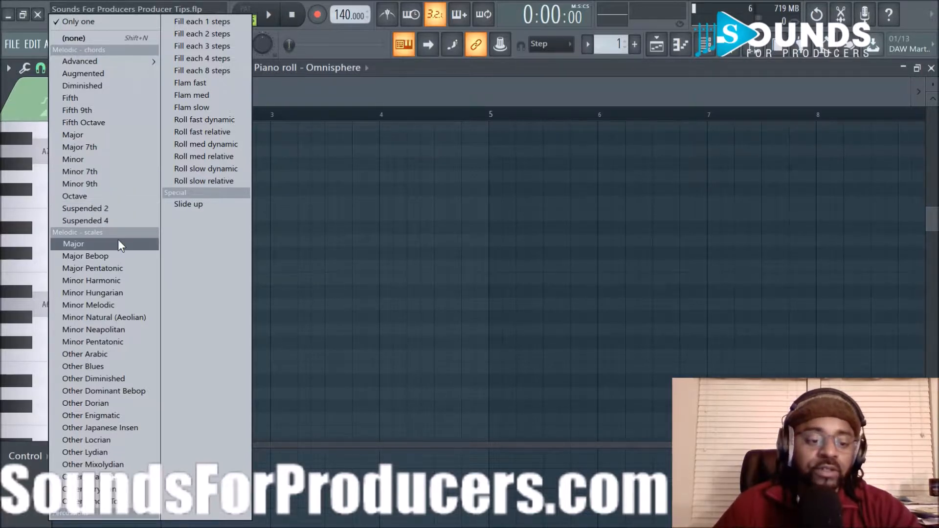
click(95, 318)
click(100, 303)
mouse_move(143, 305)
mouse_down()
mouse_move(130, 315)
mouse_move(86, 307)
mouse_move(75, 390)
mouse_move(94, 260)
mouse_move(71, 345)
mouse_move(74, 305)
mouse_move(47, 310)
mouse_move(88, 308)
mouse_up()
scroll(93, 311, up, 3)
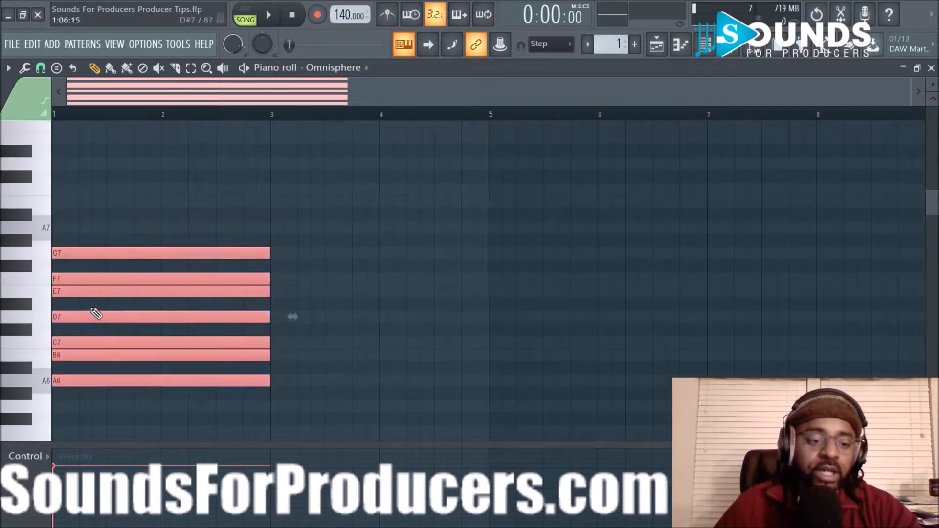
- Copy the whole A minor scale one octave up so the copy starts on A7, then deselect the notes
click(74, 228)
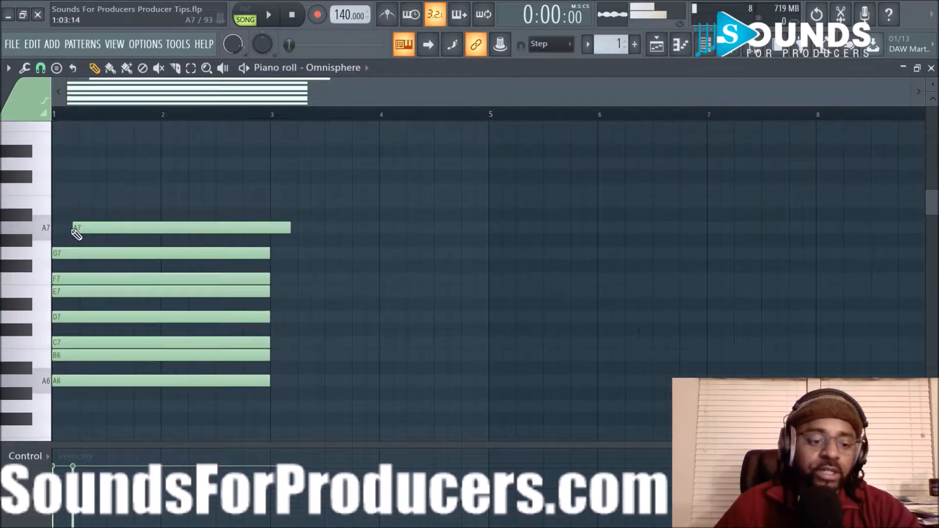
right_click(101, 229)
key(ctrl+a)
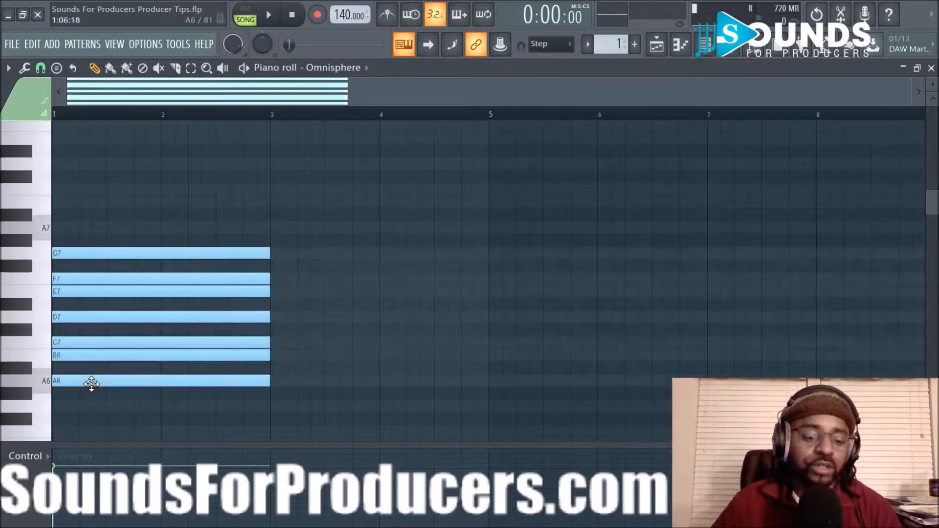
drag(74, 378, 76, 178)
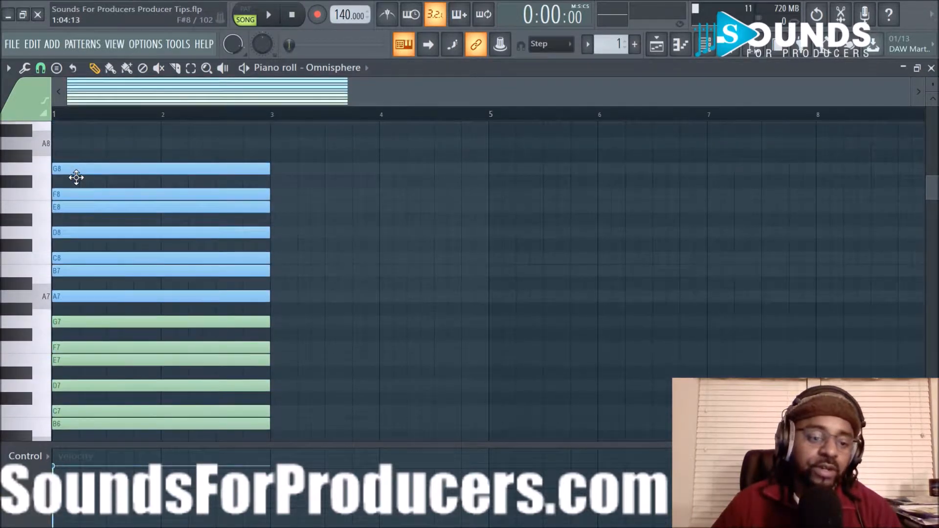
key(ctrl+d)
- Lengthen all the scale notes in both octaves so they end at bar 8
drag(142, 138, 167, 443)
drag(277, 304, 822, 321)
scroll(603, 274, up, 3)
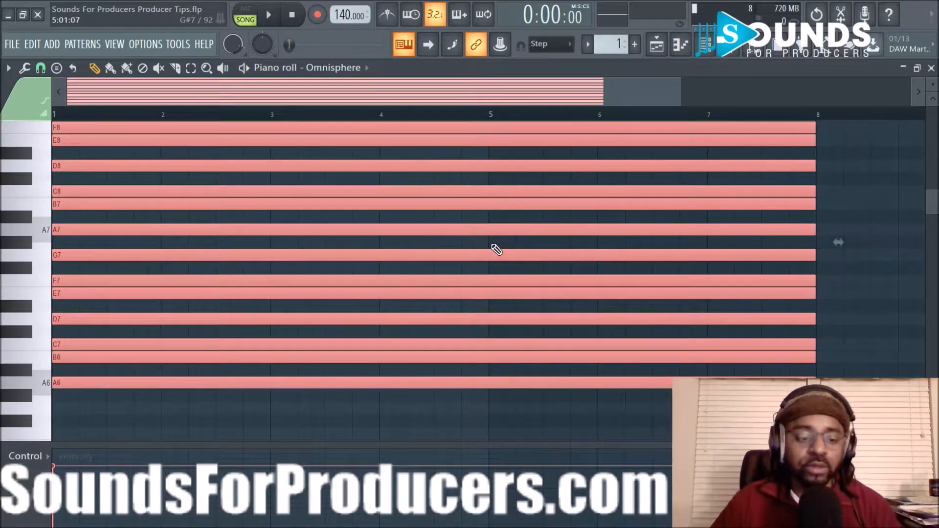
- Select all the scale notes in the piano roll and delete them
scroll(490, 243, up, 2)
scroll(491, 243, down, 3)
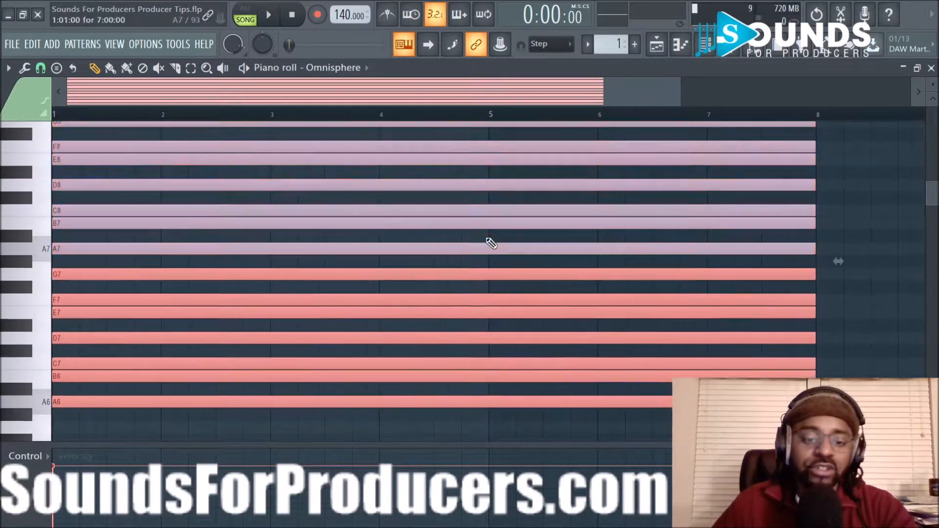
scroll(416, 204, up, 2)
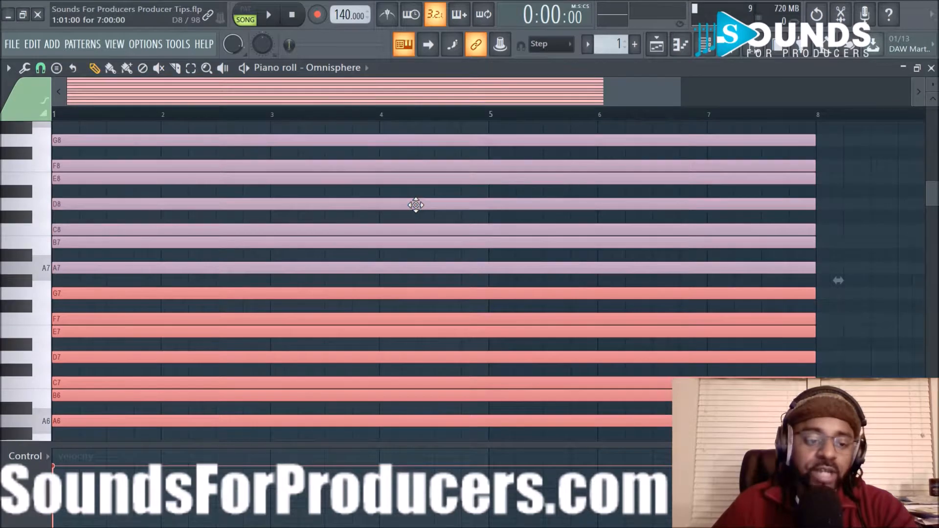
key(ctrl+a)
key(Delete)
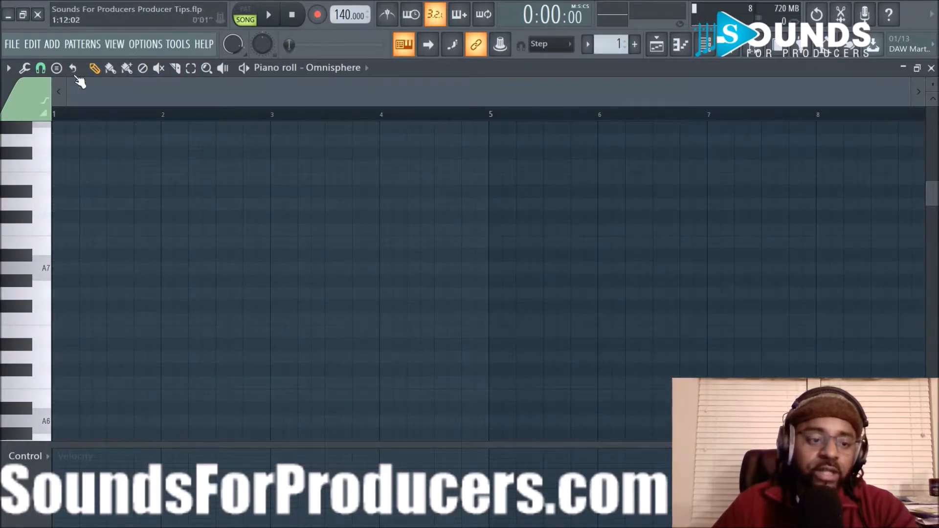
- Stamp a Minor 7th chord with root A#7 at bar 1 and shorten it to one bar
click(56, 68)
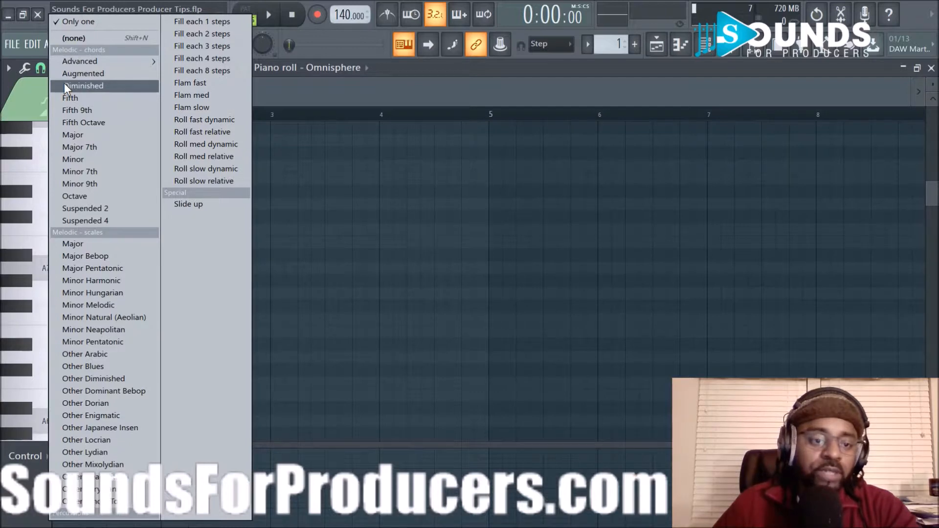
click(102, 172)
click(88, 251)
drag(176, 259, 95, 248)
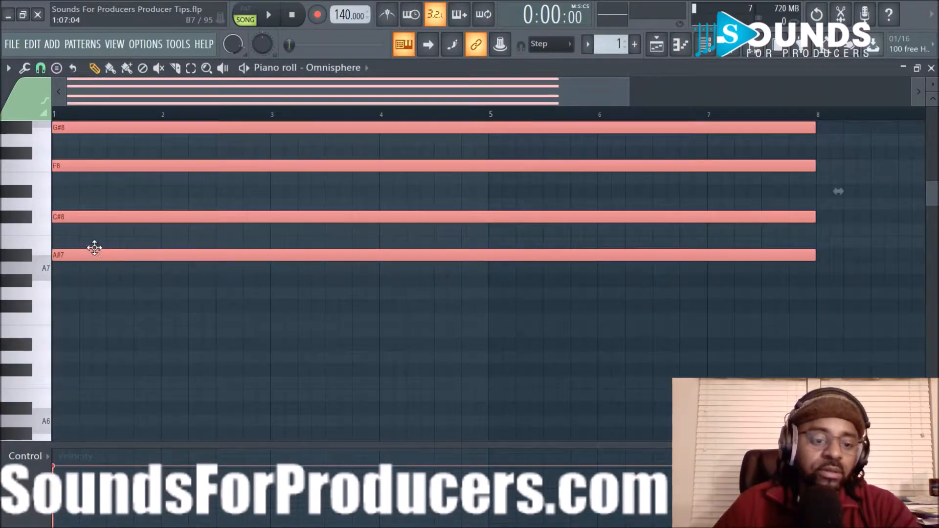
drag(814, 166, 159, 170)
- Play back the stamped minor 7th chord briefly and stop it
scroll(260, 226, up, 3)
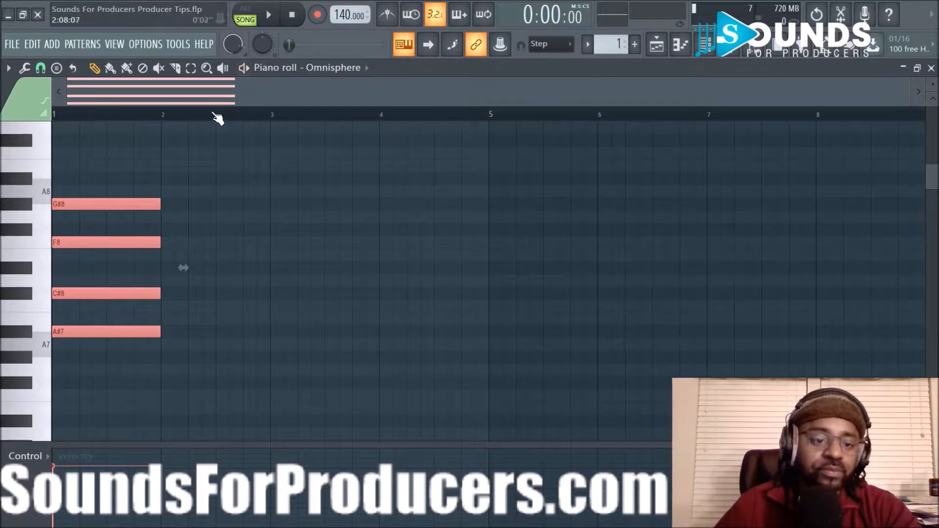
key(space)
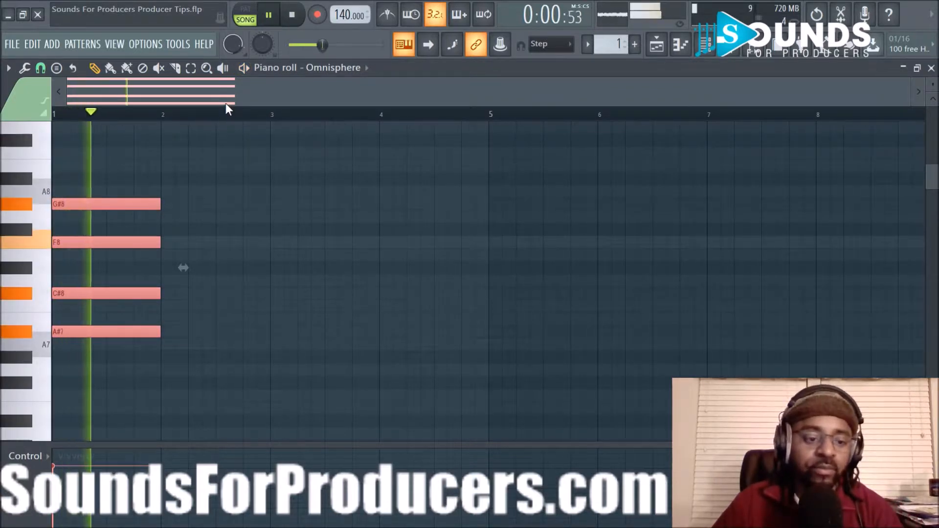
key(space)
- Move the whole minor 7th chord down so its root is F6, and play it back briefly
scroll(147, 176, down, 3)
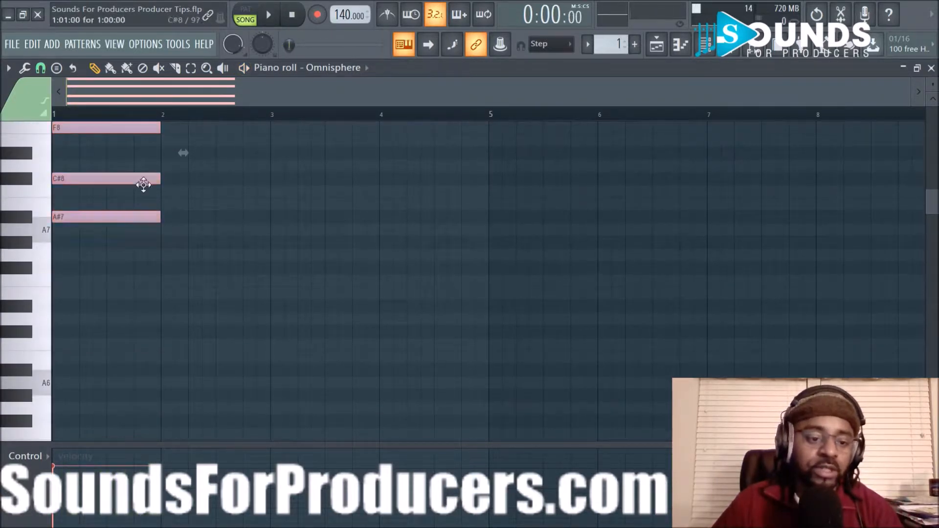
drag(120, 212, 104, 434)
key(space)
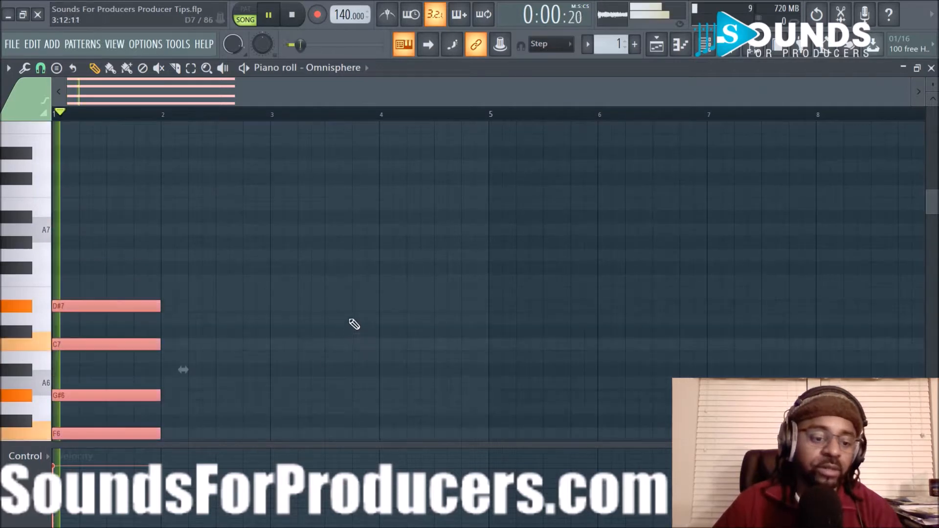
scroll(309, 276, down, 3)
key(space)
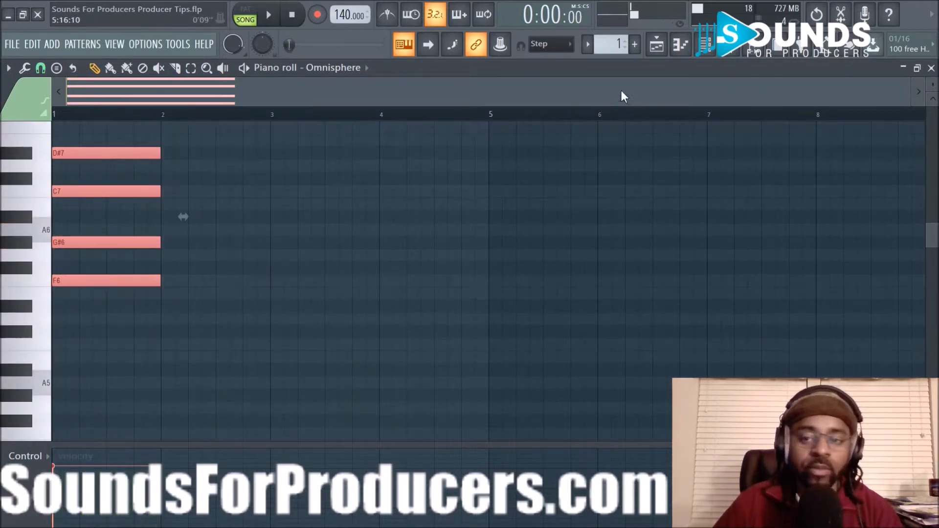
- Open the first Omnisphere channel's instrument and load the patch Anticpation of Energy Pluck 2 from the Synth Short category
click(705, 46)
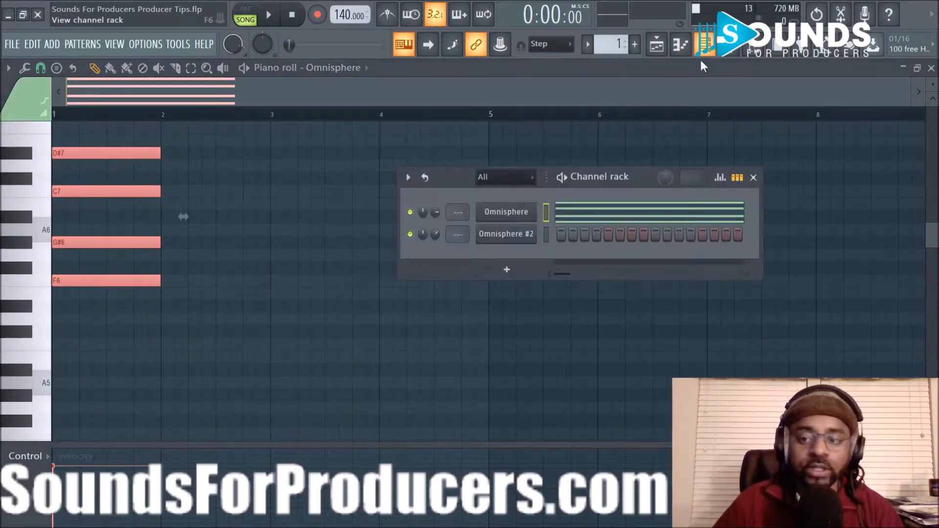
click(529, 225)
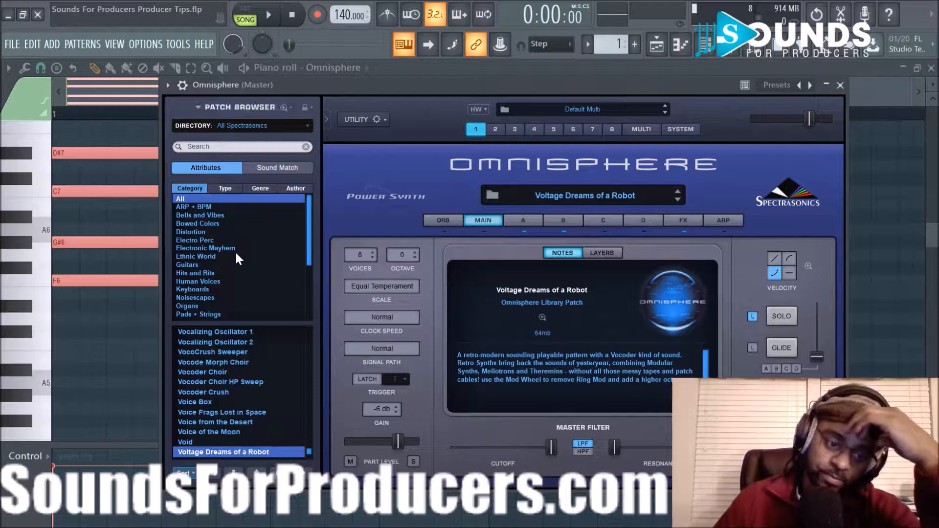
scroll(234, 250, down, 3)
scroll(228, 248, up, 3)
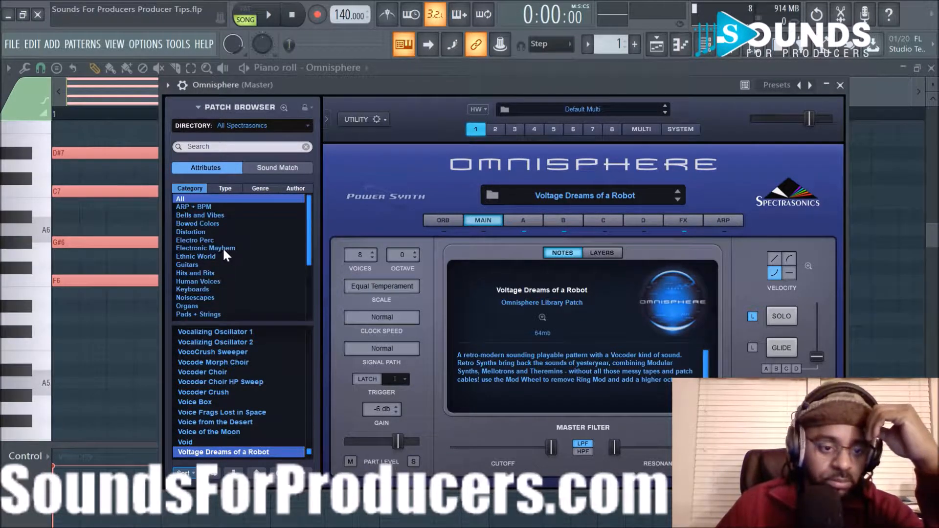
scroll(212, 251, down, 1)
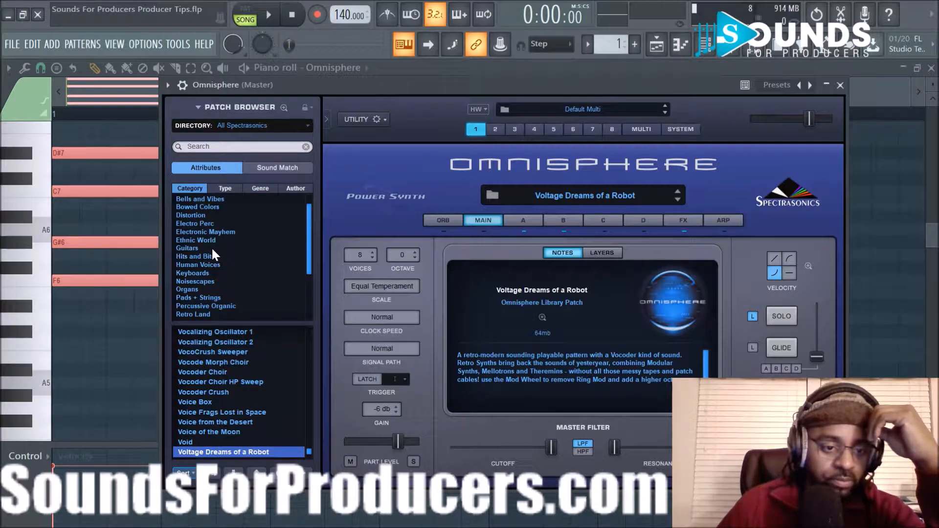
scroll(213, 253, down, 4)
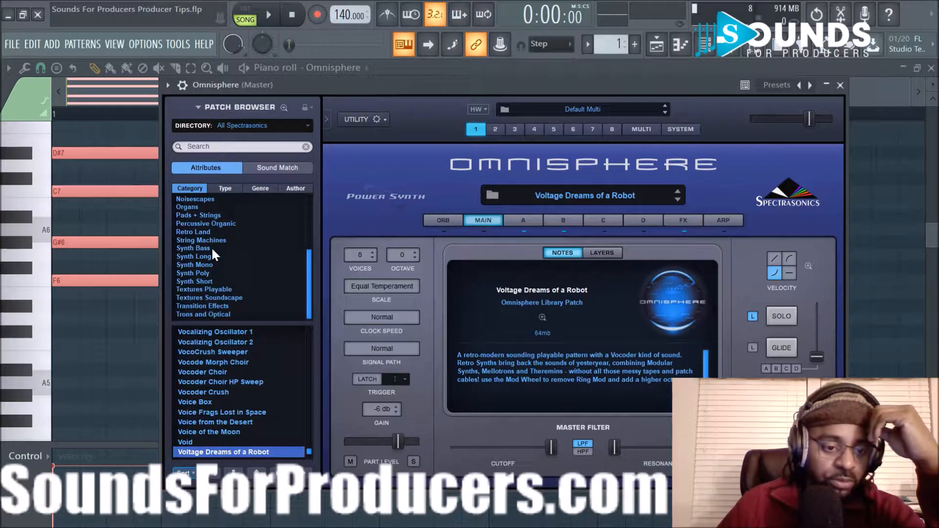
click(206, 282)
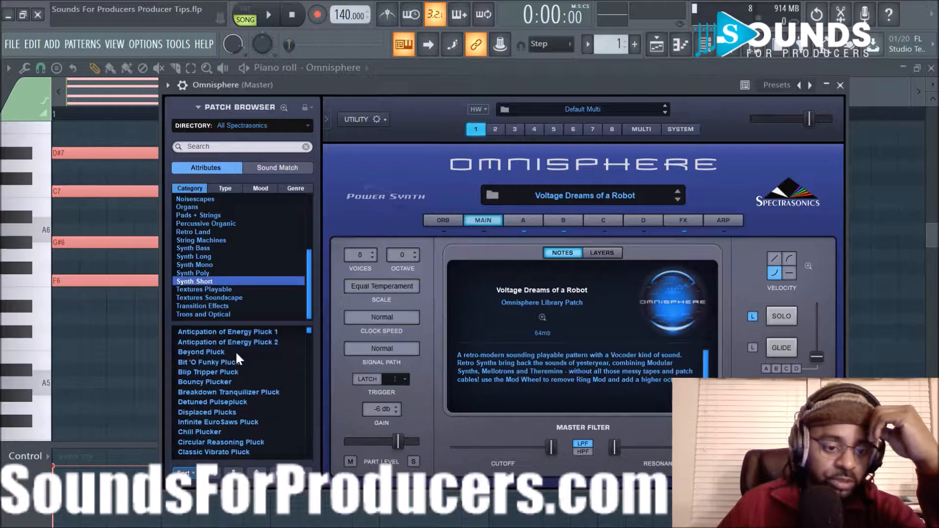
click(230, 337)
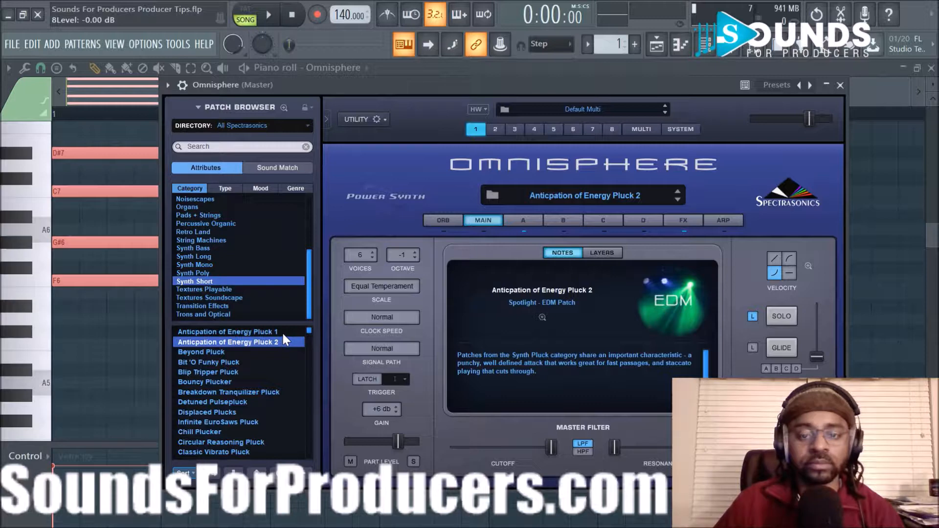
- Audition the chord with the current pluck, load the Beyond Pluck patch, play the chord with it, and return to the piano roll
click(269, 15)
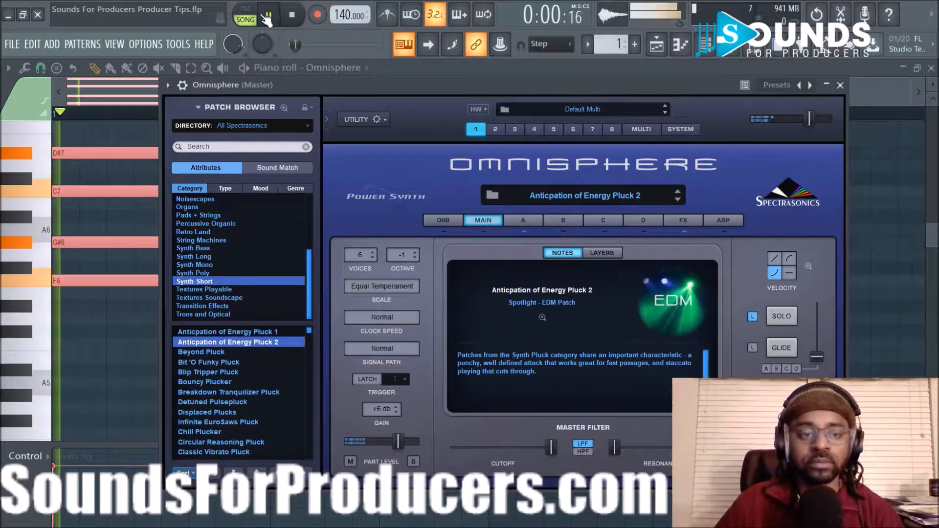
click(300, 17)
click(216, 352)
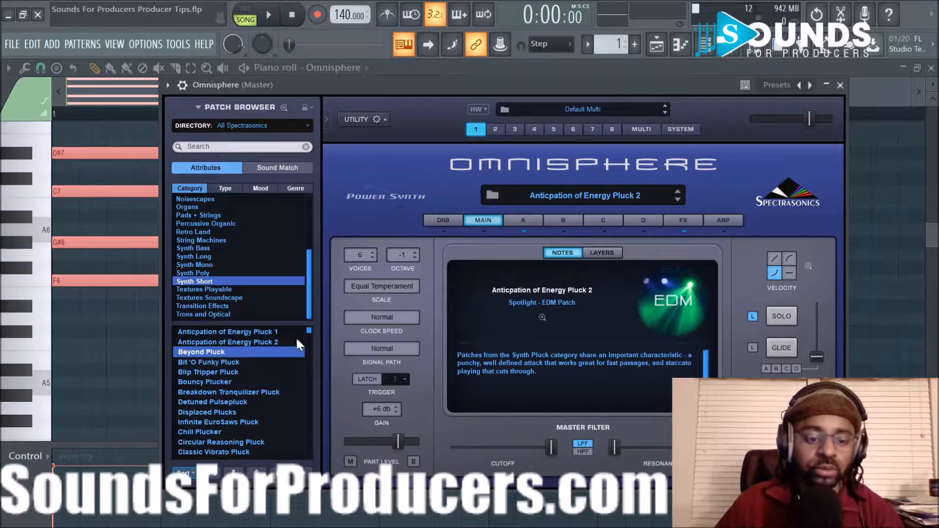
click(271, 16)
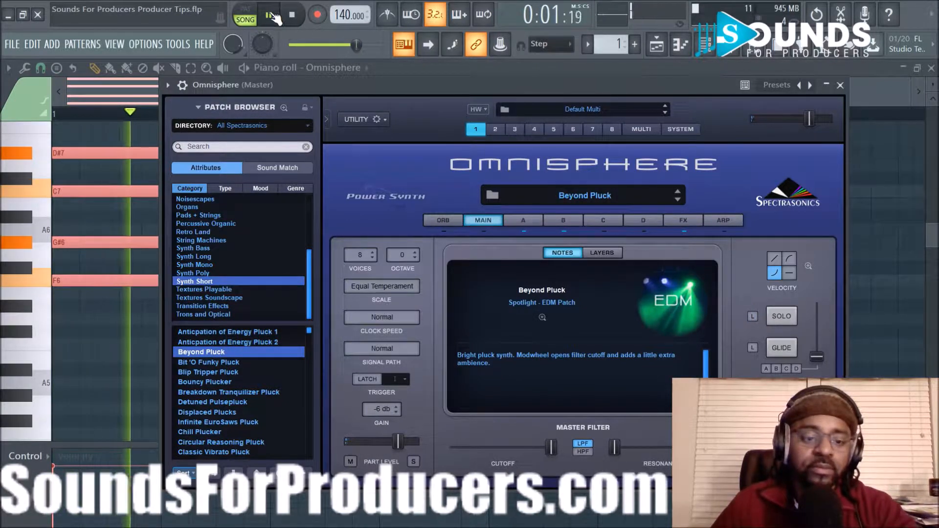
click(294, 18)
click(112, 373)
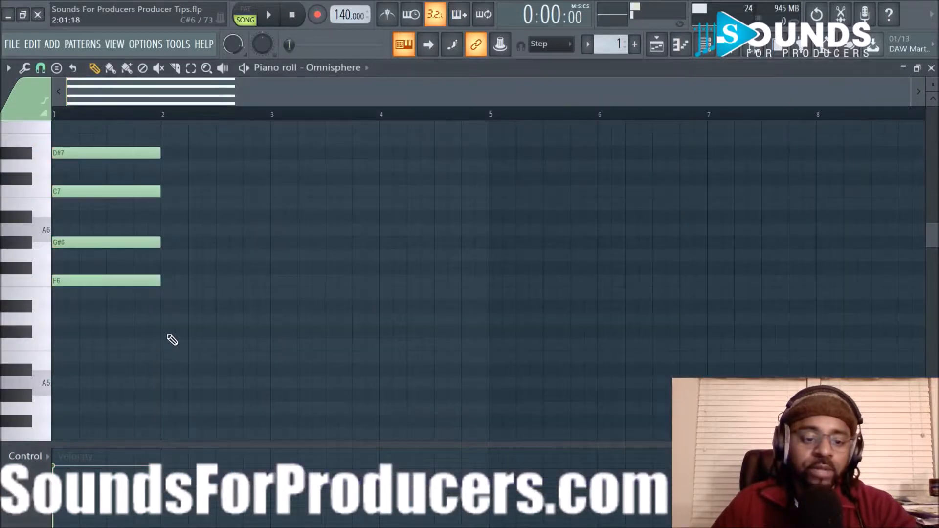
- Play back the one-bar F6 minor 7th chord in the piano roll and stop it
scroll(146, 219, up, 2)
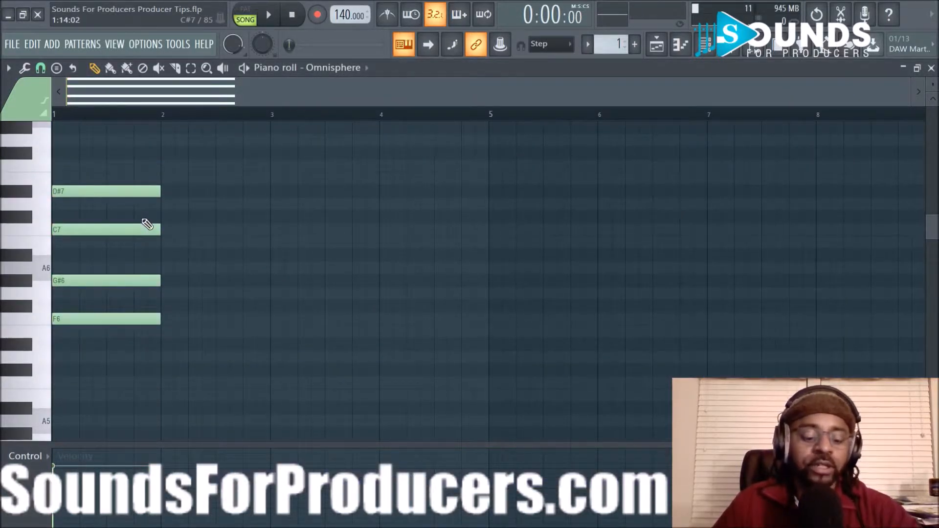
key(space)
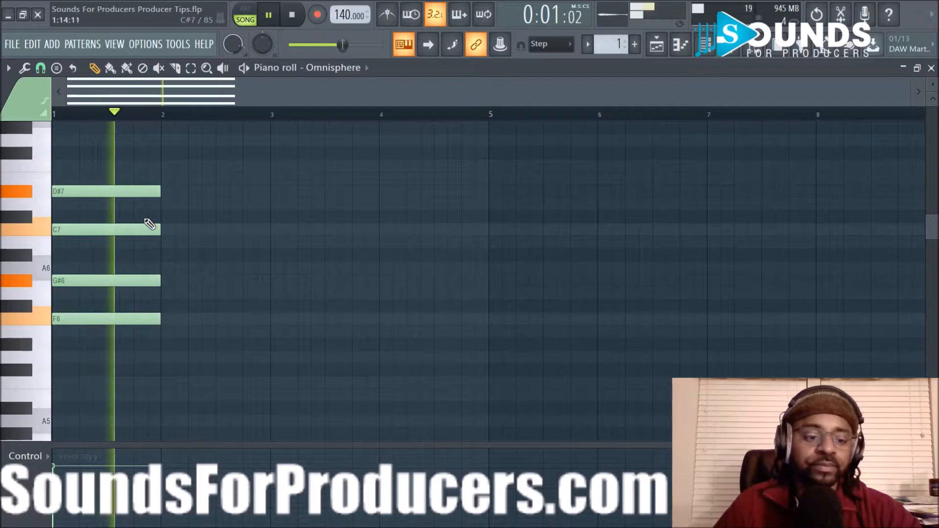
key(space)
- Copy the F6 minor 7th chord to bar 2 with its root on G#6, and play back both chords
key(ctrl+a)
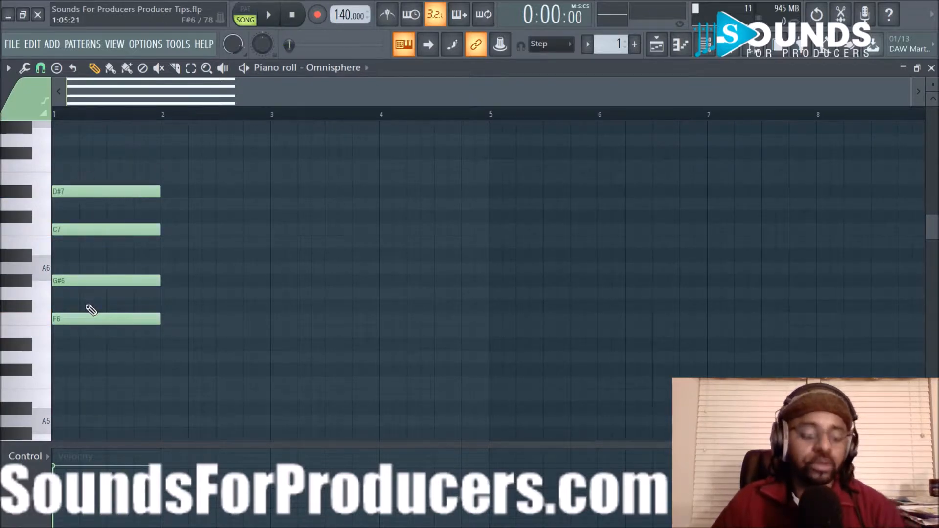
drag(95, 316, 200, 272)
click(262, 306)
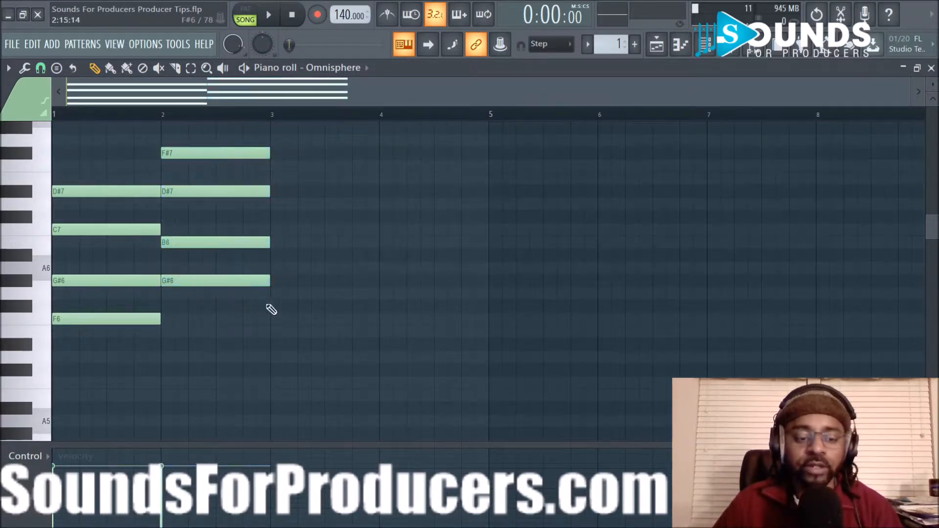
scroll(294, 313, up, 2)
key(space)
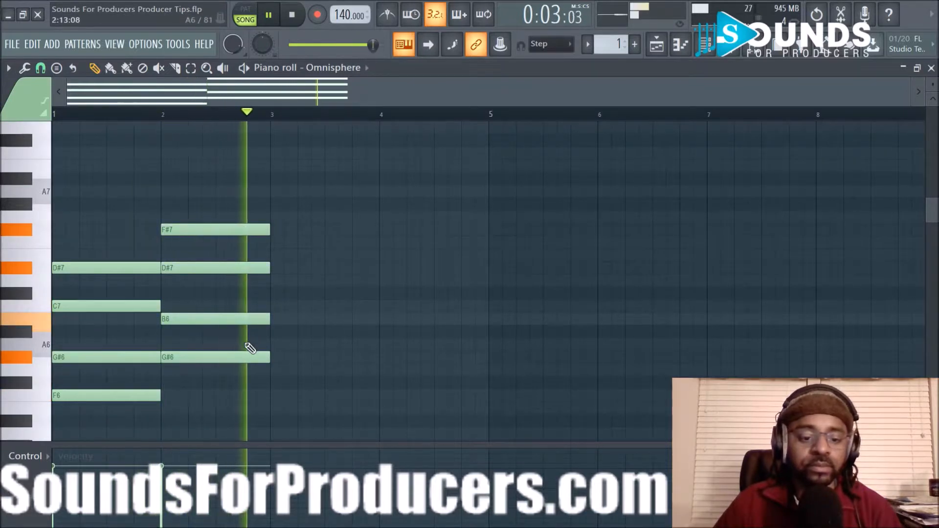
key(space)
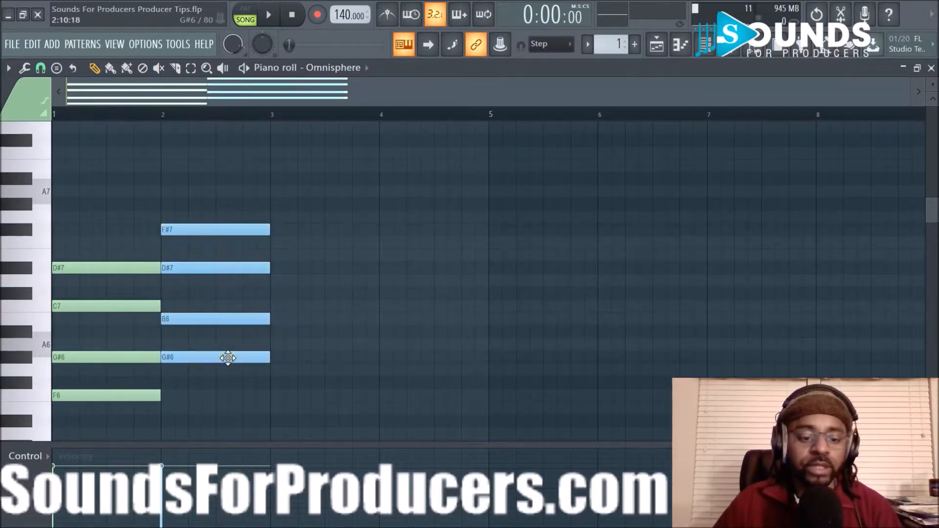
- Copy the bar 2 chord to bar 3 with root G6 and to bar 4 with root F#6, listening to the progression
drag(213, 360, 322, 372)
key(space)
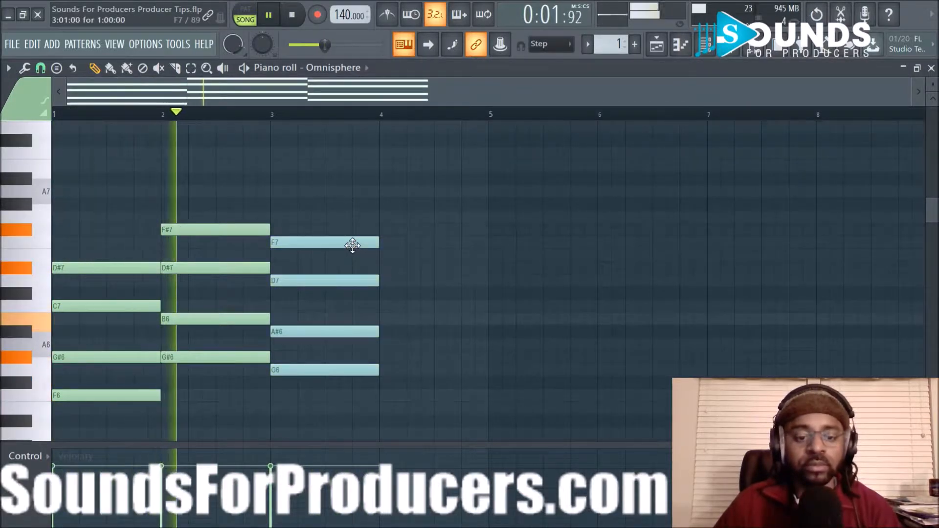
shift+drag(355, 246, 445, 266)
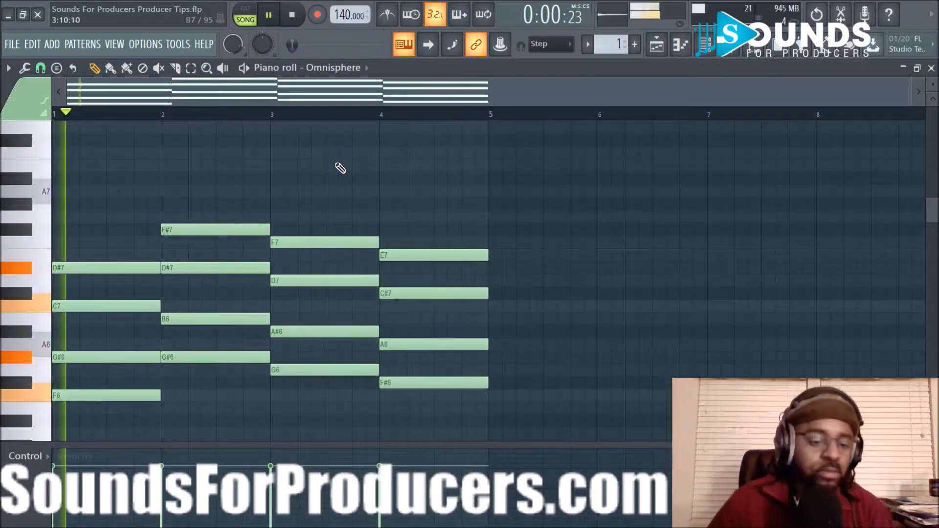
- Listen to the looping four-chord progression, sound the C#8 key on the piano roll keyboard, and stop playback
scroll(123, 169, up, 3)
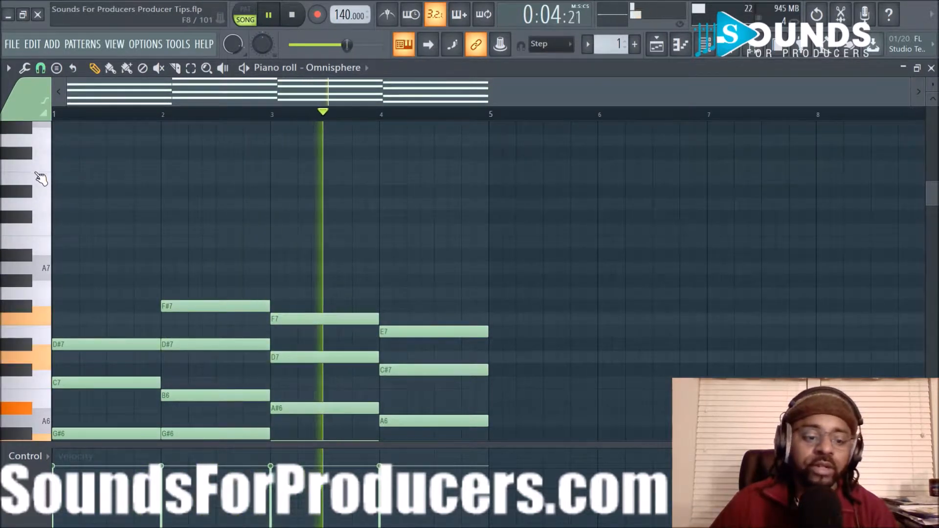
scroll(73, 184, down, 3)
scroll(59, 182, up, 3)
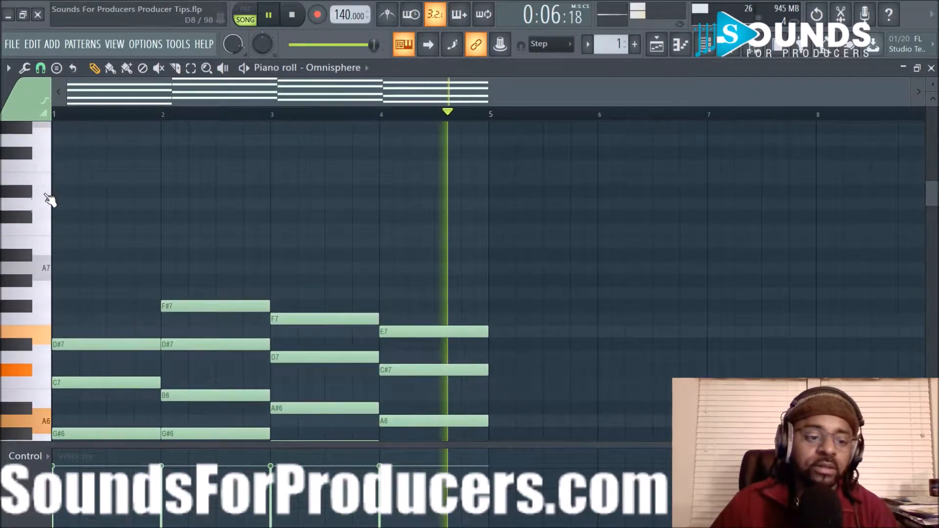
click(31, 220)
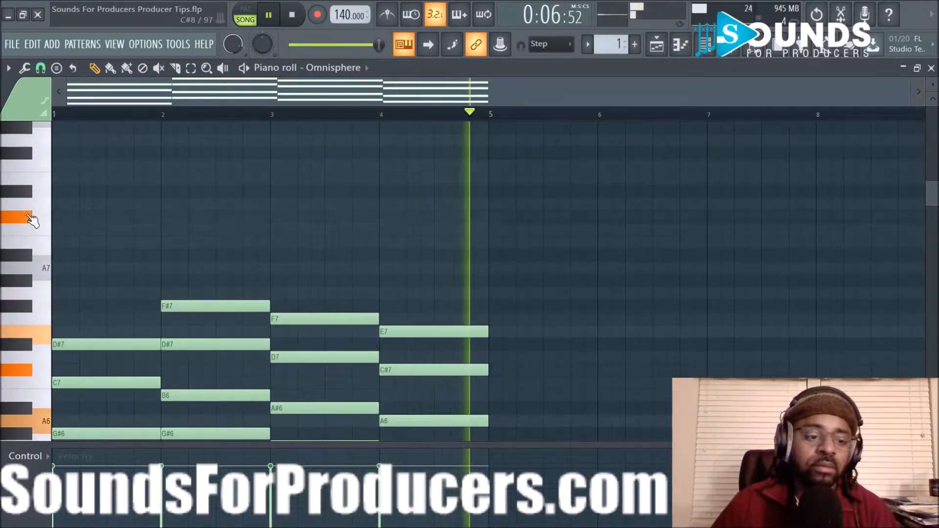
key(space)
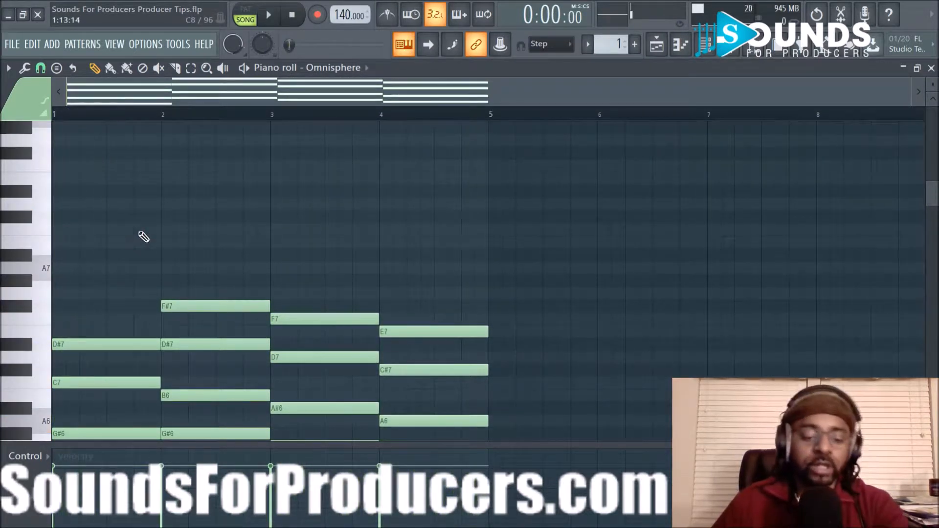
- Review the available melodic chord and scale stamps, and close the list without choosing one
scroll(238, 257, down, 3)
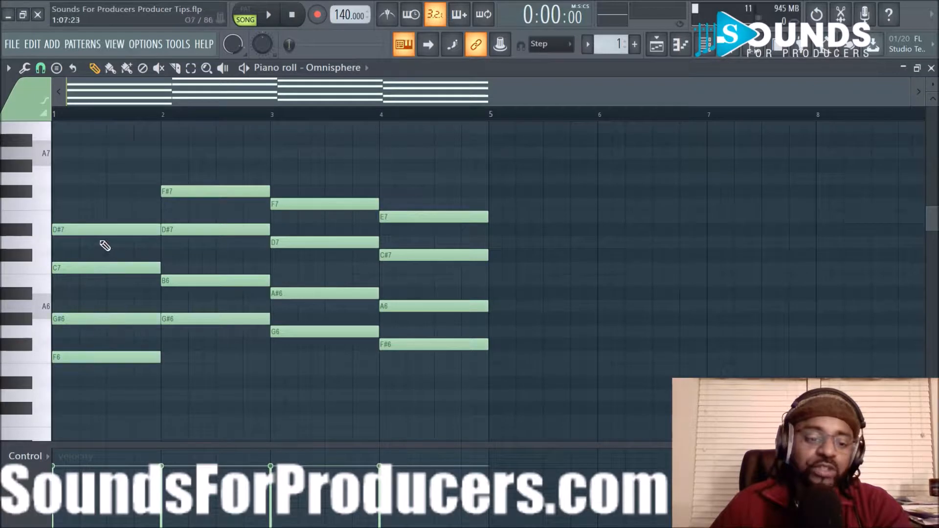
click(40, 68)
click(57, 69)
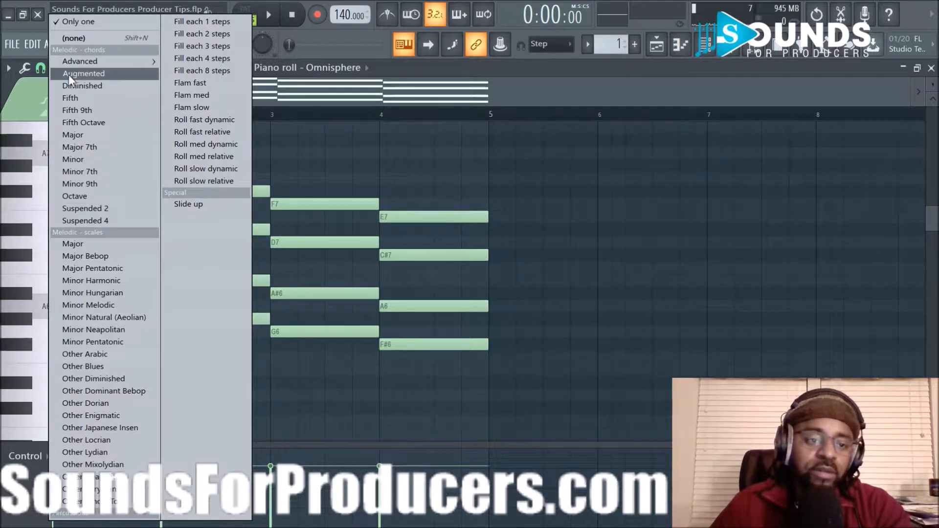
click(351, 143)
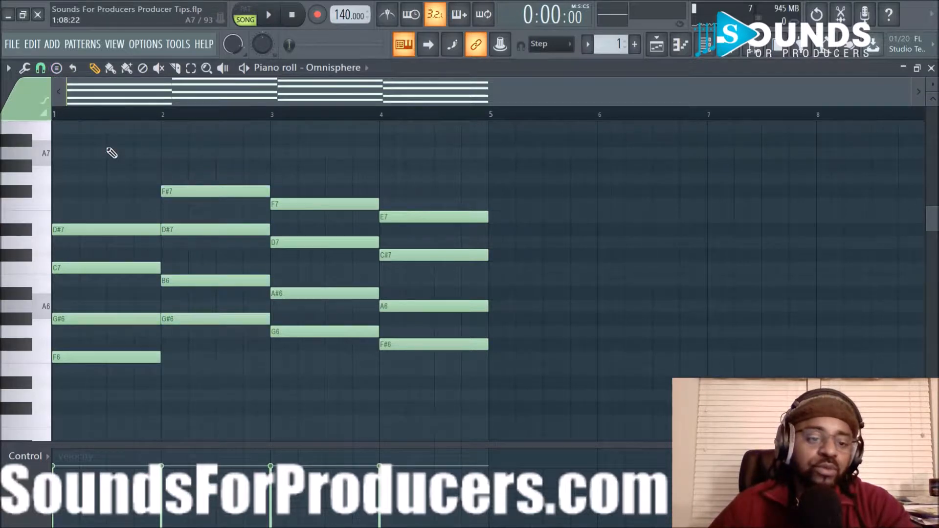
- Delete all the notes of the four chords in bars 1 to 4, leaving the piano roll empty
right_click(122, 229)
right_click(121, 268)
right_click(118, 319)
right_click(116, 357)
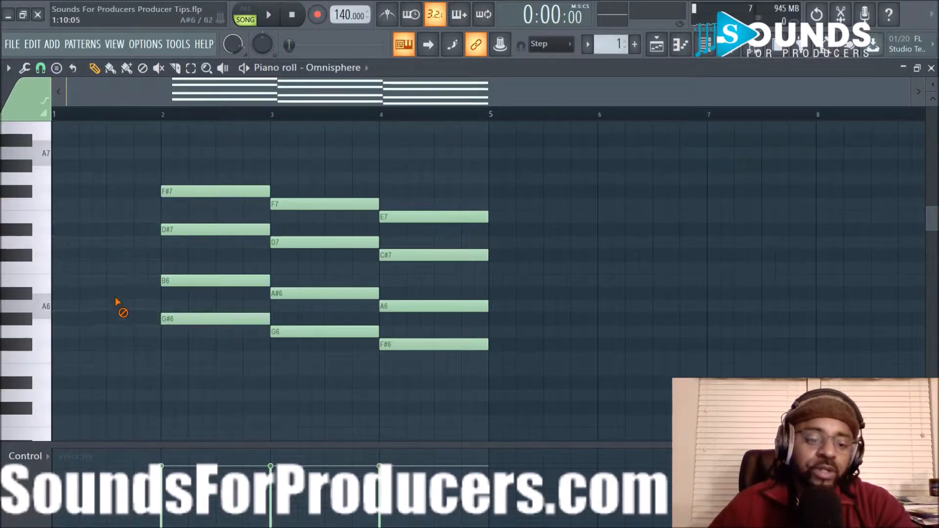
right_click(183, 319)
right_click(189, 281)
right_click(194, 229)
right_click(199, 191)
right_click(283, 204)
right_click(298, 242)
right_click(318, 293)
right_click(333, 332)
right_click(382, 344)
right_click(404, 306)
right_click(432, 255)
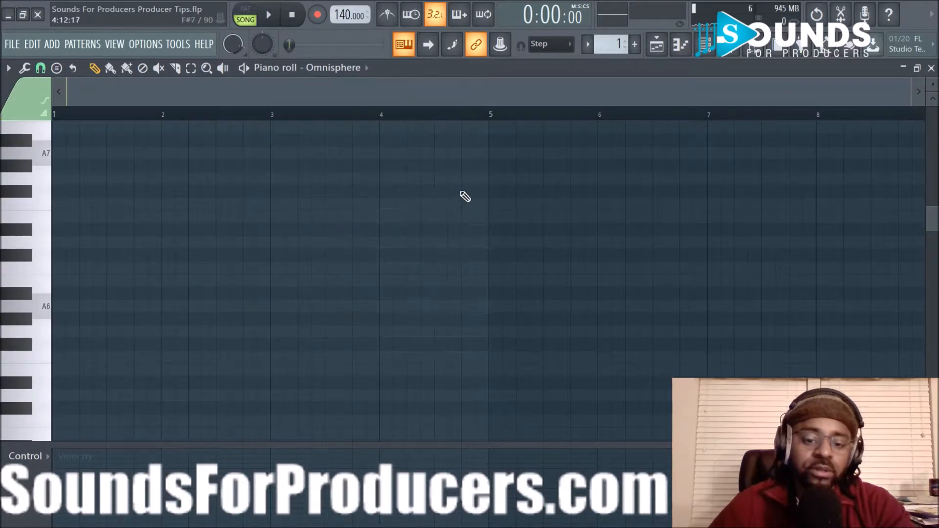
click(234, 205)
drag(289, 204, 278, 256)
right_click(279, 255)
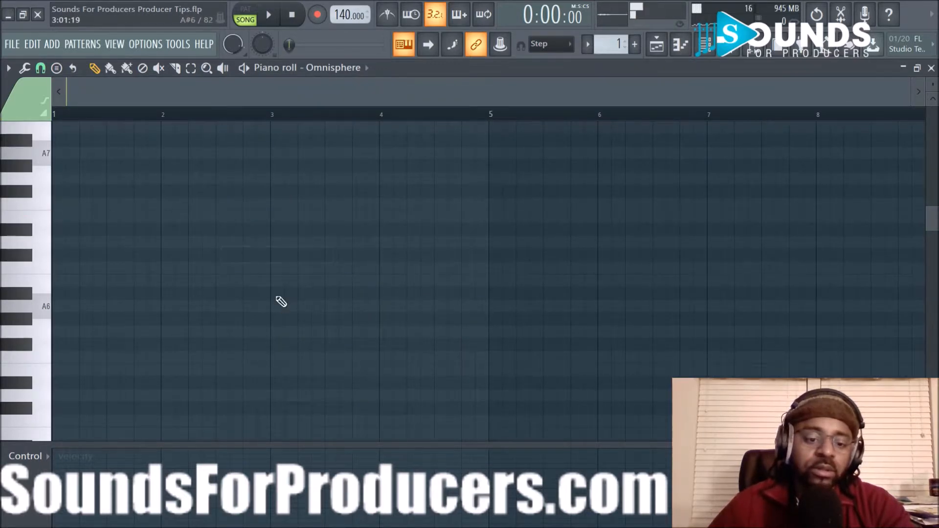
- Set the piano roll's scale highlighting to Automatic
scroll(184, 307, down, 2)
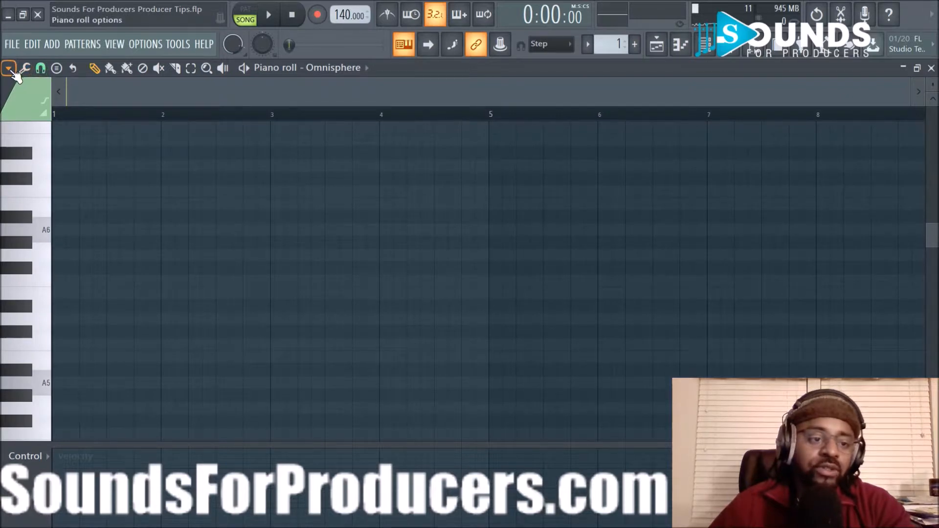
click(9, 69)
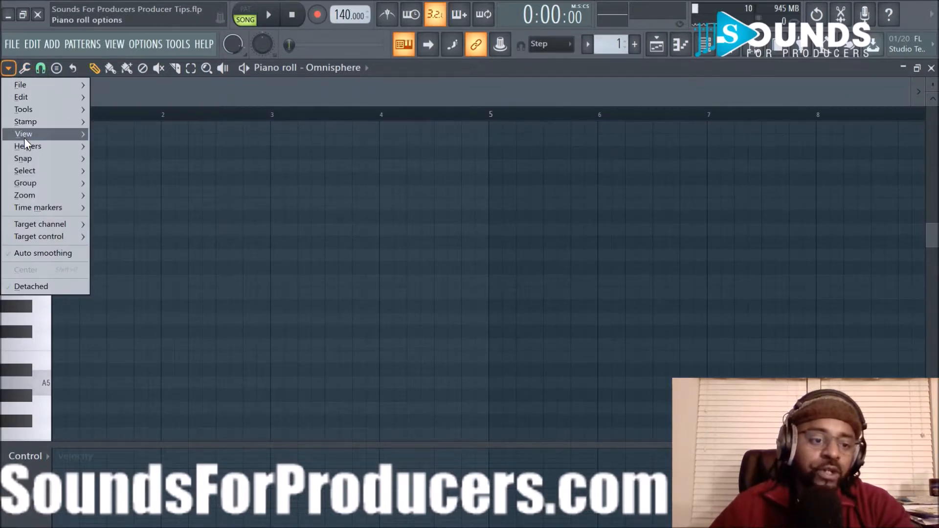
mouse_move(24, 145)
mouse_move(155, 158)
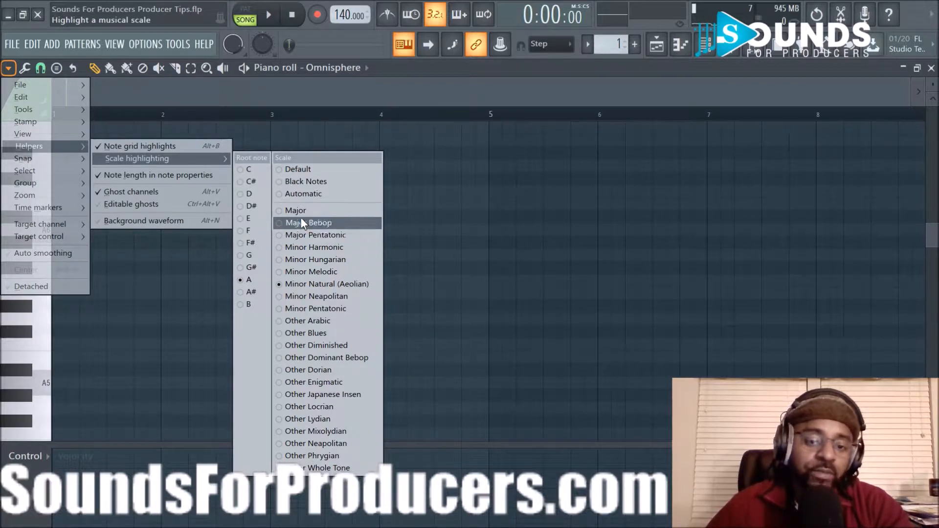
click(292, 198)
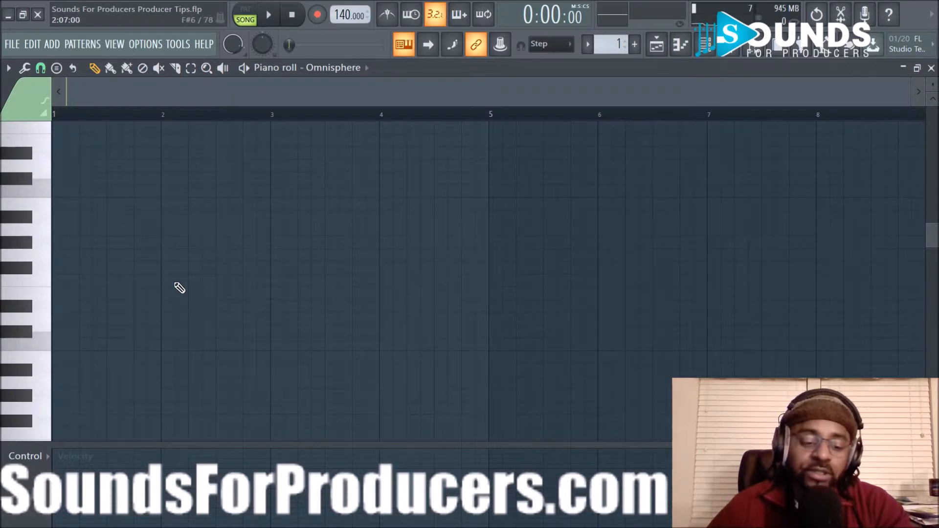
- Audition individual keys between F5 and A5 on the piano roll keyboard
scroll(157, 334, down, 2)
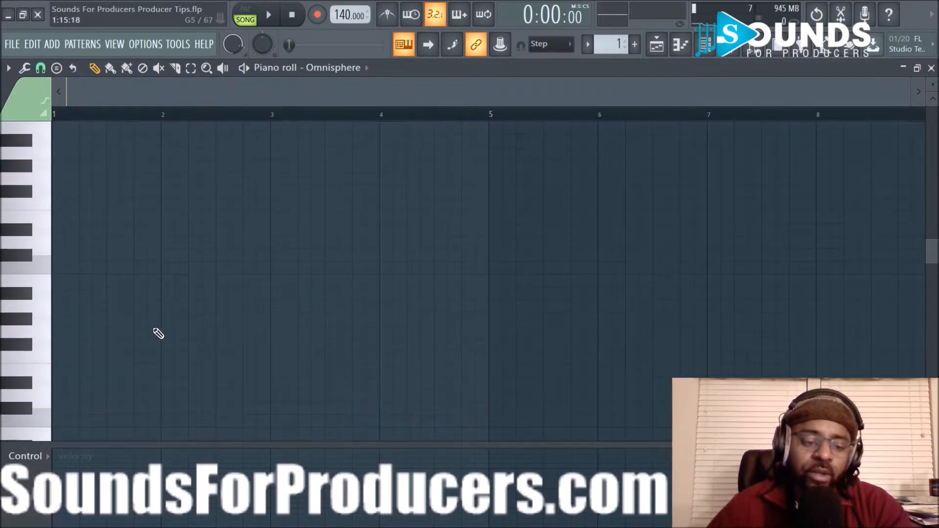
scroll(147, 123, up, 3)
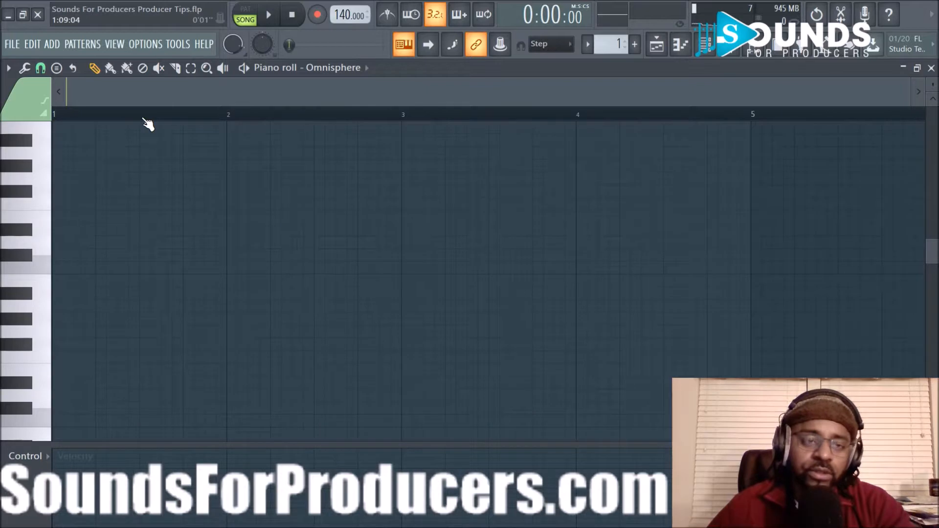
drag(155, 102, 92, 100)
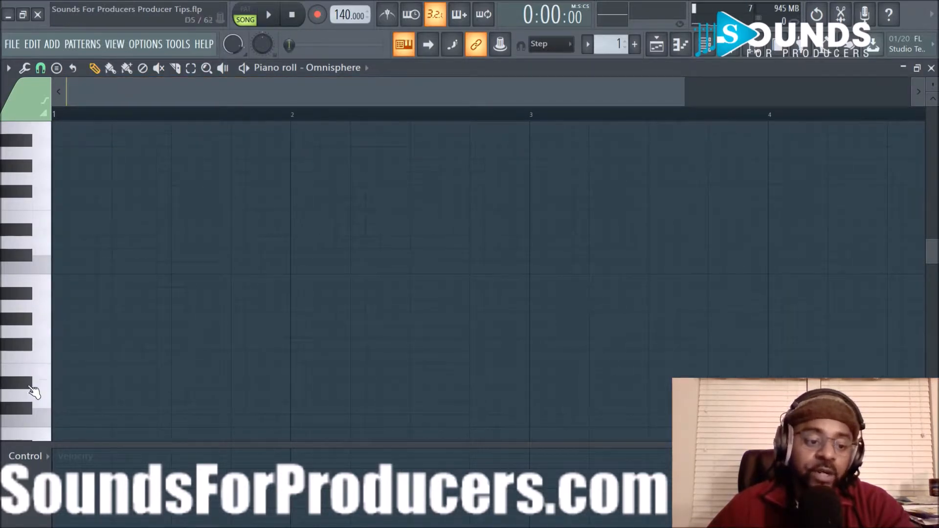
scroll(49, 336, down, 3)
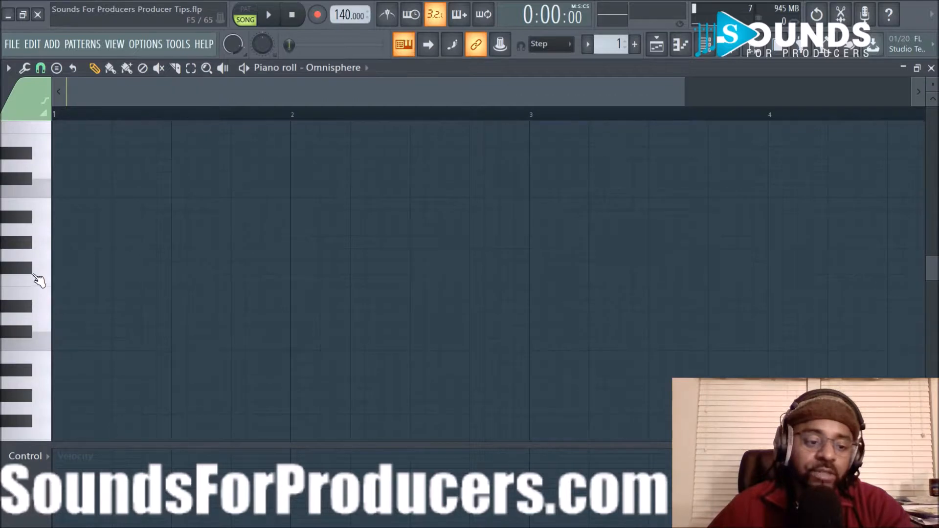
scroll(34, 285, up, 2)
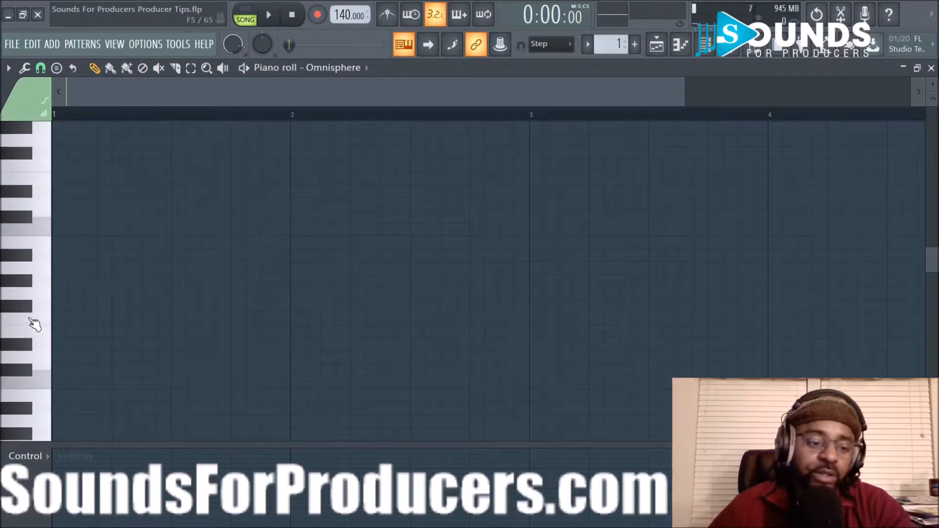
click(37, 298)
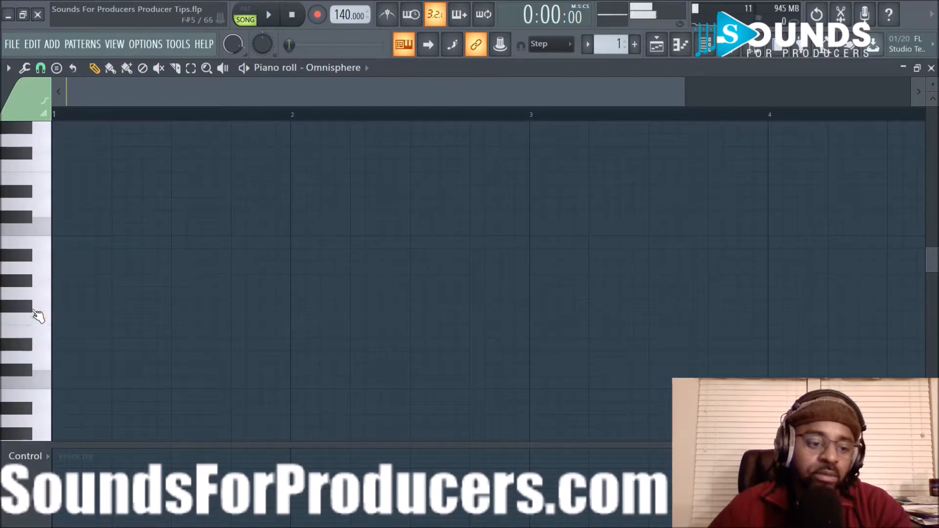
click(38, 275)
click(29, 284)
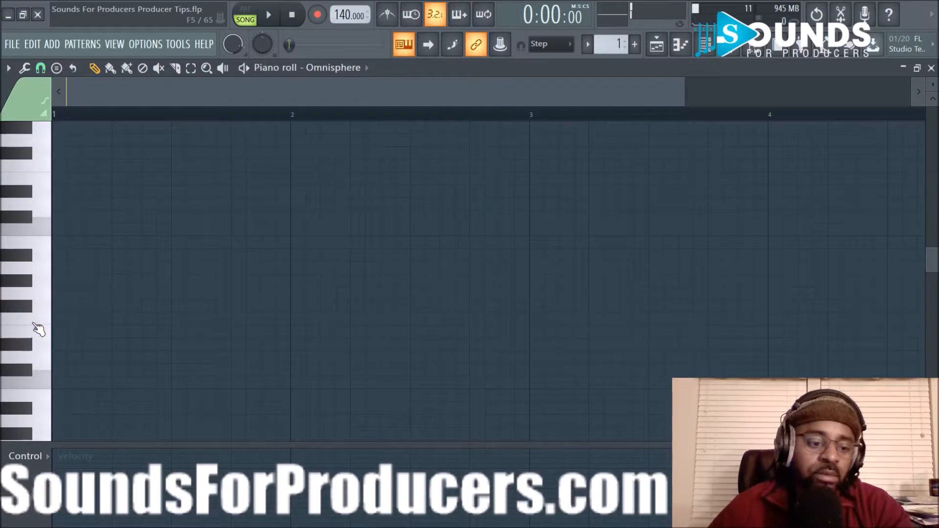
click(35, 271)
click(38, 297)
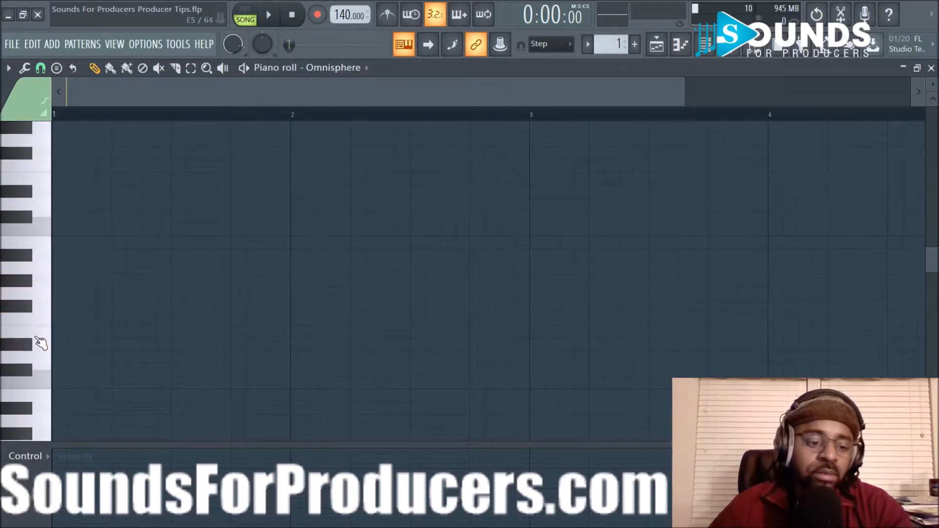
click(39, 323)
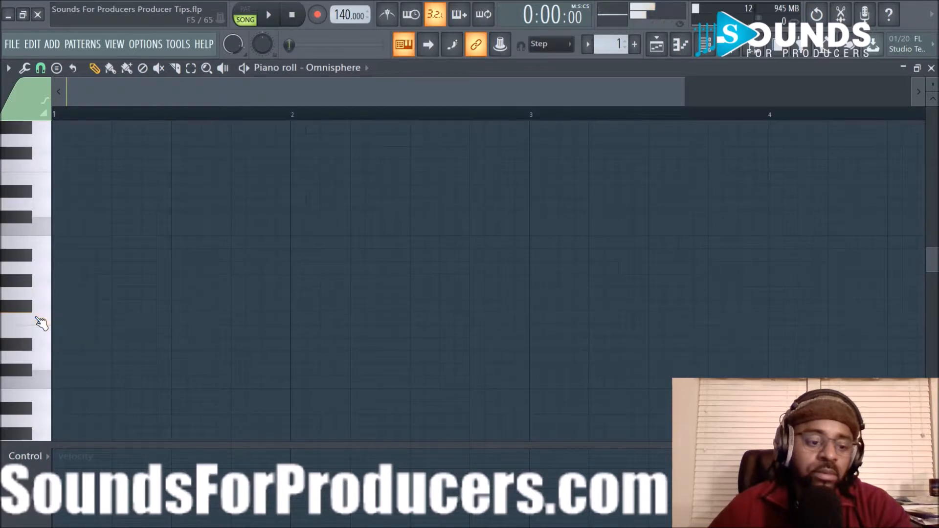
- Draw three consecutive half-bar melody notes, F5, A5 and G5, starting at the beginning of bar 1
click(56, 321)
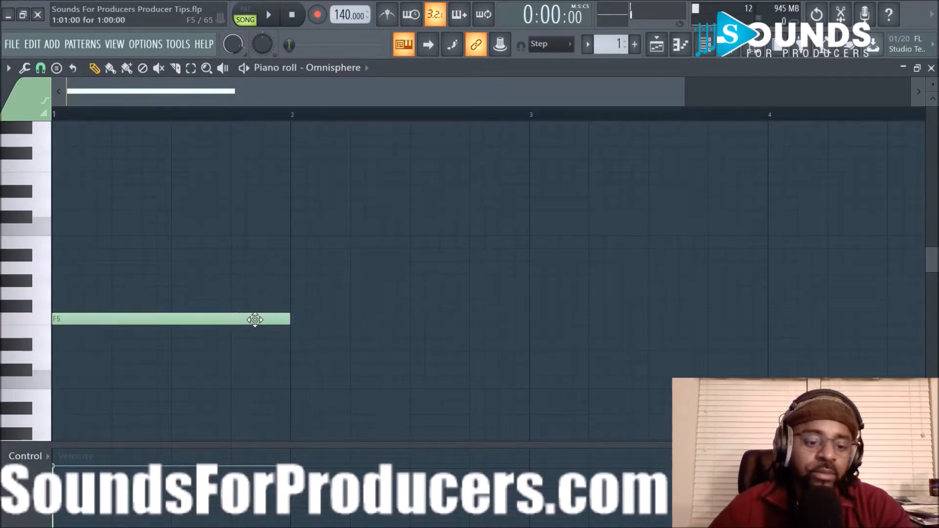
drag(287, 323, 181, 319)
click(39, 274)
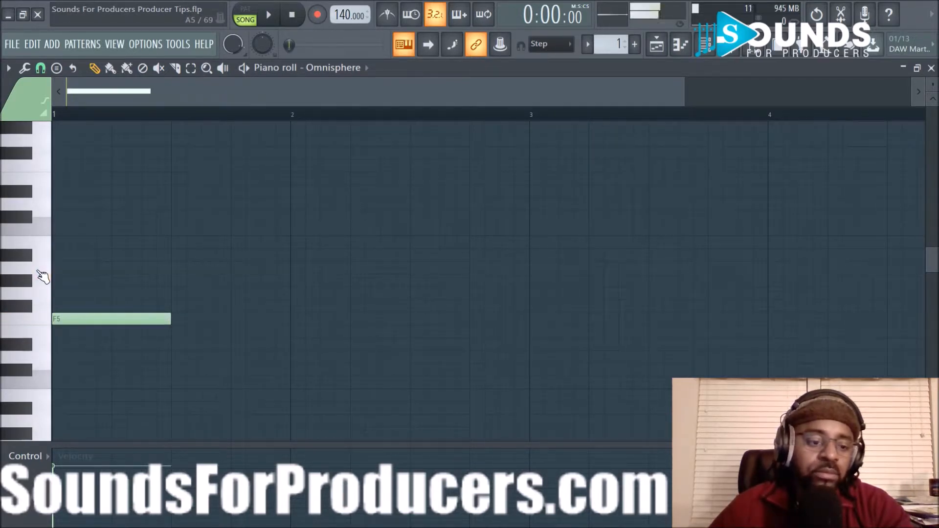
click(180, 270)
click(292, 282)
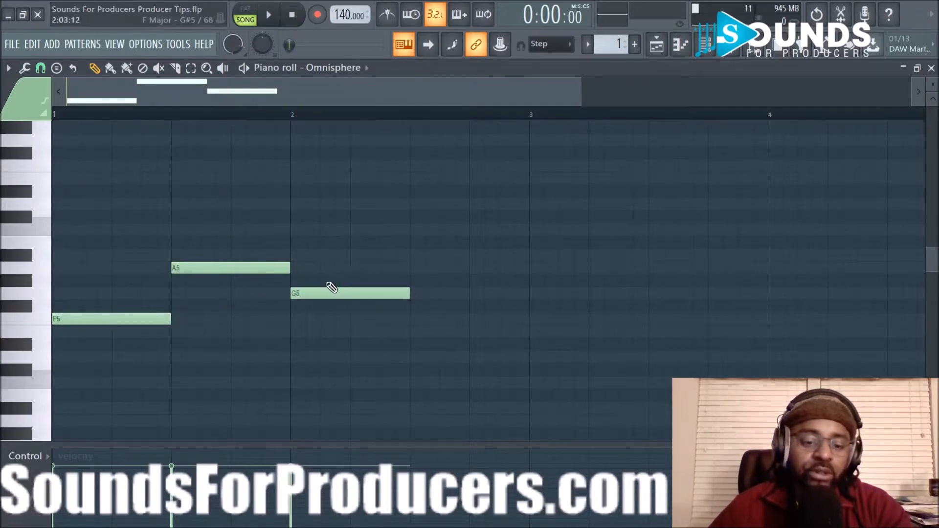
- Audition keys around F5 and add an F5 note halfway through bar 2 and an overlapping D5 on the bar's last beat
click(29, 323)
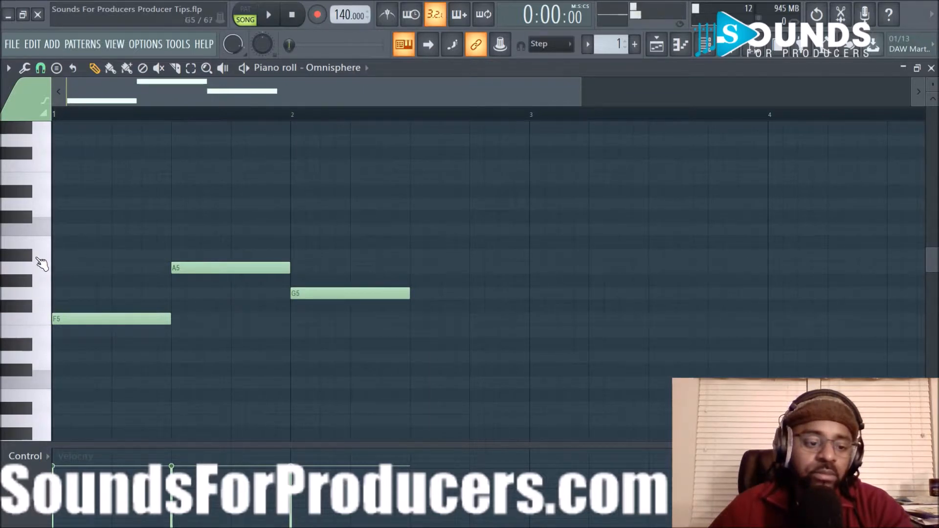
click(41, 296)
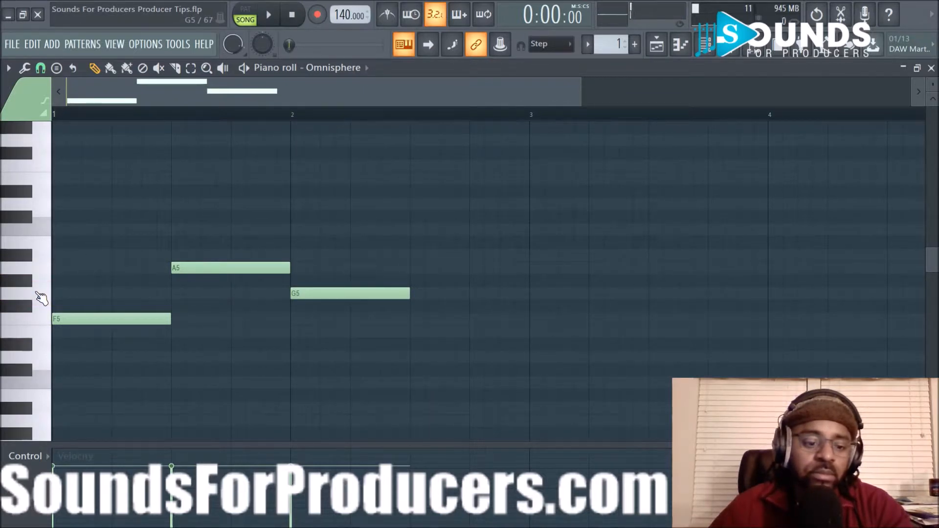
click(34, 319)
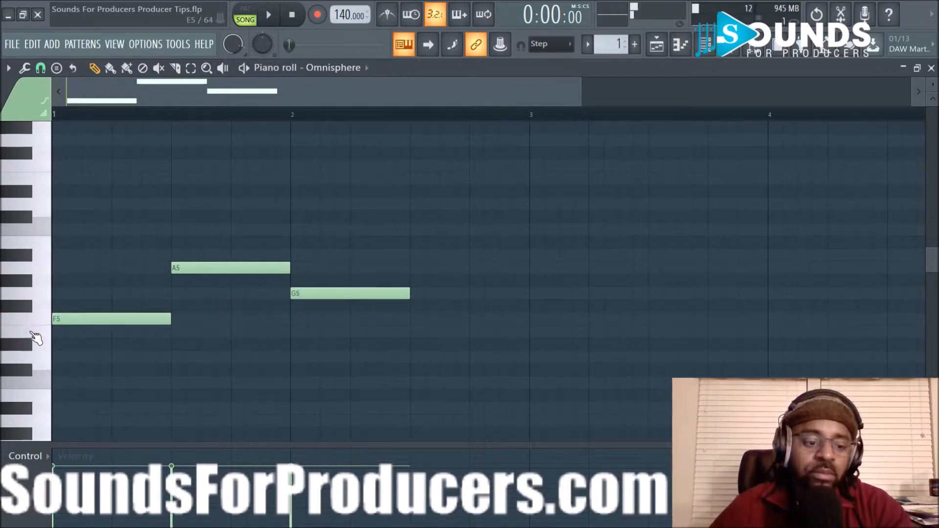
click(34, 343)
click(36, 323)
click(33, 324)
click(412, 319)
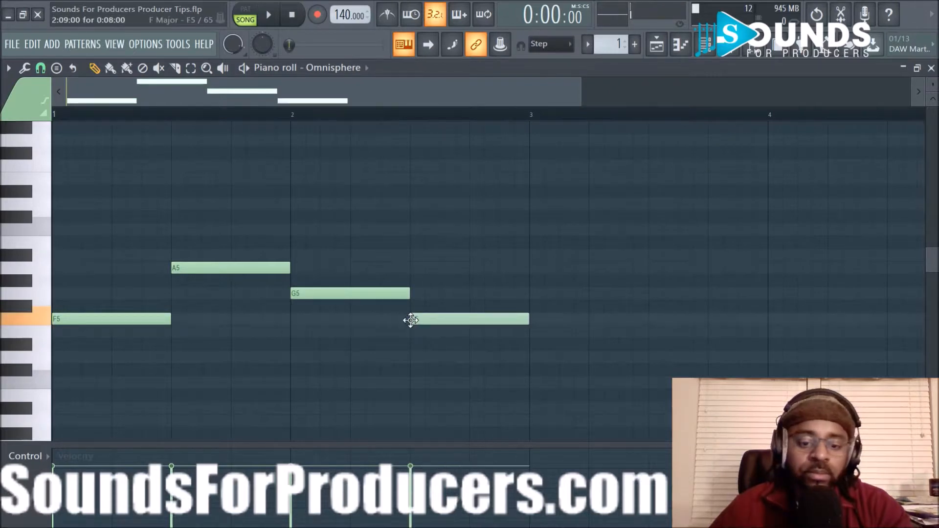
click(473, 359)
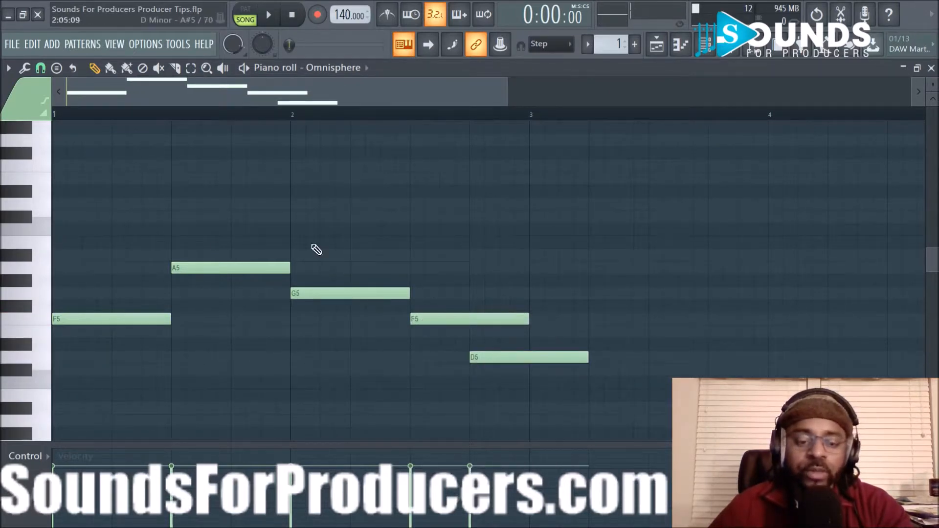
- Play back the five-note melody from the start
scroll(269, 121, down, 3)
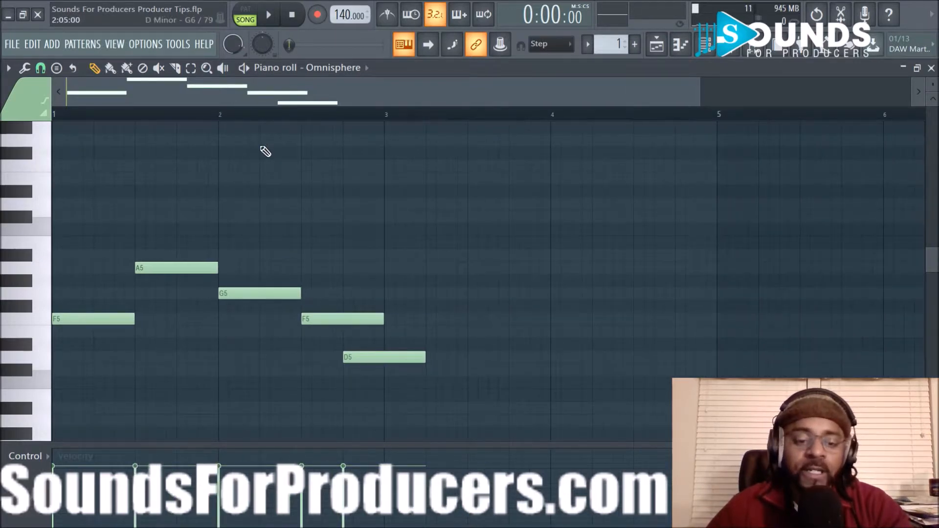
scroll(268, 156, up, 3)
scroll(191, 131, down, 3)
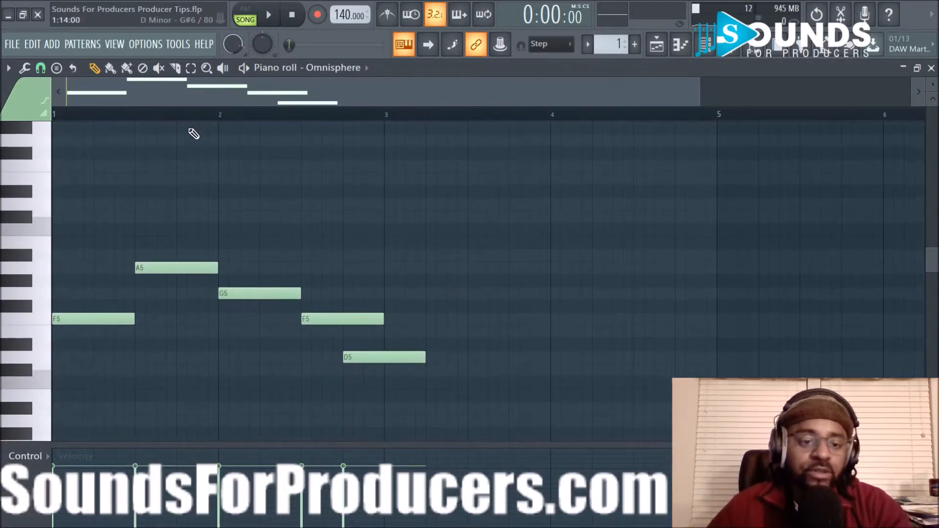
click(268, 15)
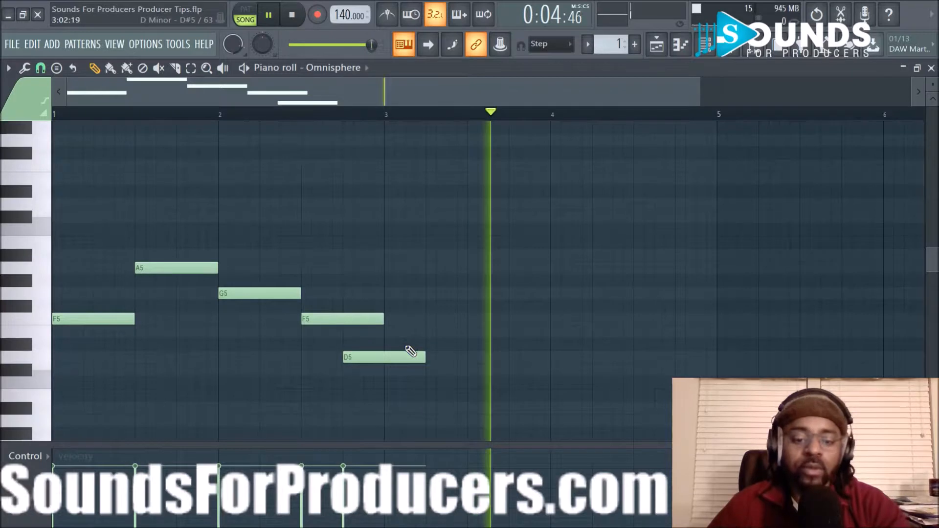
- Shorten the D5 note to end at bar 3 and duplicate the two-bar melody into bars 3 and 4
drag(426, 356, 385, 357)
drag(93, 242, 369, 440)
drag(103, 245, 436, 284)
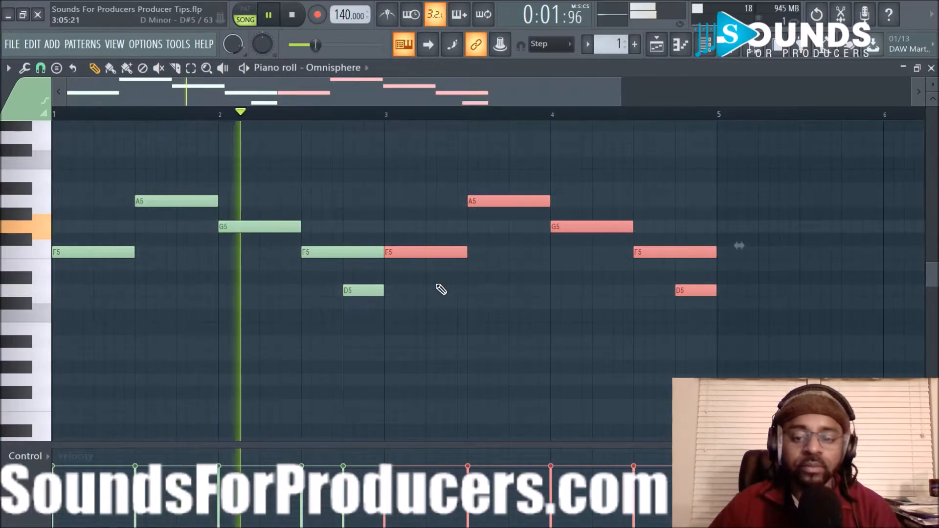
- Listen to the four-bar melody, then restart playback briefly and stop it
scroll(362, 116, down, 2)
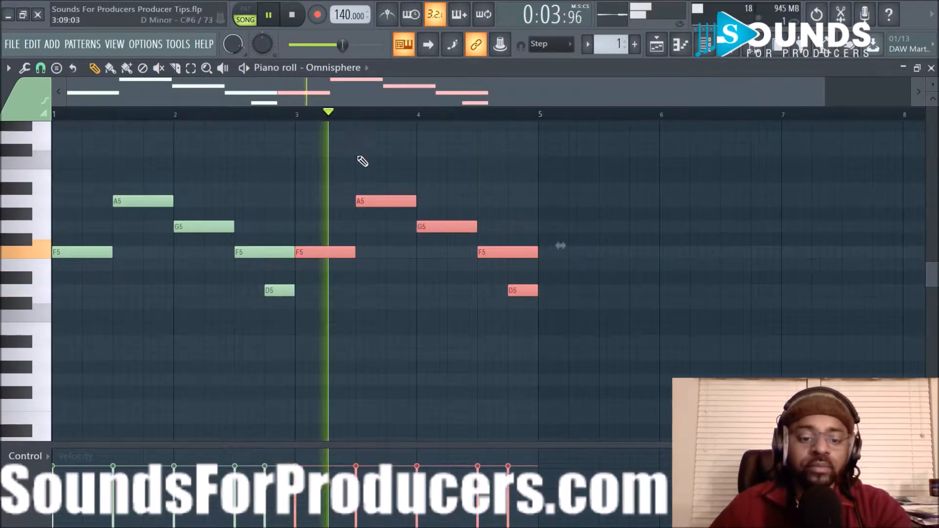
scroll(360, 157, up, 3)
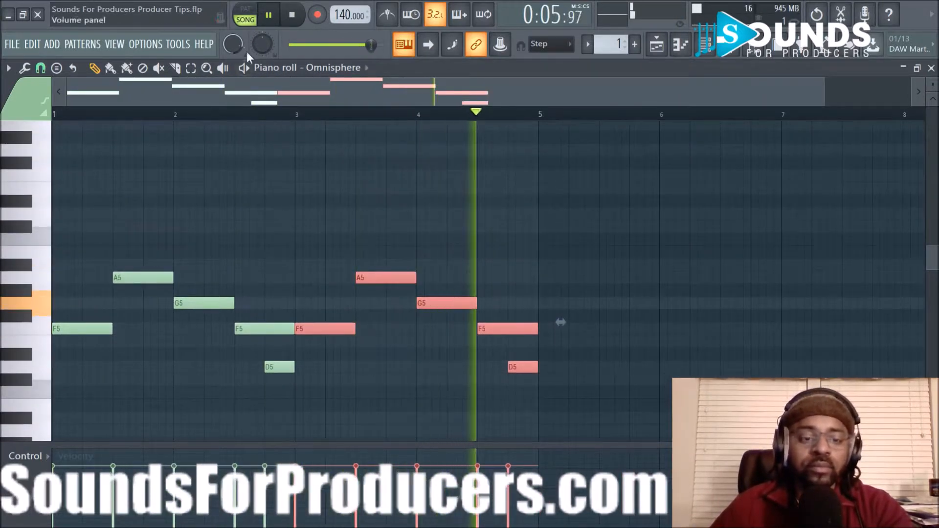
click(292, 14)
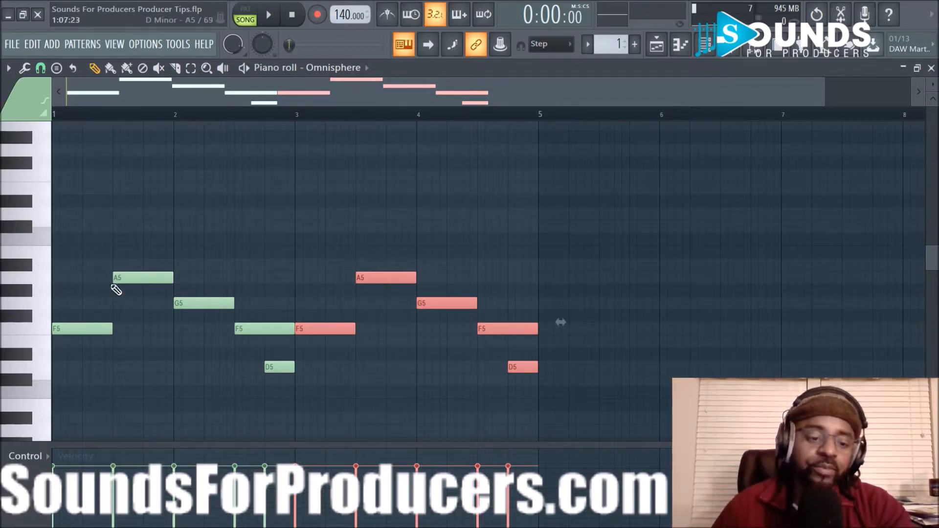
click(268, 15)
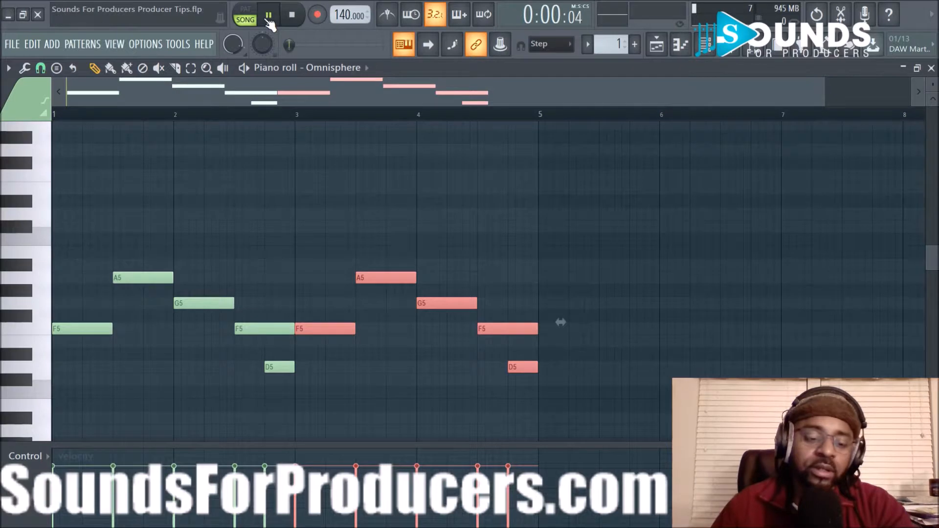
click(300, 18)
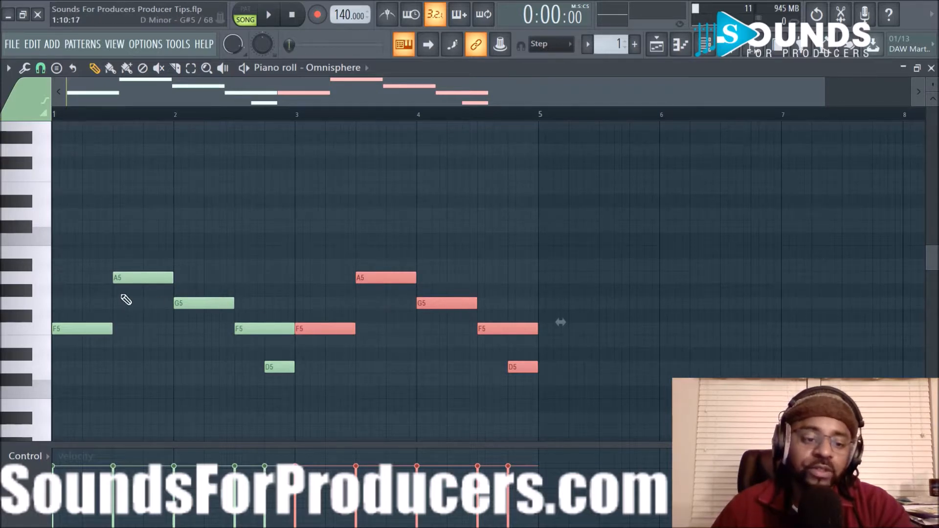
- Stack A5 and C#6 above the first F5 note in bar 1 and audition the chord
click(69, 326)
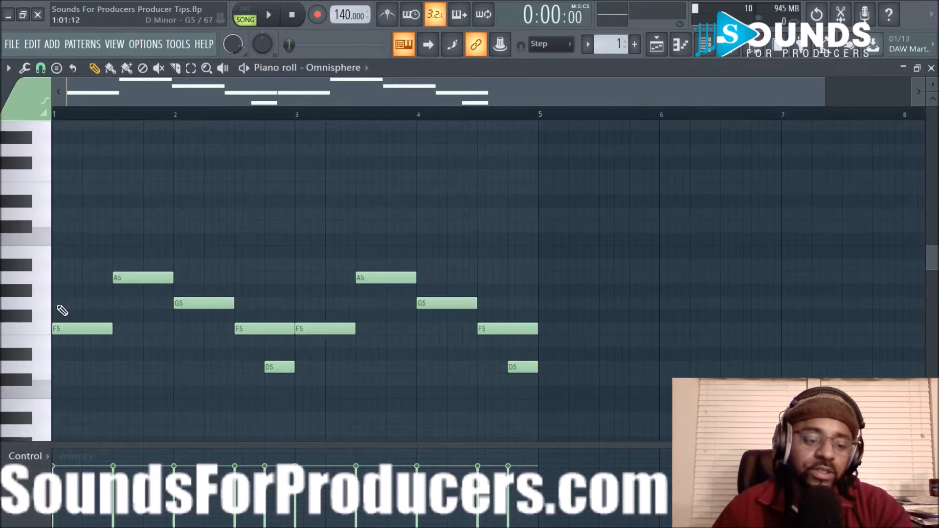
click(66, 277)
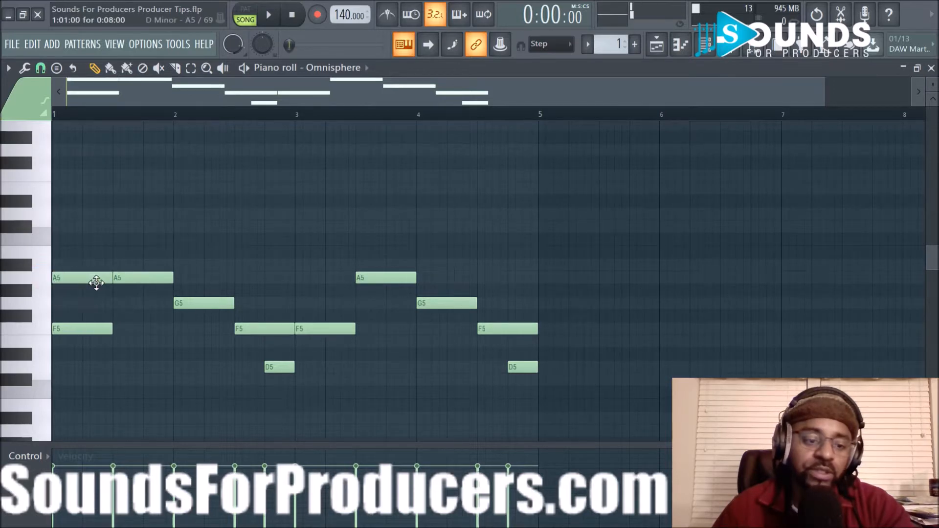
click(74, 226)
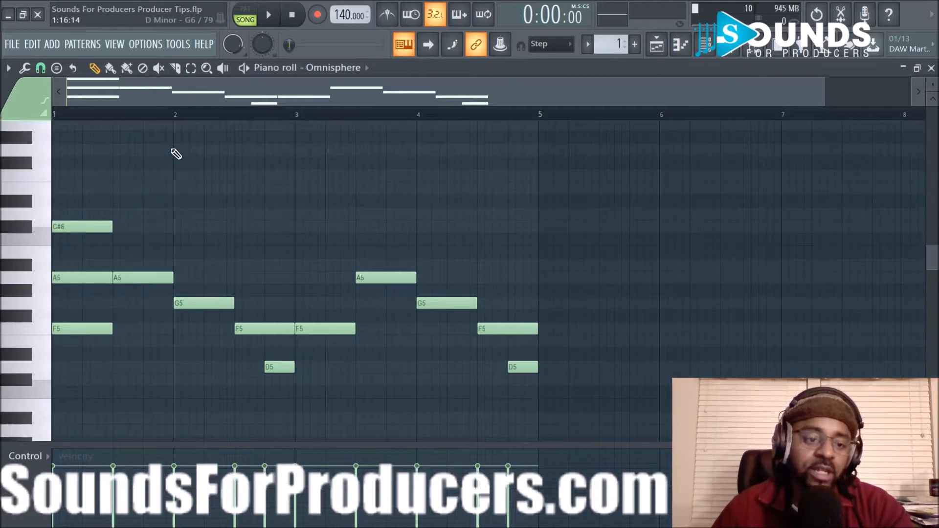
key(space)
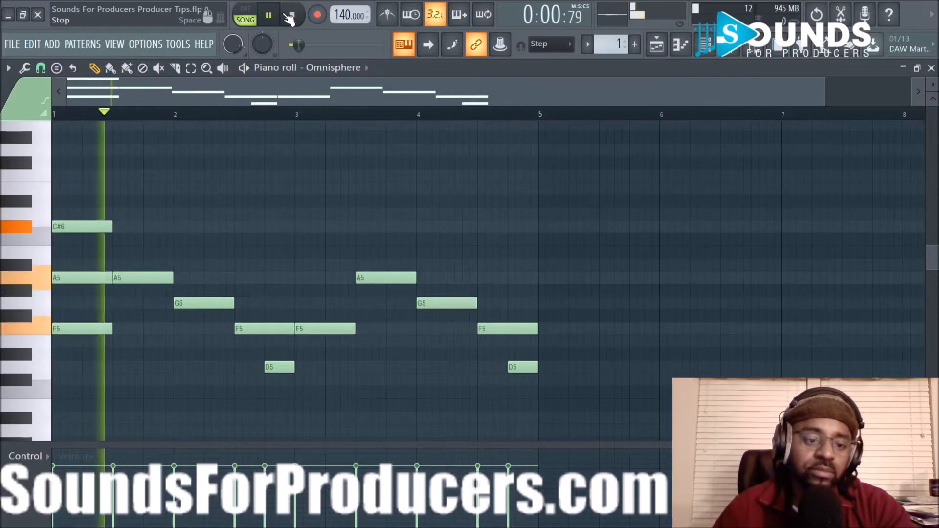
click(289, 16)
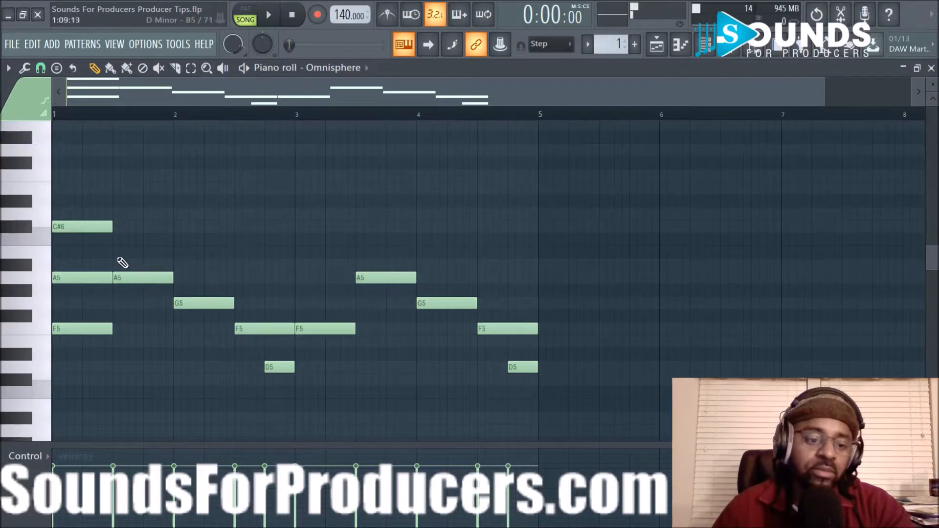
- Stack C#6 and E6 above the A5 note in the second half of bar 1 and audition both chords
click(118, 225)
drag(138, 222, 130, 221)
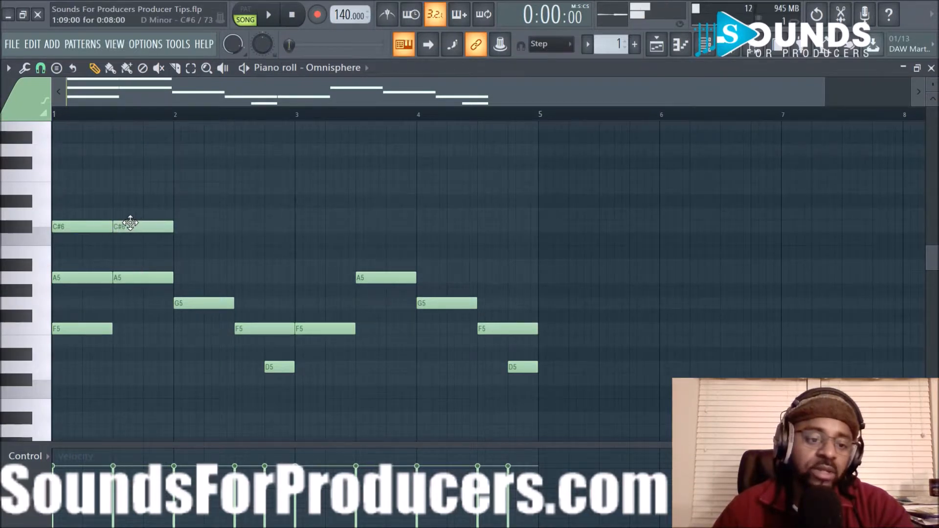
click(117, 188)
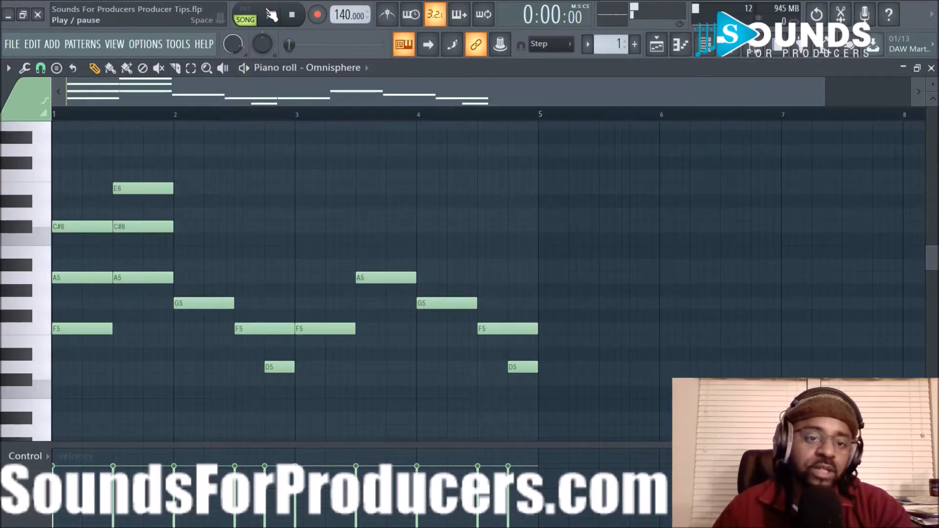
click(268, 14)
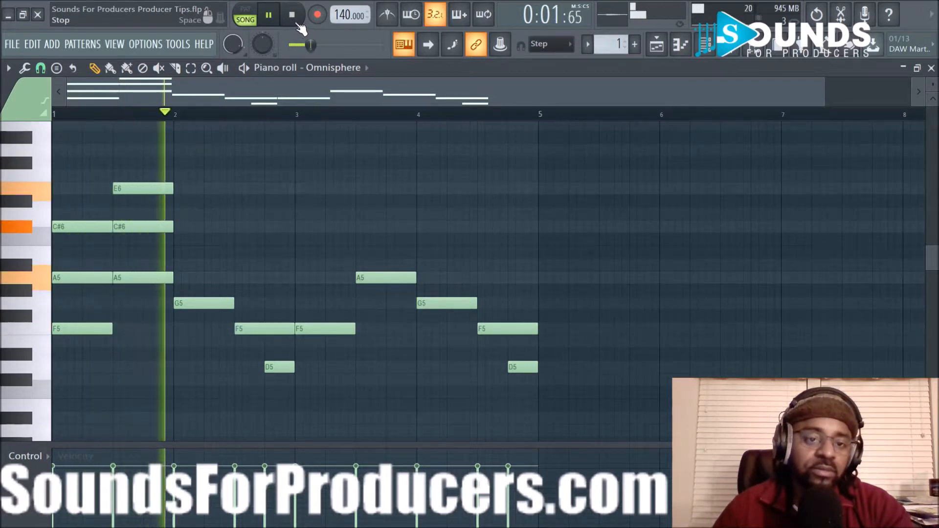
click(292, 16)
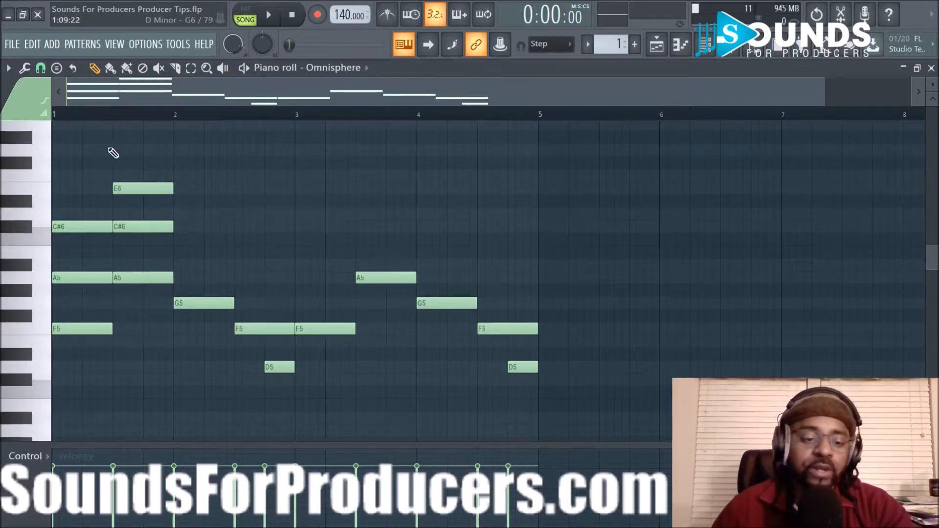
- Delete the added chord notes in bar 1, keeping only the original F5 and A5 melody notes
right_click(84, 227)
right_click(84, 277)
right_click(133, 227)
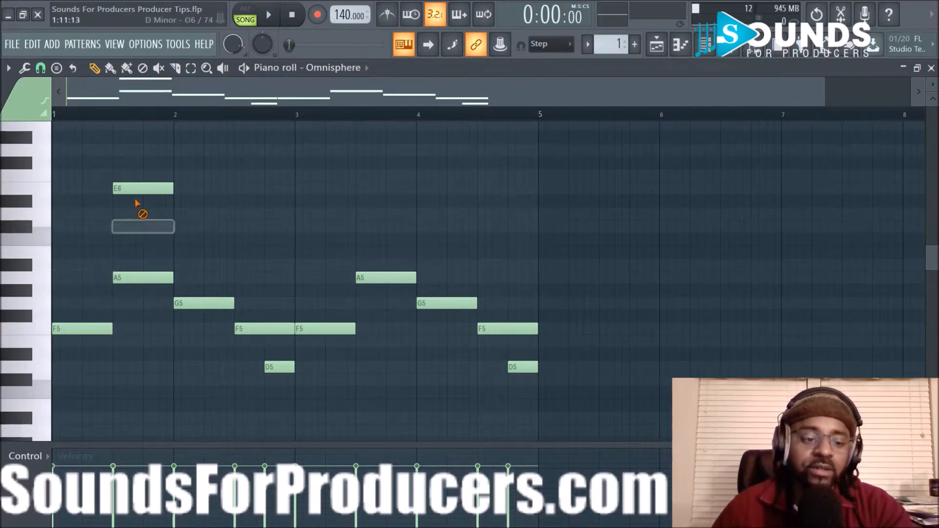
right_click(145, 188)
- Delete all the remaining melody notes in bars 1 to 4, leaving the piano roll empty
scroll(173, 125, down, 1)
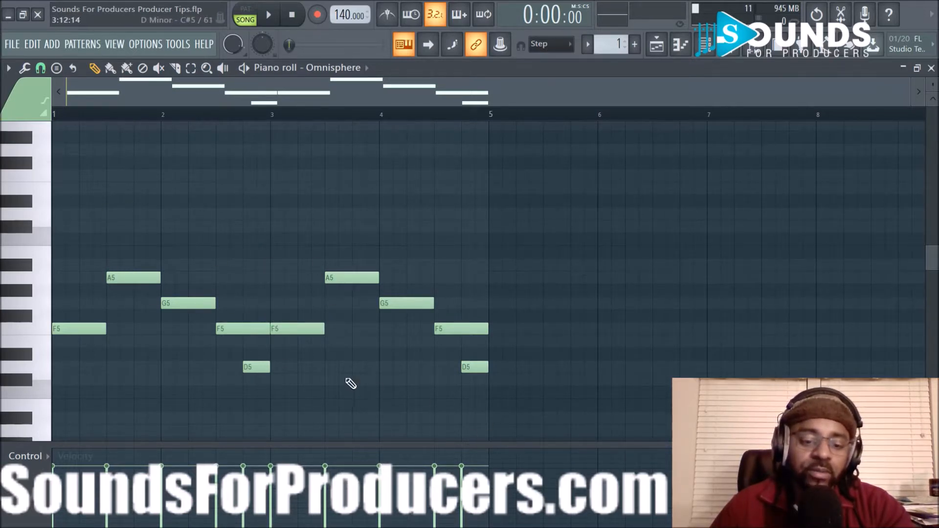
right_click(352, 277)
right_click(406, 302)
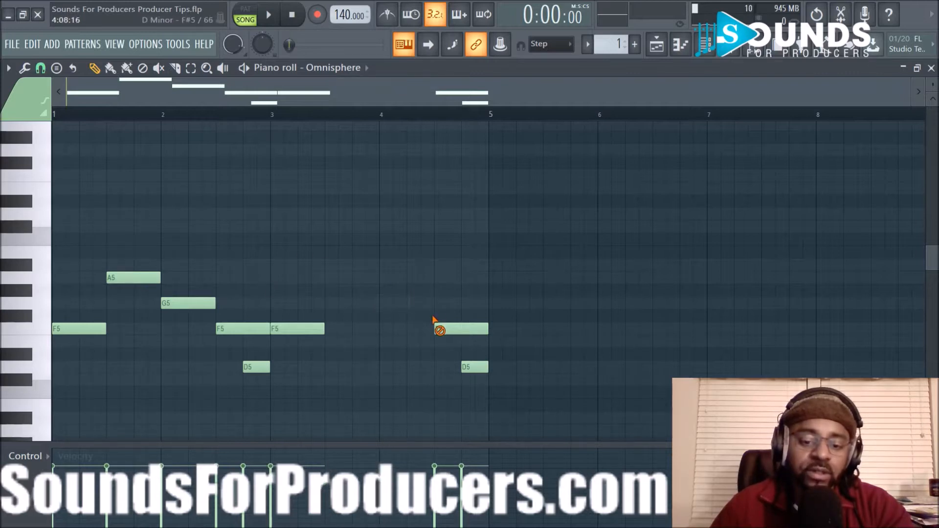
right_click(462, 329)
right_click(474, 367)
right_click(245, 328)
right_click(299, 328)
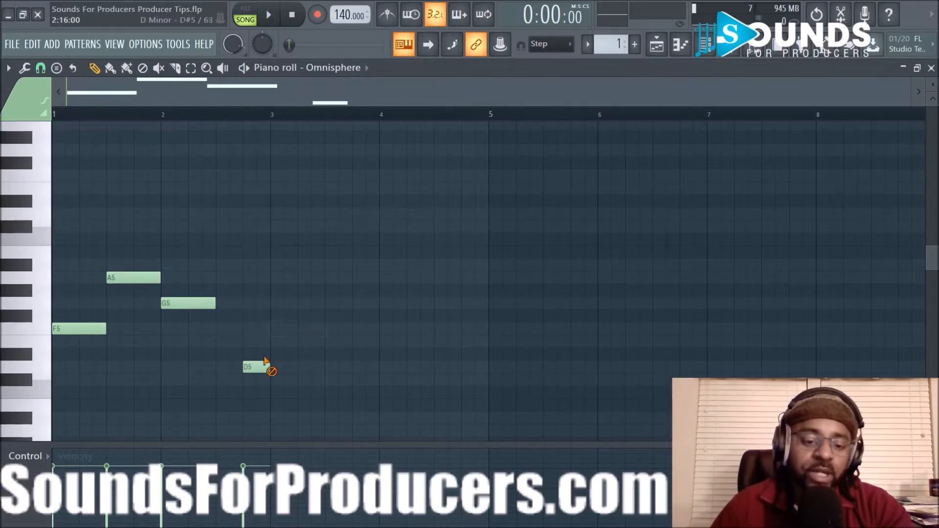
right_click(256, 367)
right_click(195, 303)
right_click(142, 278)
right_click(88, 328)
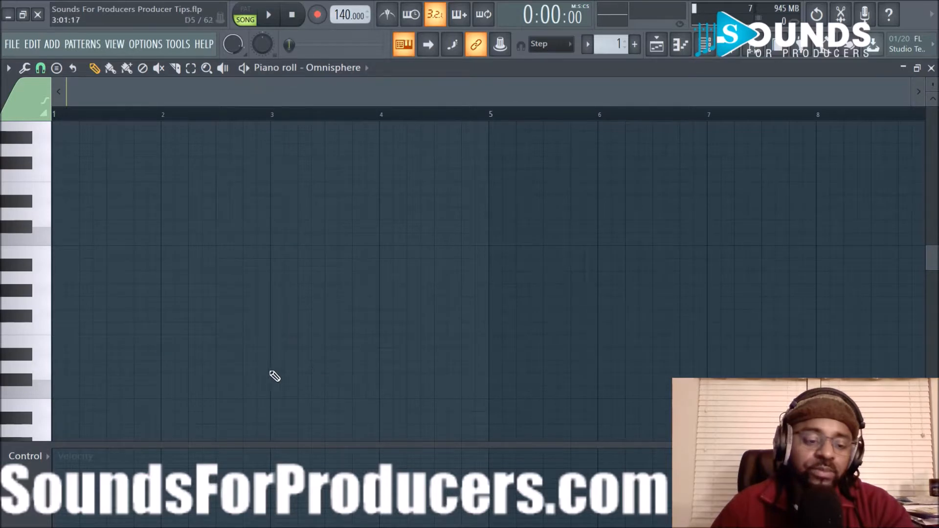
- Open the first Omnisphere channel's instrument and load the Bit 'O Funky Pluck patch
scroll(184, 119, up, 2)
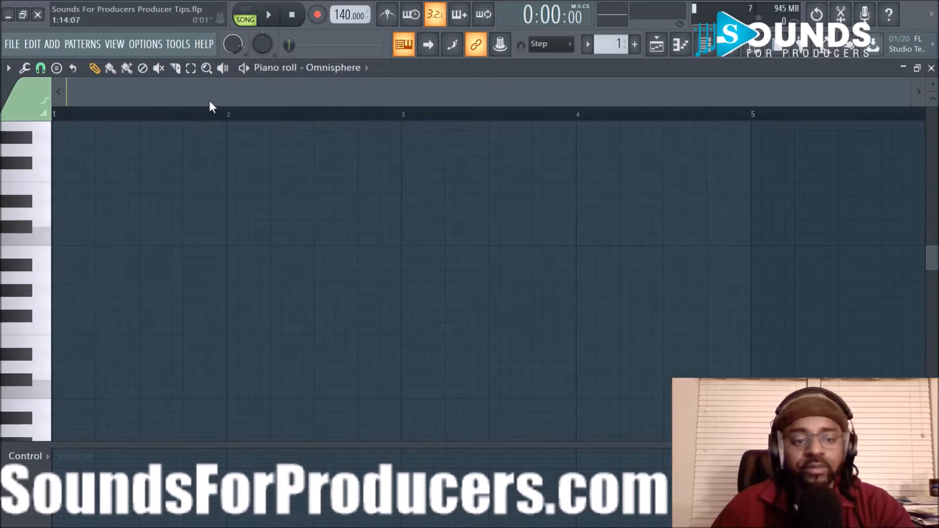
click(705, 49)
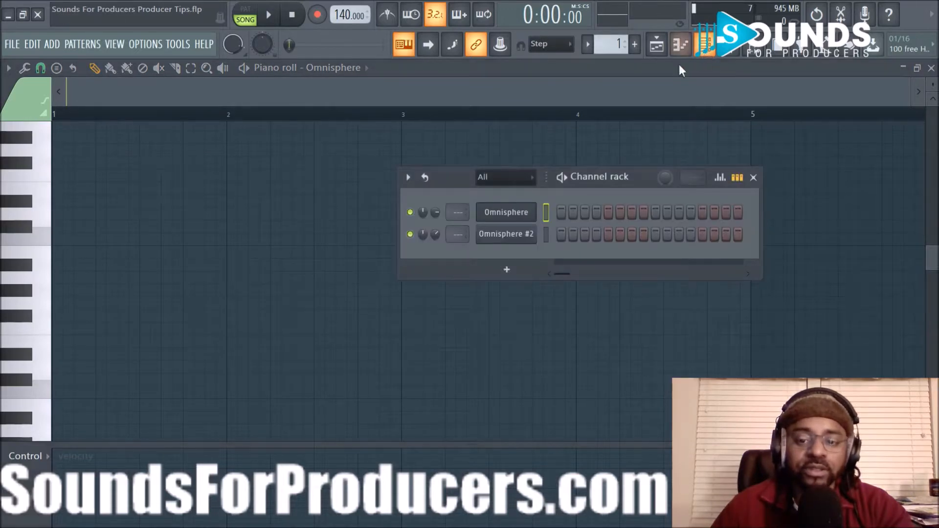
click(509, 219)
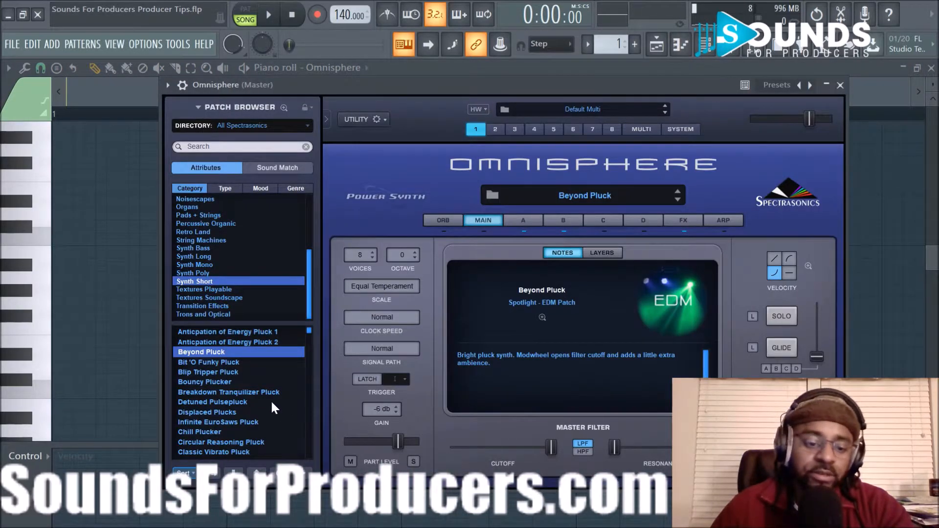
click(224, 365)
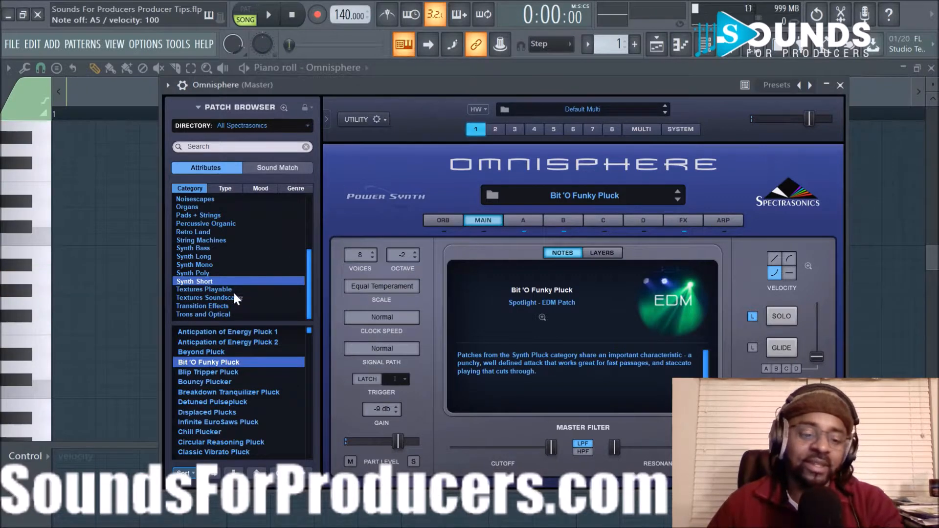
- Look through the full Omnisphere patch category list for a category suited to piano sounds
scroll(232, 298, up, 3)
scroll(233, 304, up, 1)
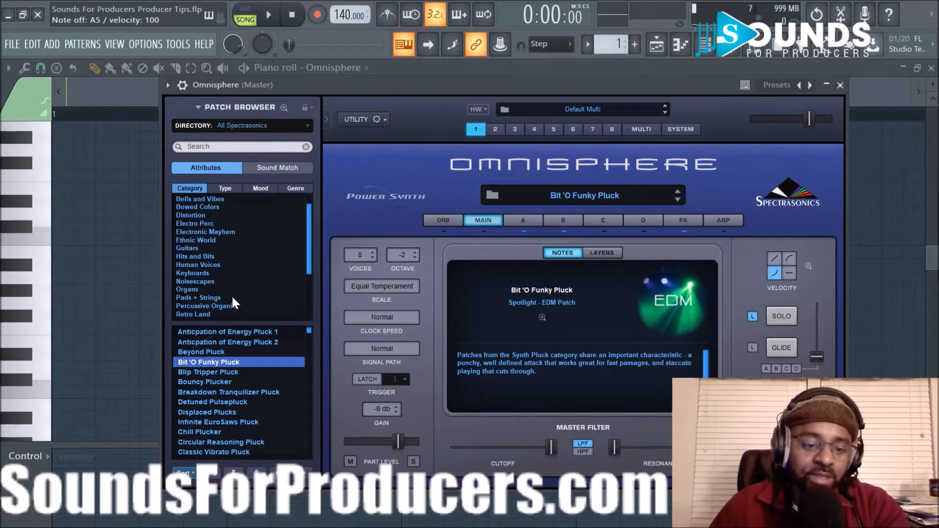
scroll(233, 299, down, 2)
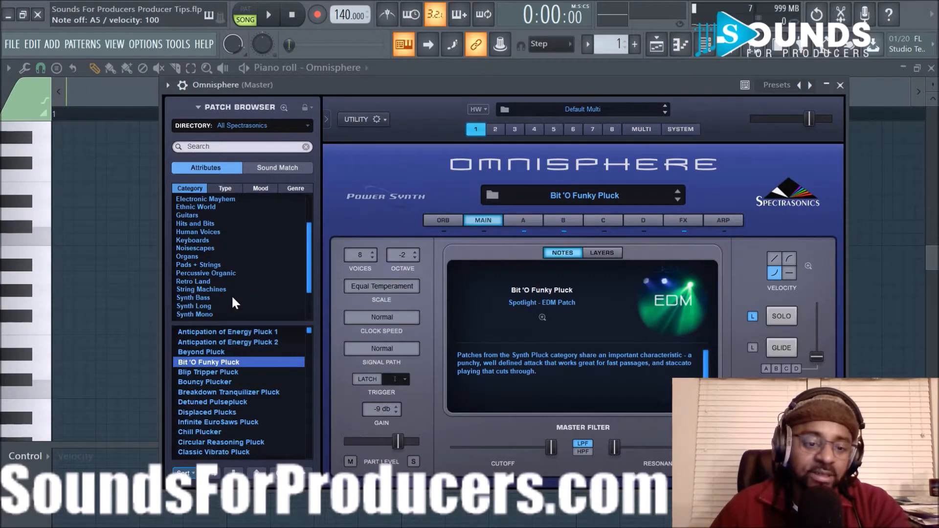
scroll(227, 267, up, 3)
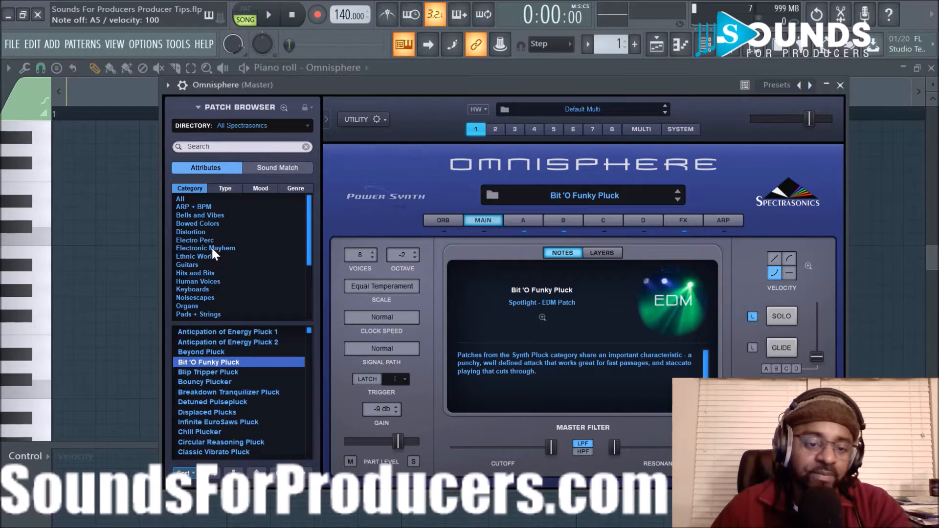
scroll(212, 248, down, 3)
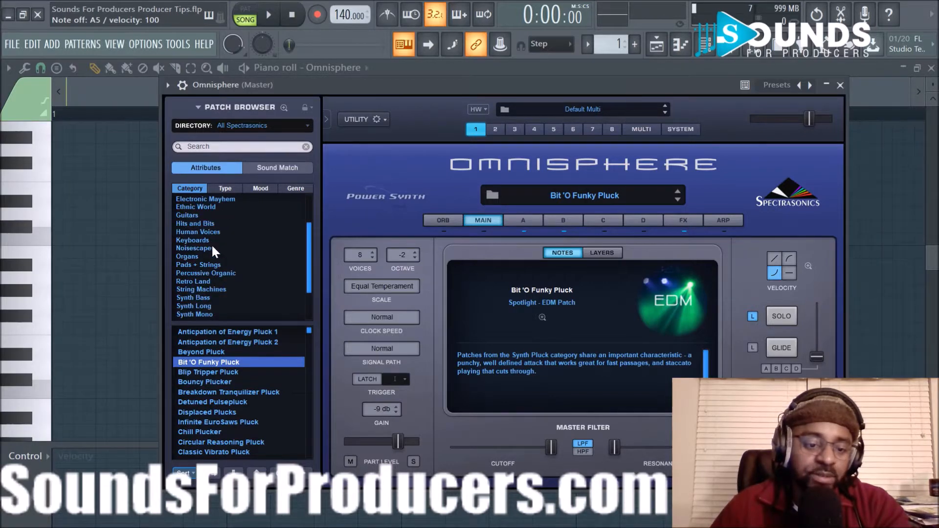
scroll(211, 244, down, 3)
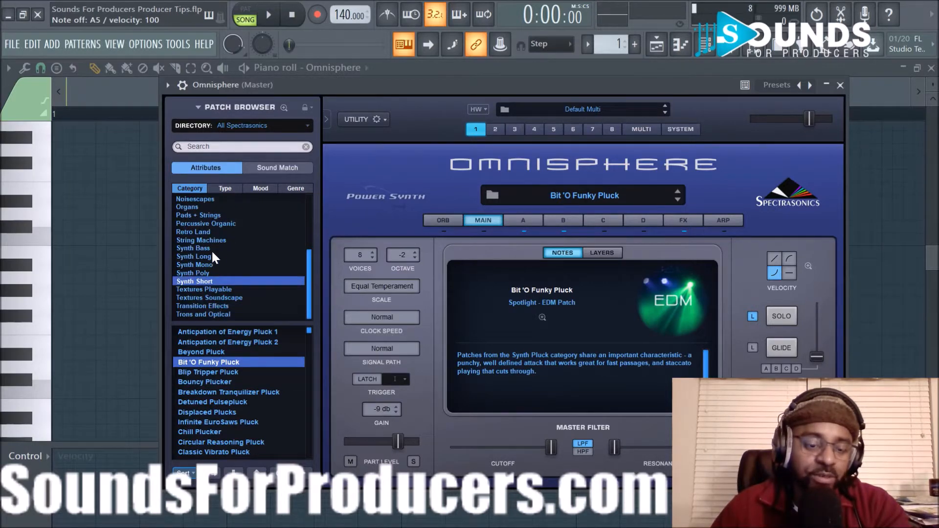
scroll(212, 239, up, 6)
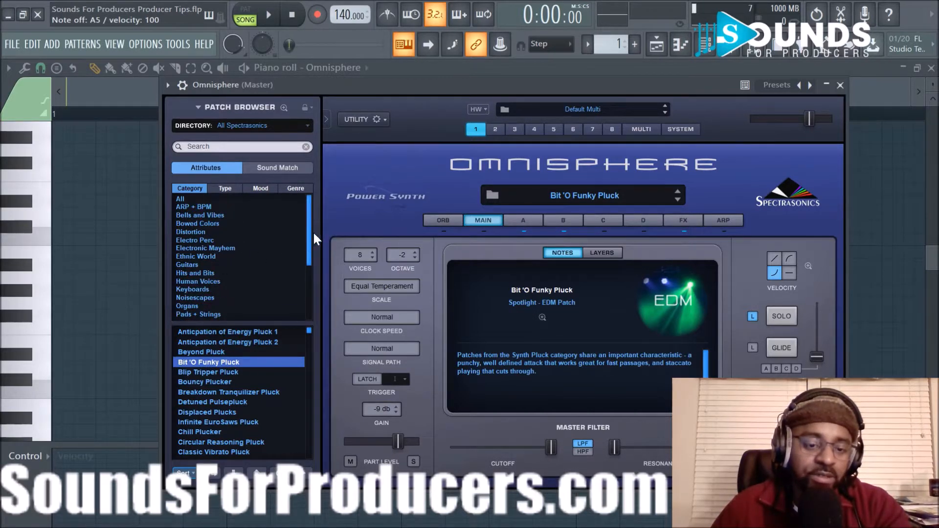
drag(307, 234, 310, 186)
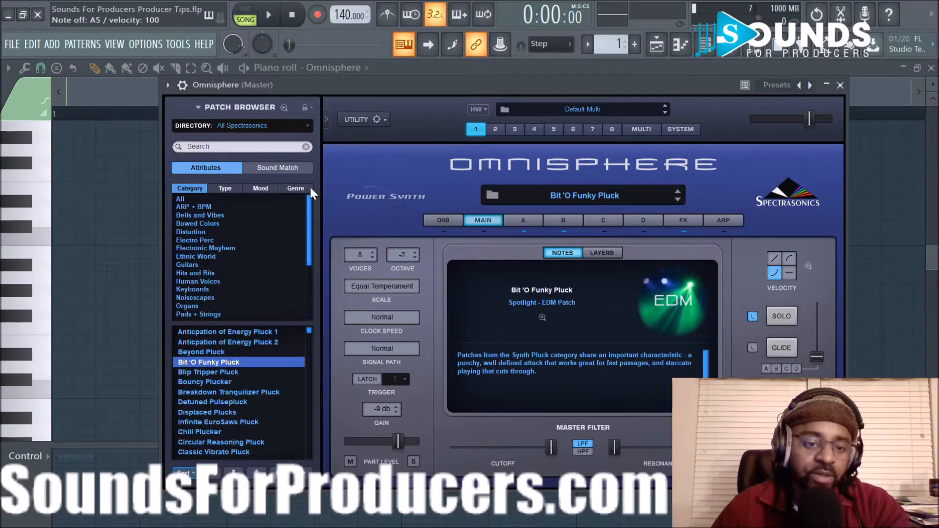
- Try searching for "piano" within the Synth Short category and clear the search
click(233, 150)
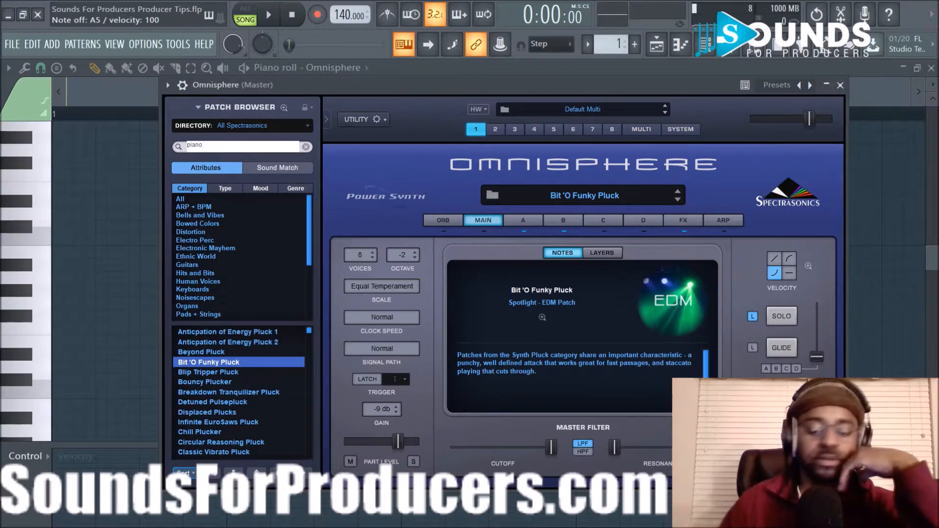
key(Return)
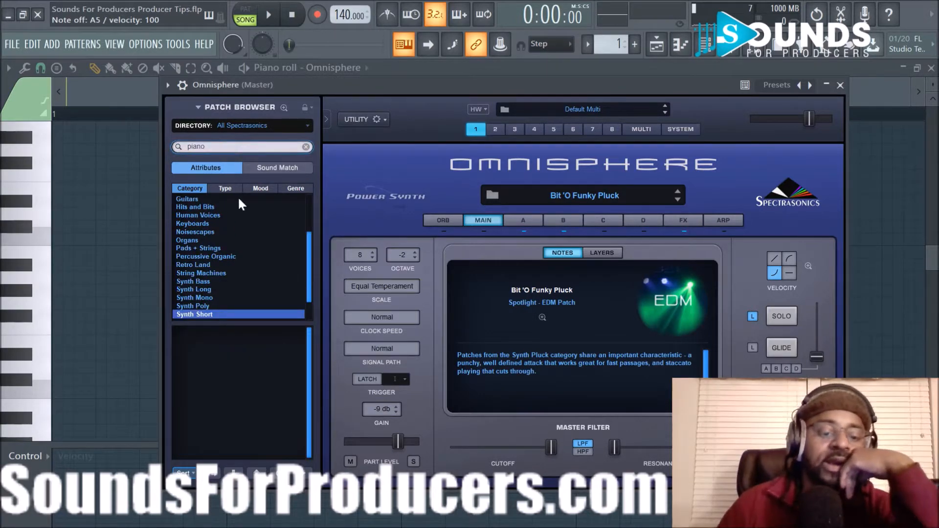
drag(308, 274, 315, 205)
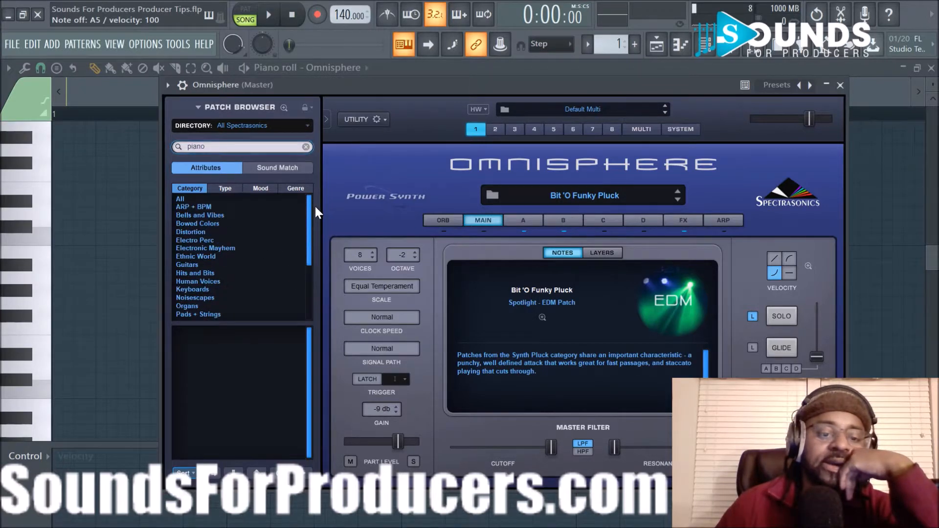
drag(316, 226, 311, 300)
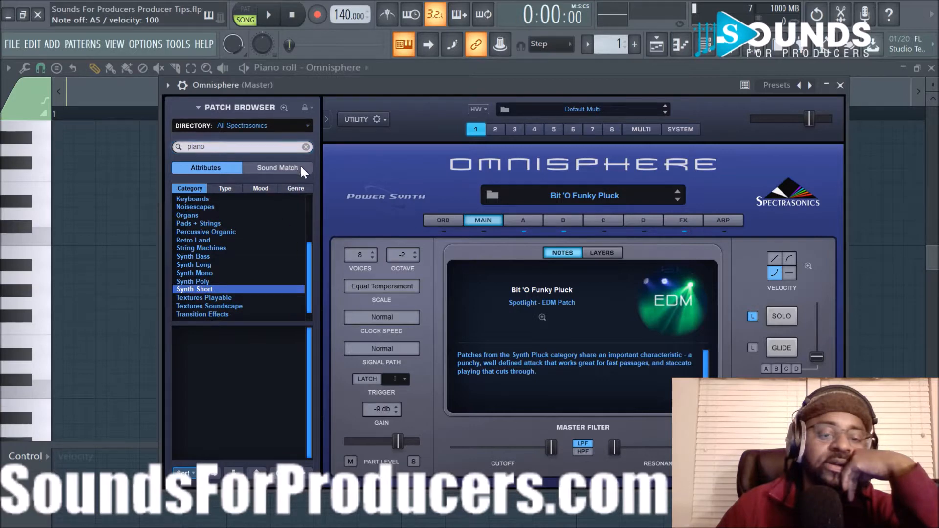
click(306, 147)
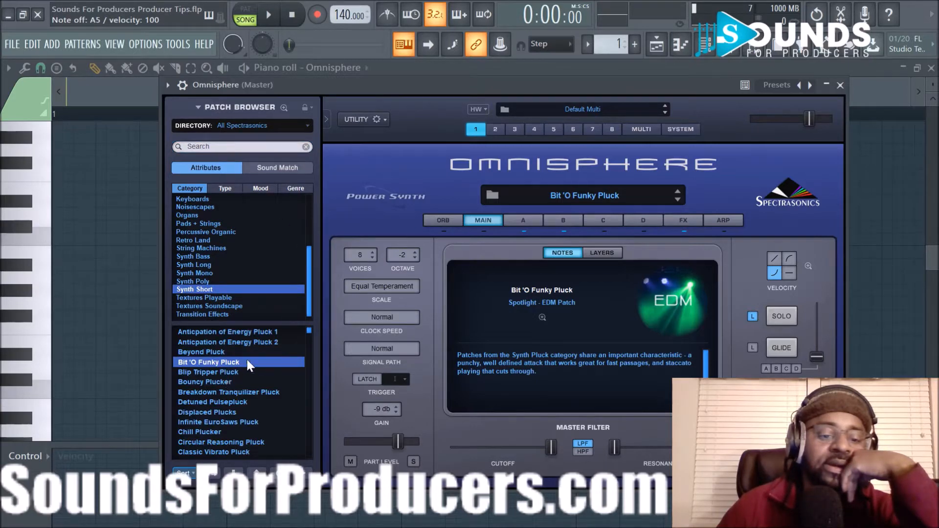
key(Up)
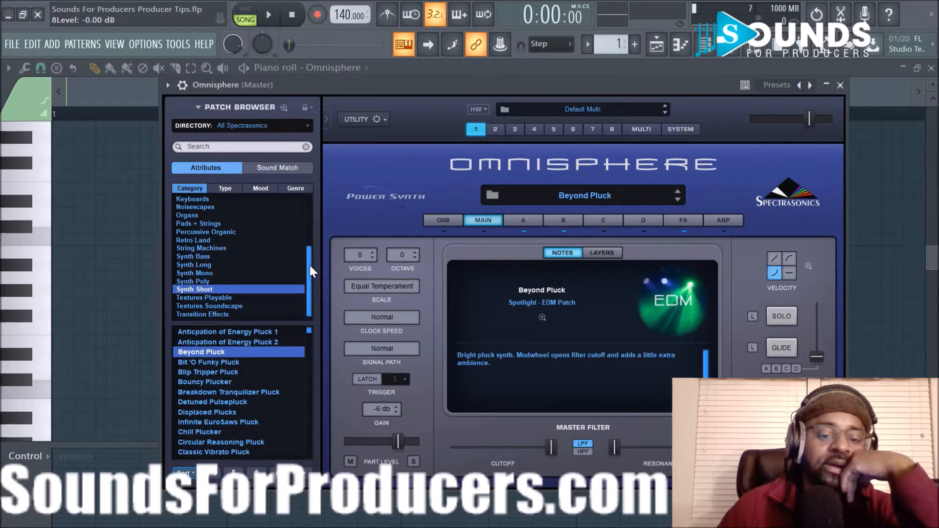
- Search all patch categories for "piano" and load the Ambient Space Piano patch
drag(310, 266, 310, 210)
click(226, 200)
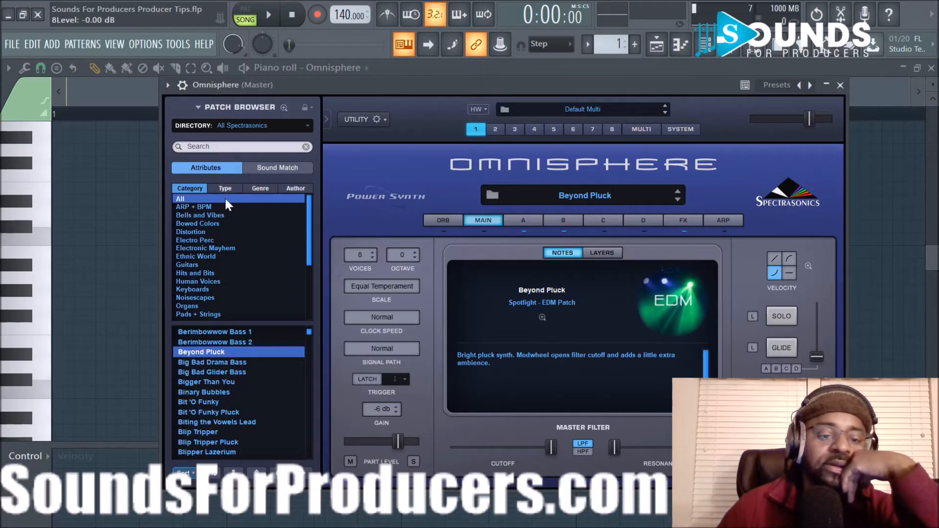
click(216, 149)
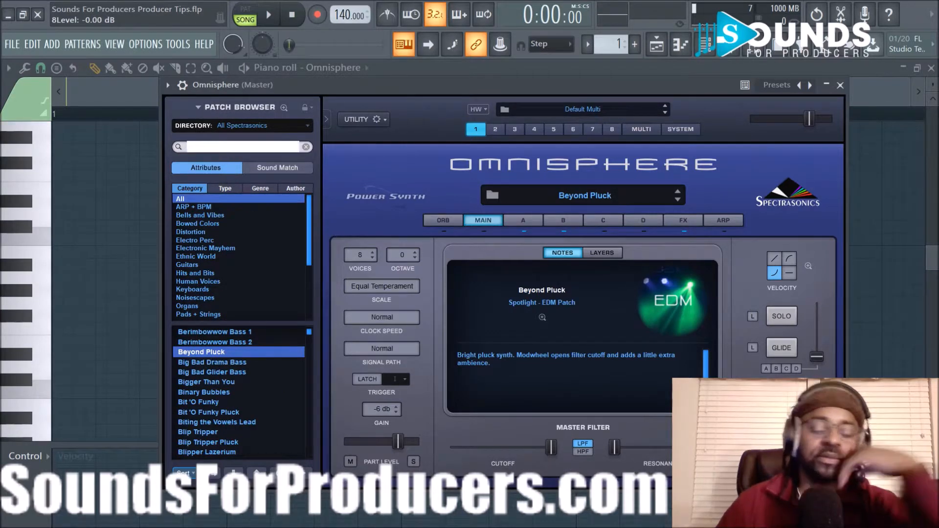
text(piano)
key(Return)
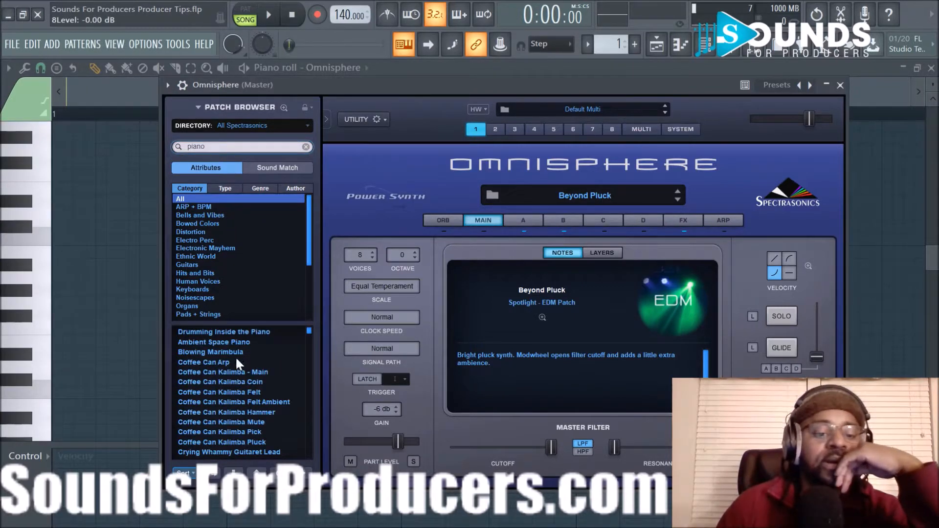
click(210, 332)
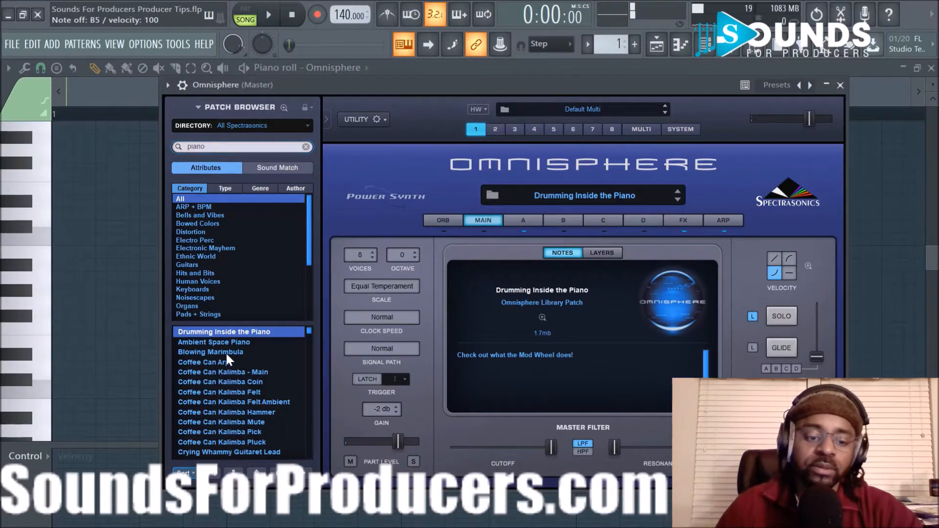
click(234, 475)
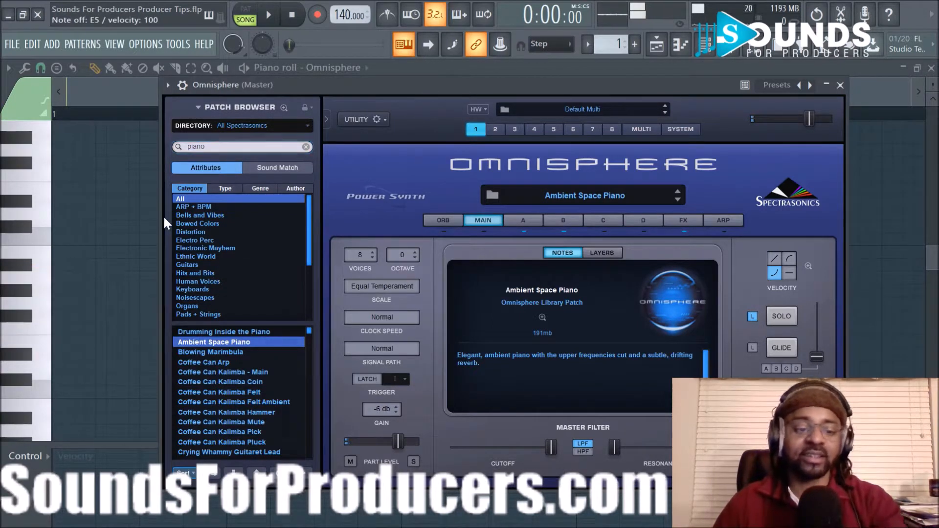
- Return to the empty piano roll, stack E6, G6 and B6 in the first half of bar 1 and audition the chord
right_click(125, 267)
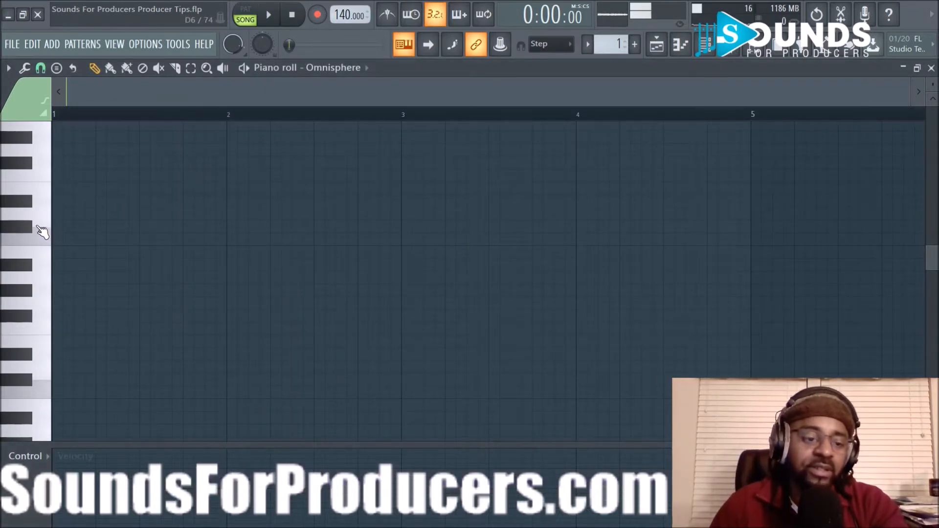
scroll(44, 260, up, 2)
scroll(164, 316, down, 2)
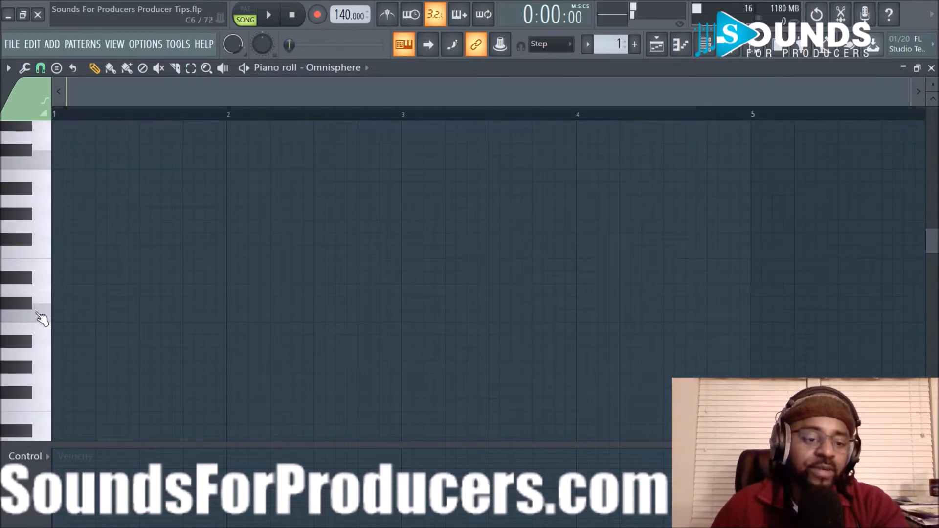
scroll(43, 316, up, 2)
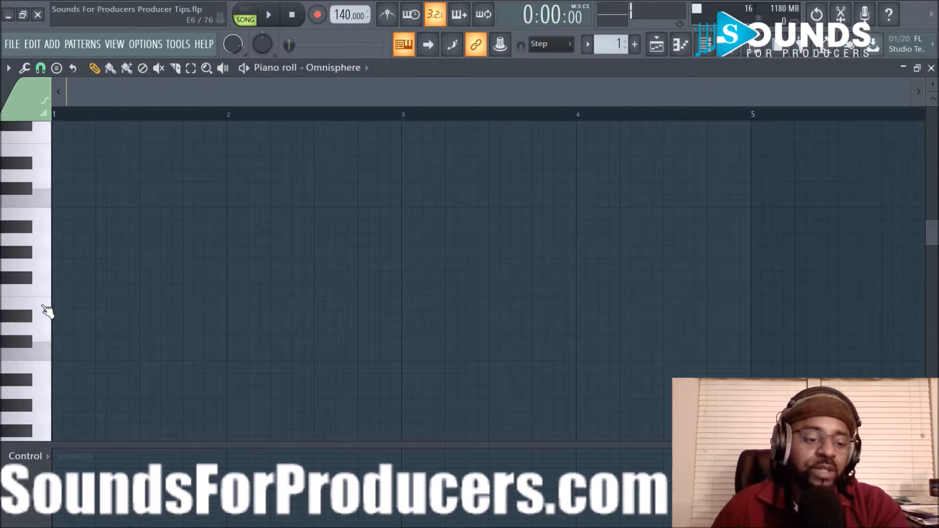
drag(68, 308, 67, 304)
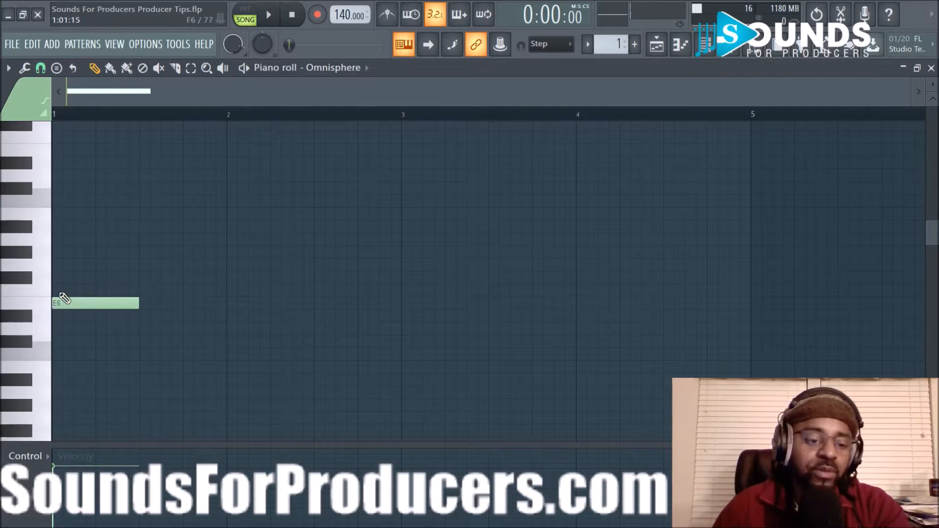
drag(63, 265, 60, 264)
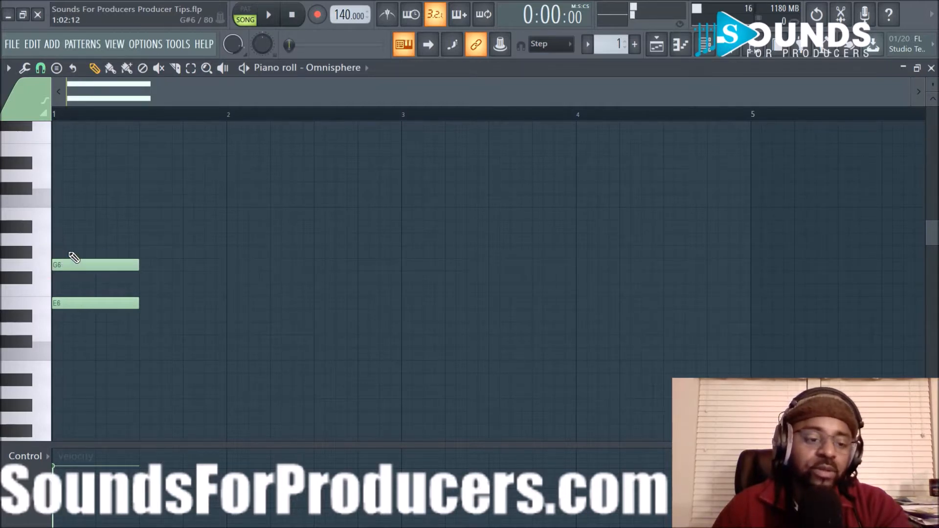
drag(58, 214, 98, 214)
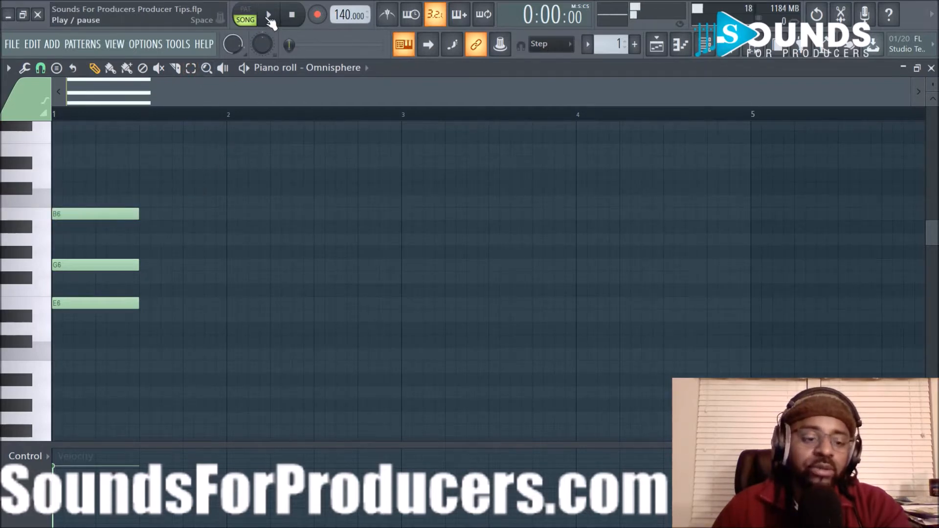
click(269, 17)
key(space)
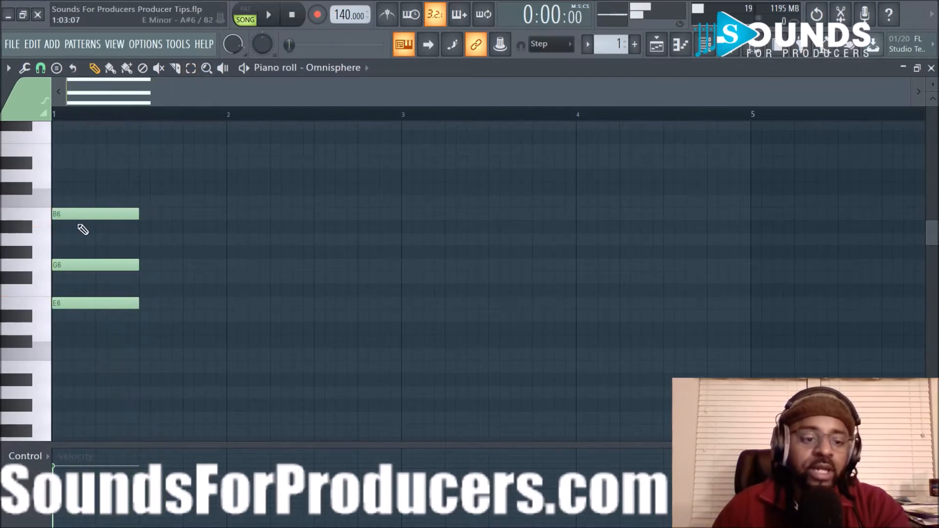
- Add a D7 note above the chord, aligned to the start of bar 1, and audition the four-note chord
scroll(82, 230, up, 1)
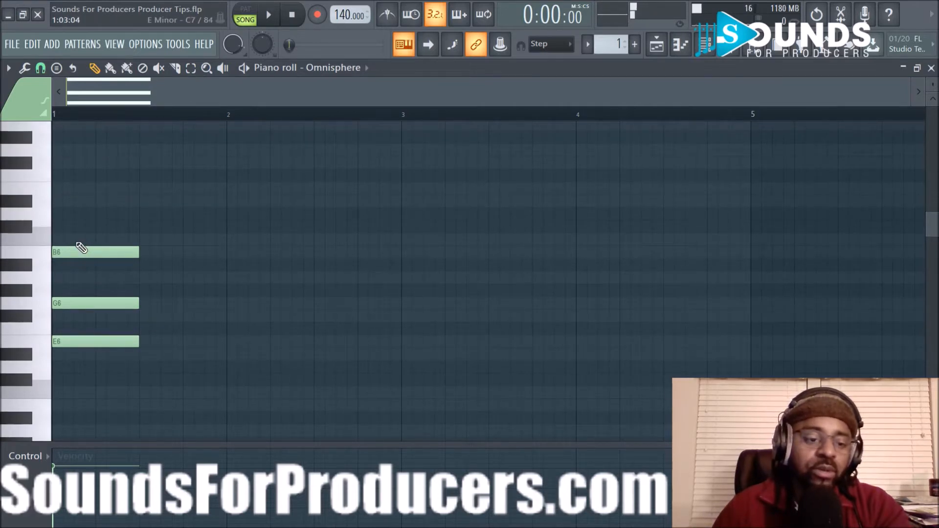
click(73, 214)
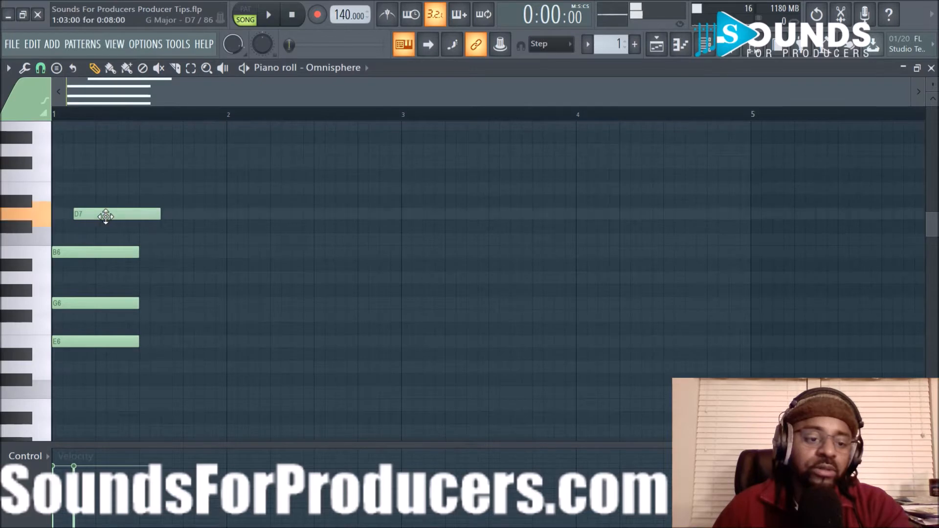
drag(105, 216, 83, 216)
click(269, 15)
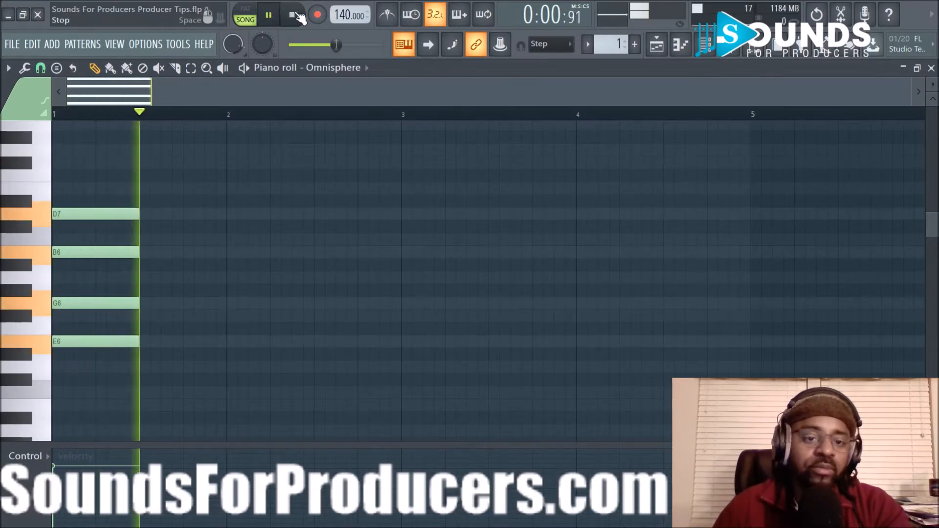
key(space)
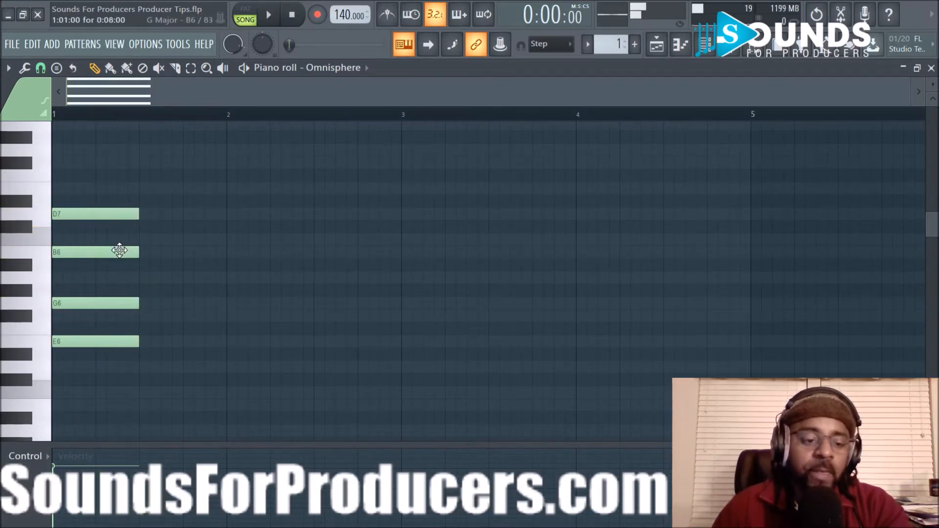
click(273, 16)
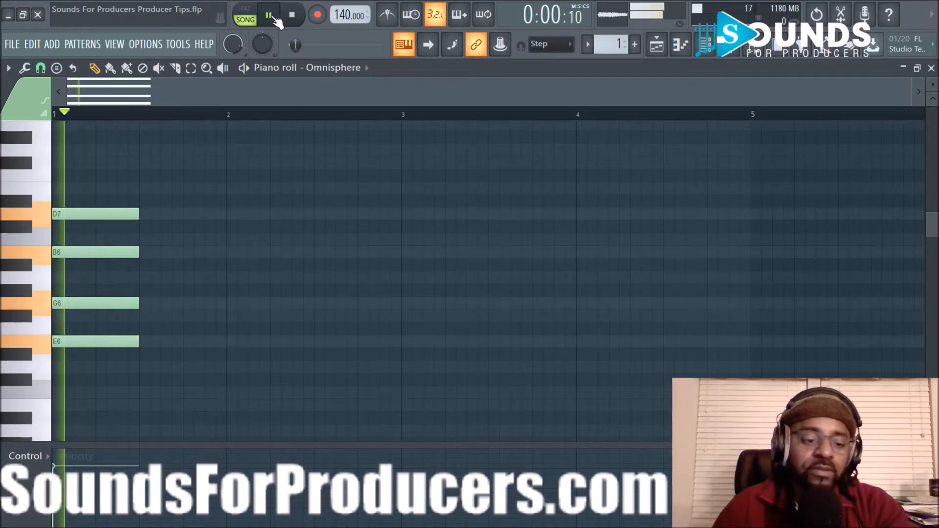
key(space)
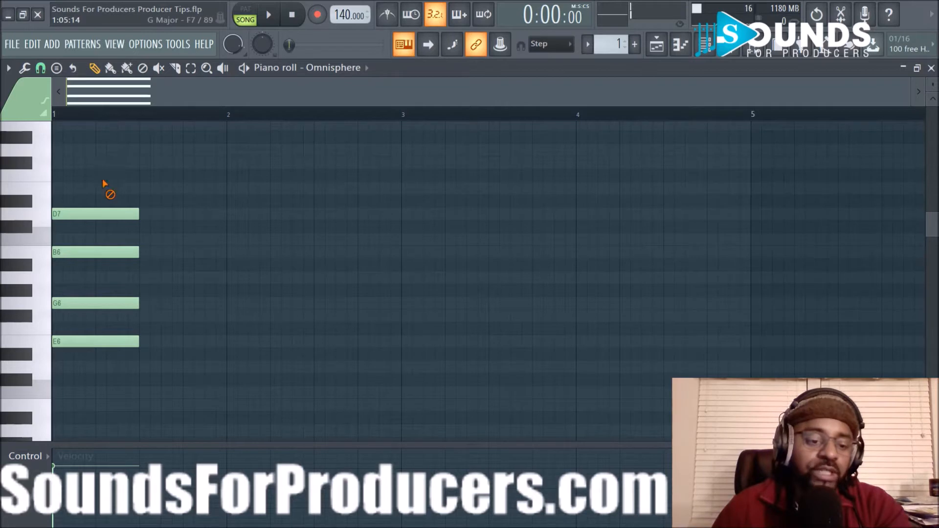
- Delete the D7, B6 and G6 notes in bar 1, keeping only the E6 root
right_click(101, 213)
right_click(100, 252)
right_click(98, 303)
click(85, 341)
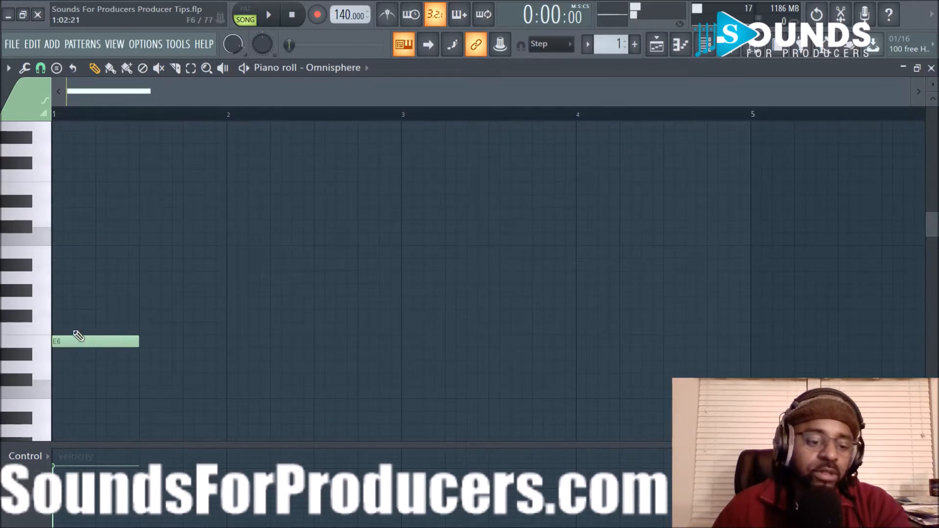
- Stack G#6 and B6 above the E6 note at the start of bar 1 and audition the chord
mouse_move(70, 294)
mouse_down()
mouse_move(92, 287)
mouse_move(57, 288)
mouse_up()
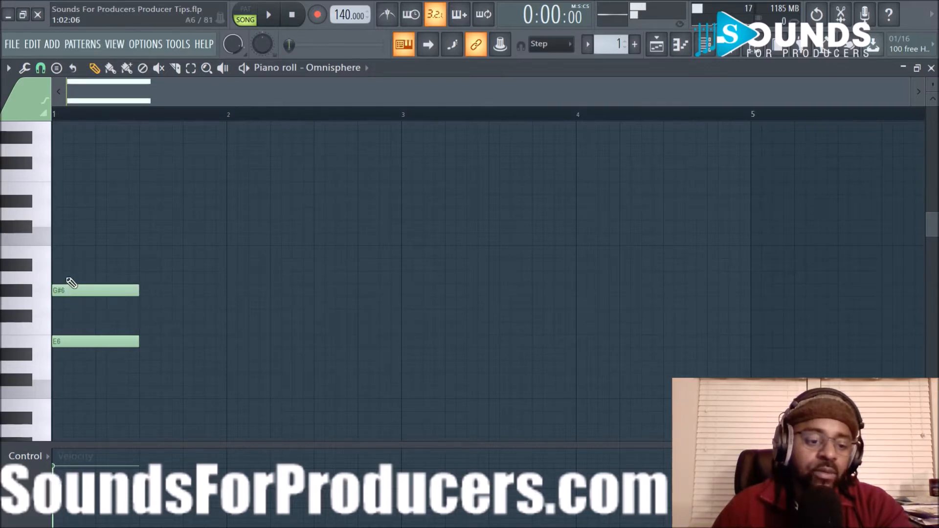
drag(66, 252, 59, 252)
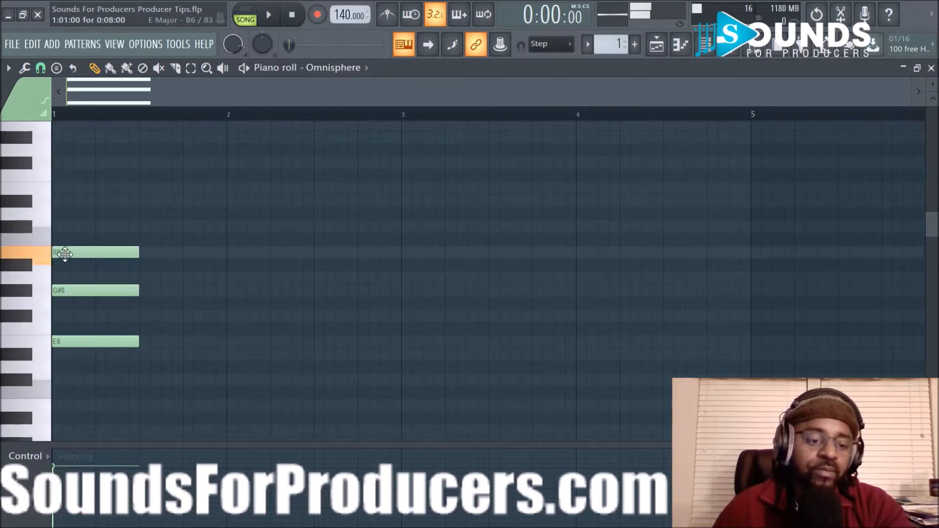
click(280, 17)
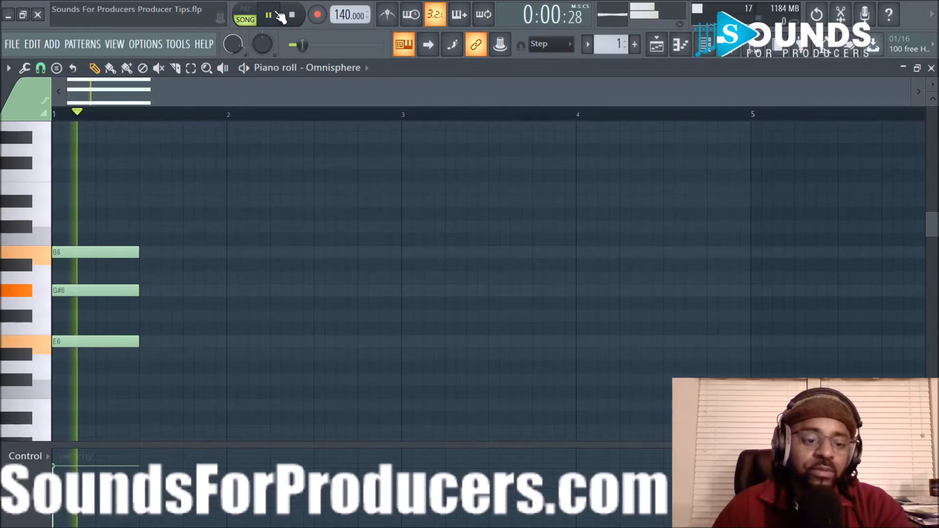
- Add a D#7 note above the E6, G#6 and B6 notes at the start of bar 1 and audition the four-note chord
click(292, 15)
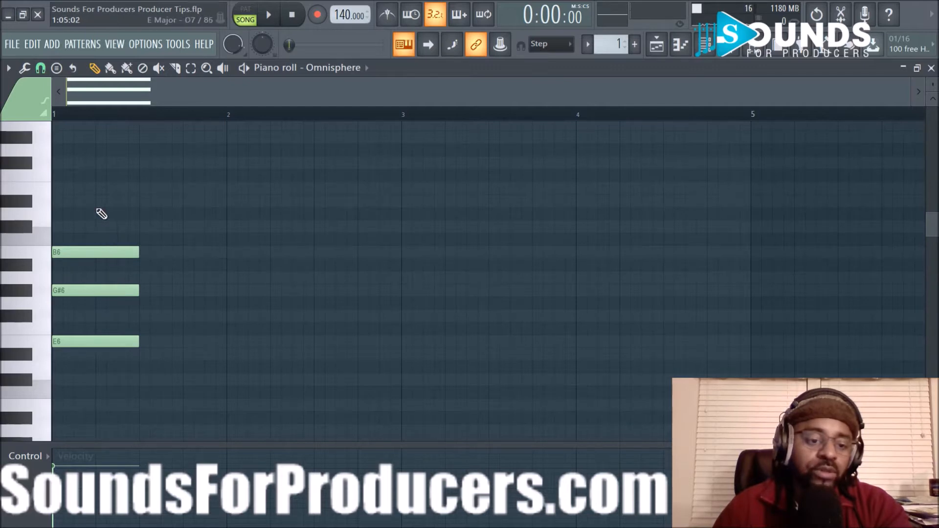
mouse_move(88, 202)
mouse_down()
mouse_move(109, 201)
mouse_move(79, 201)
mouse_up()
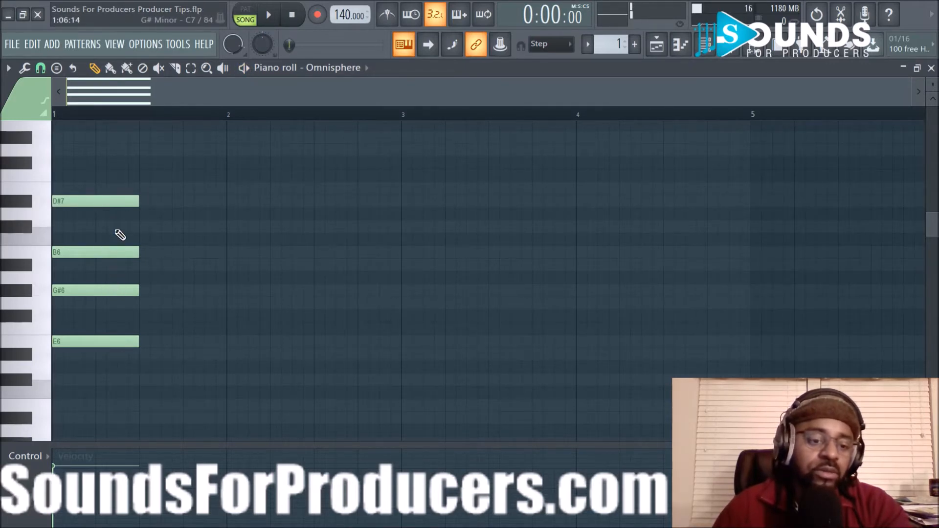
click(268, 15)
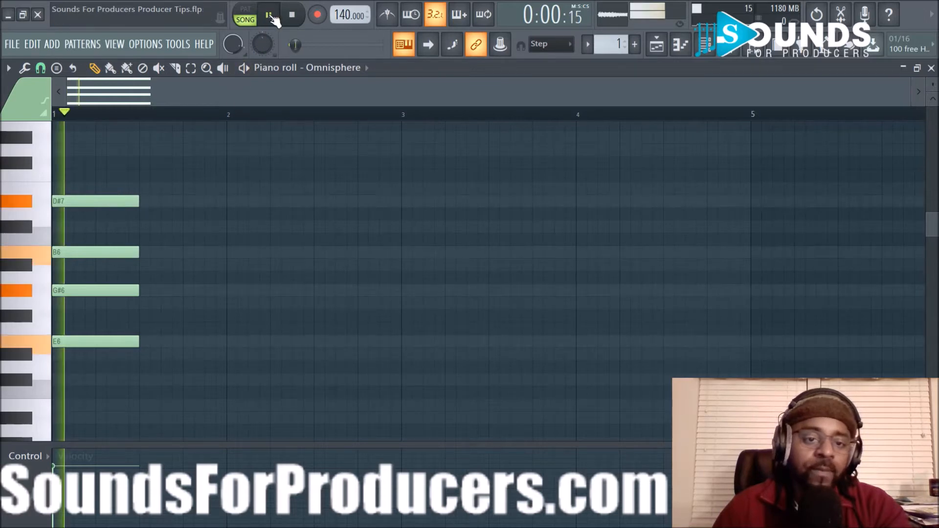
click(295, 16)
- Copy the four-note chord into the second half of bar 1 as D6, F#6, A6 and C#7, and audition it
drag(94, 171, 173, 372)
key(space)
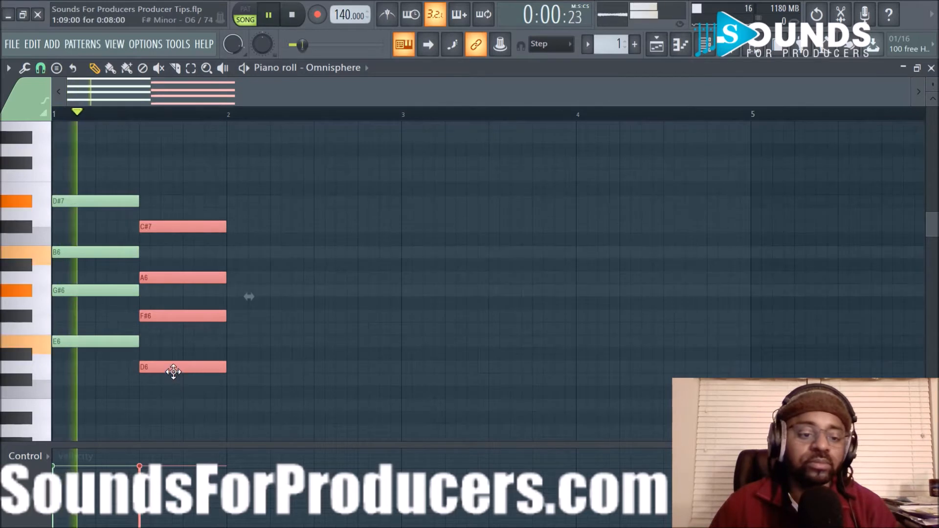
key(space)
- Copy the second chord to the start of bar 2 as C#6, F6, G#6 and C7, and play the progression
drag(173, 367, 253, 378)
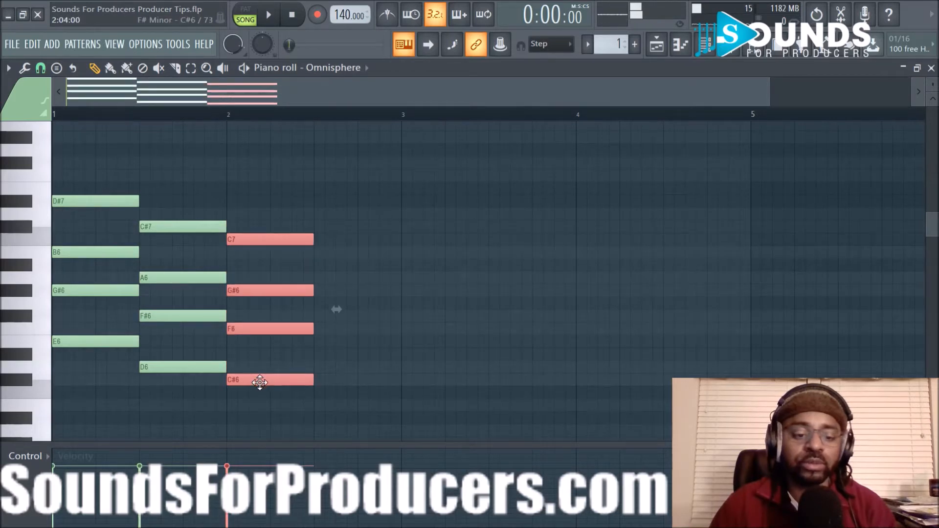
click(372, 306)
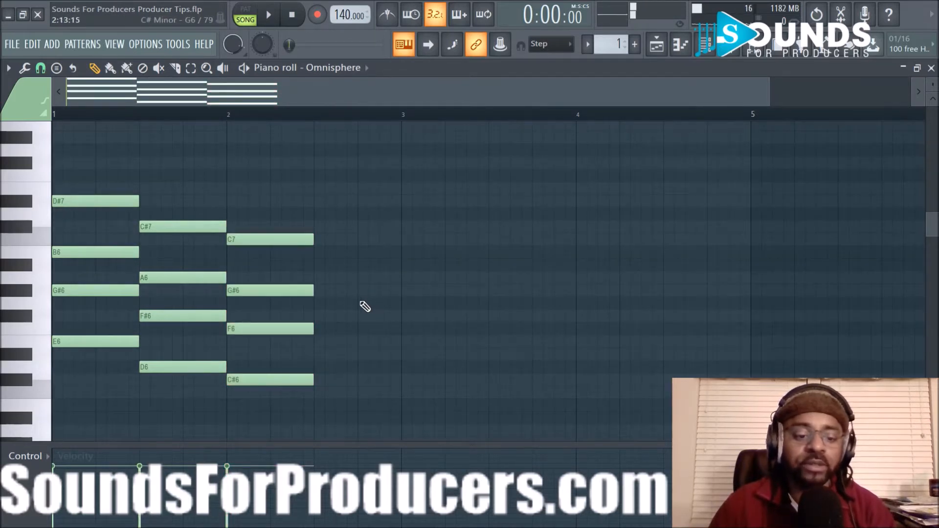
key(space)
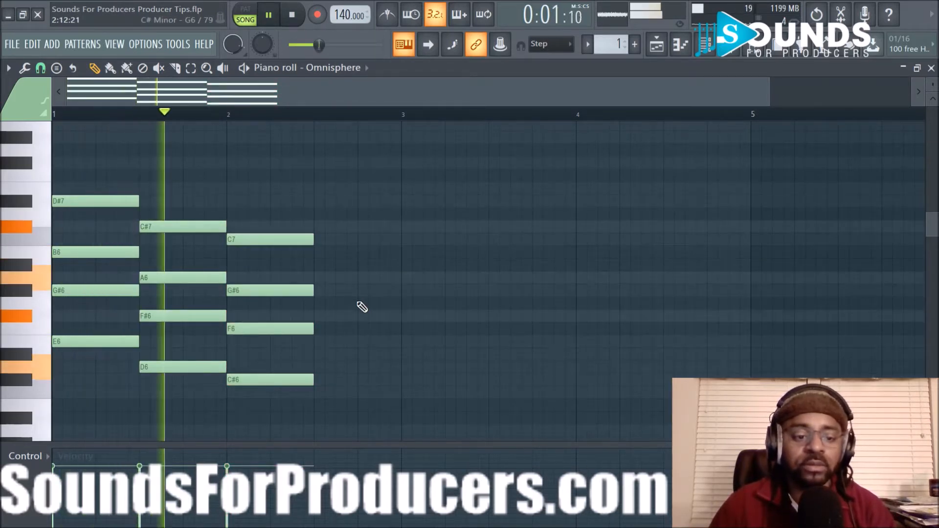
key(space)
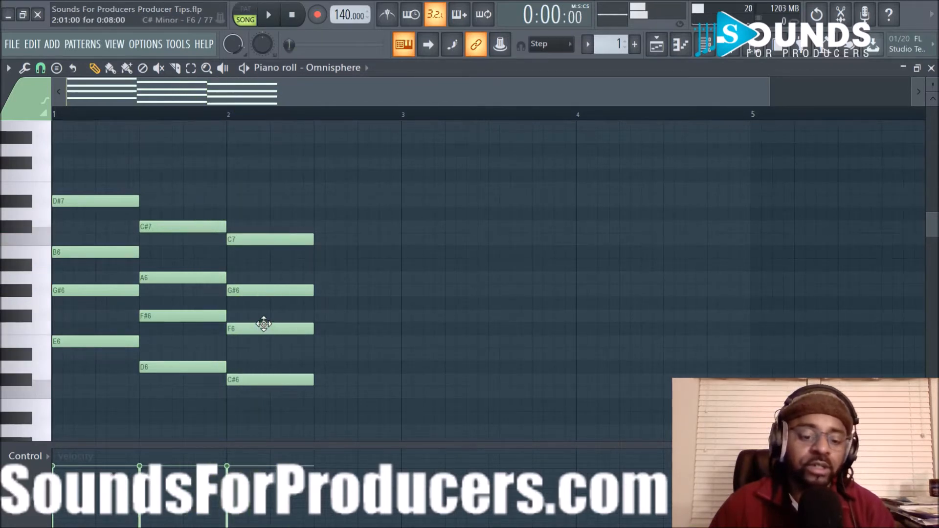
- Lower the third chord's C7 and F6 notes one semitone to B6 and E6, and audition the progression
click(272, 239)
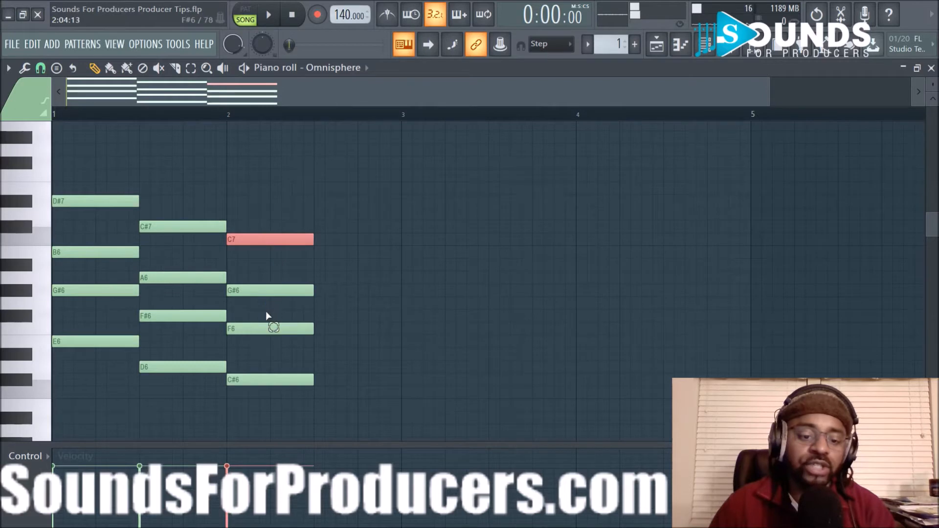
ctrl+click(270, 329)
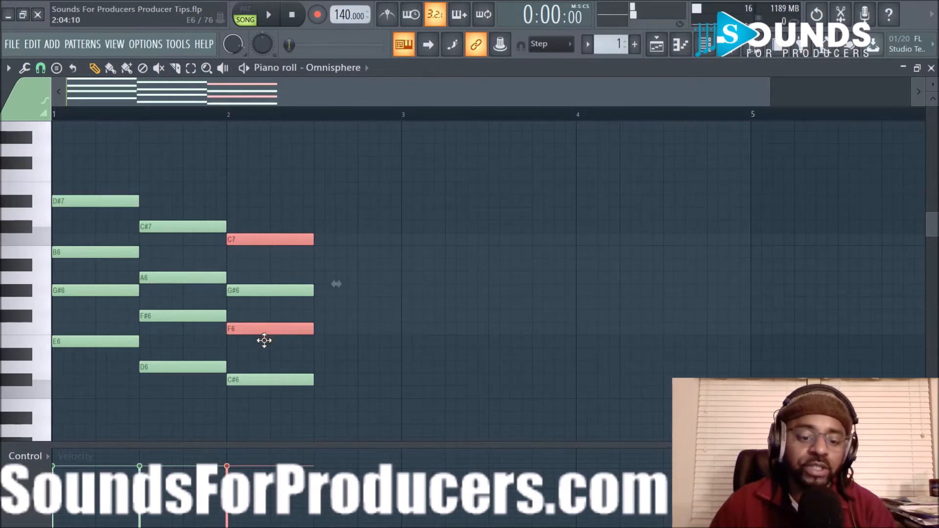
key(shift+Down)
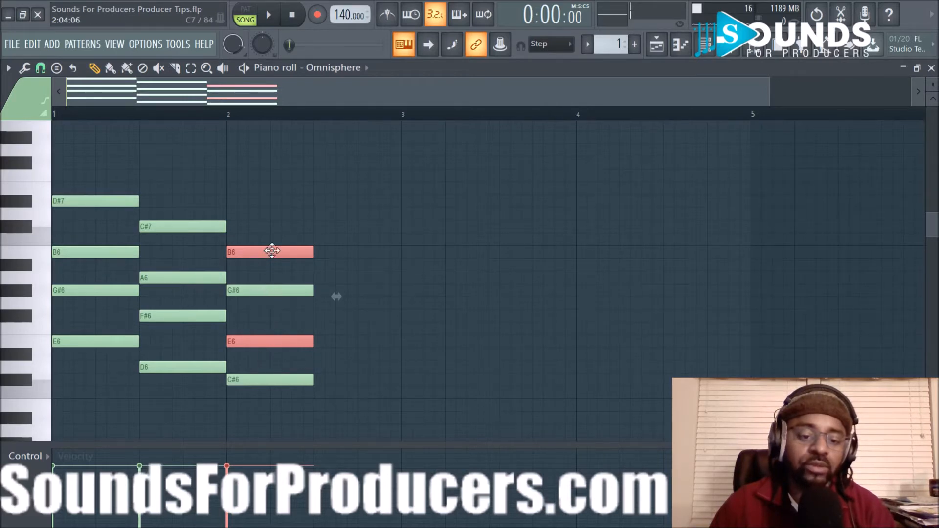
key(space)
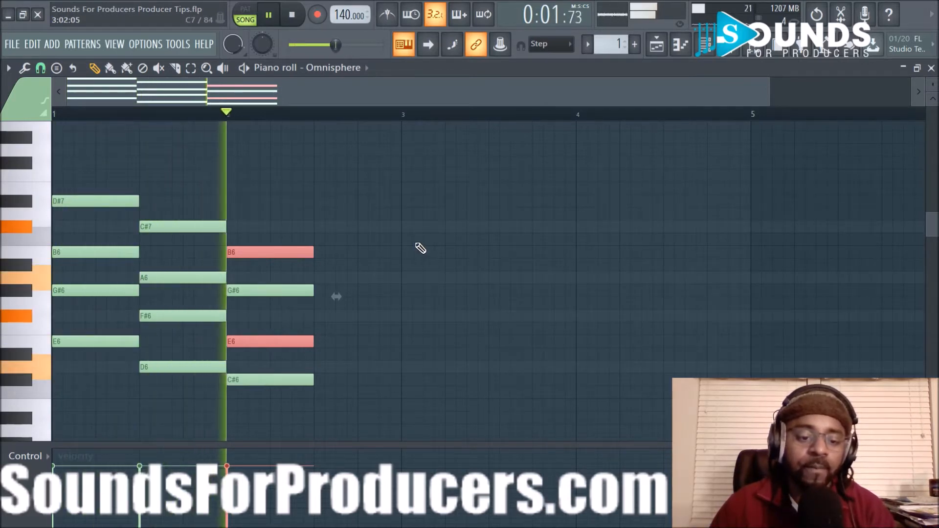
key(space)
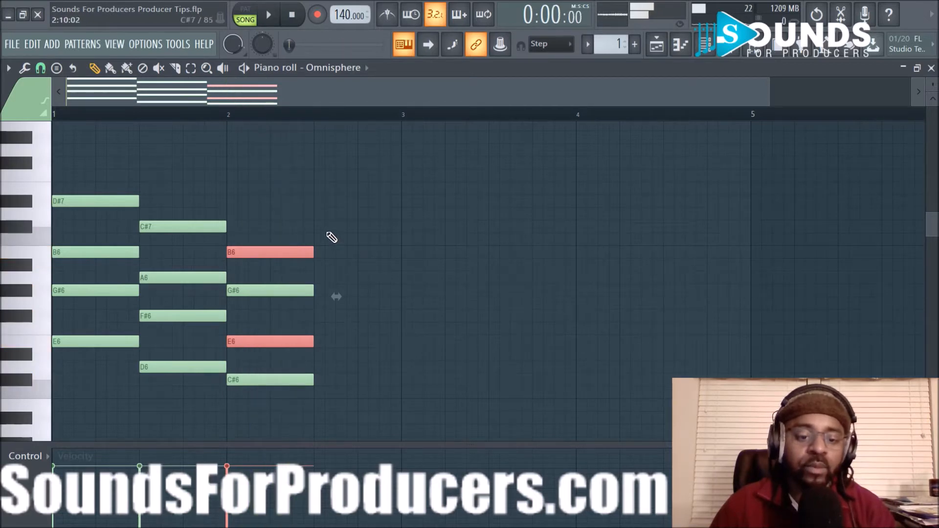
- Build a fourth chord in the second half of bar 2 from a new C#7 and copies of the second chord's D6, F#6 and A6
mouse_move(326, 240)
mouse_down()
mouse_move(361, 237)
mouse_move(348, 238)
mouse_move(342, 223)
mouse_up()
key(space)
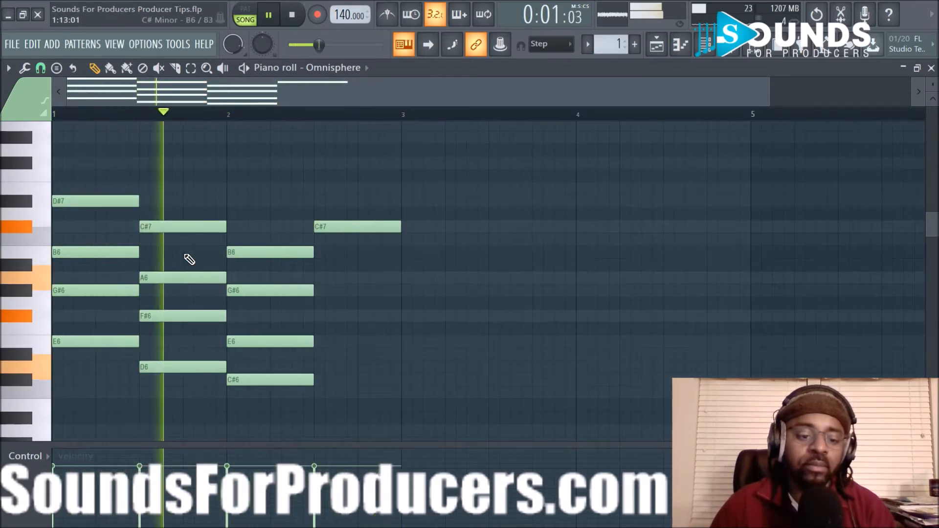
drag(189, 260, 188, 387)
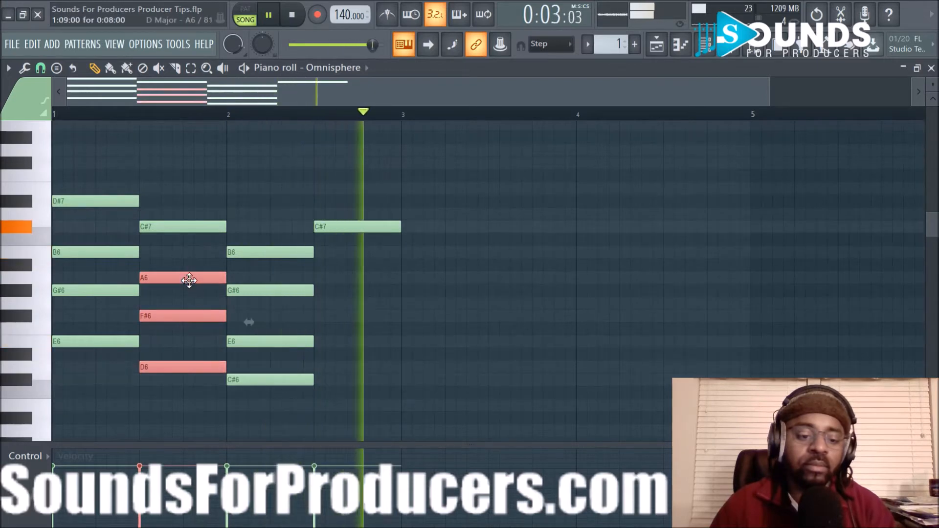
drag(189, 280, 363, 279)
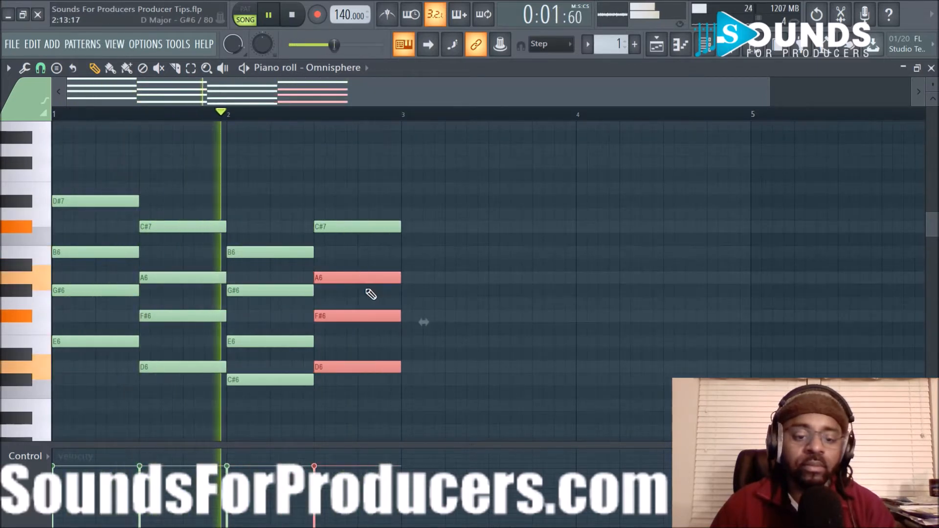
right_click(430, 276)
- Try lowering the fourth chord's C#7 and F#6 notes one semitone to C7 and F6 during playback, and undo the change
drag(360, 203, 365, 256)
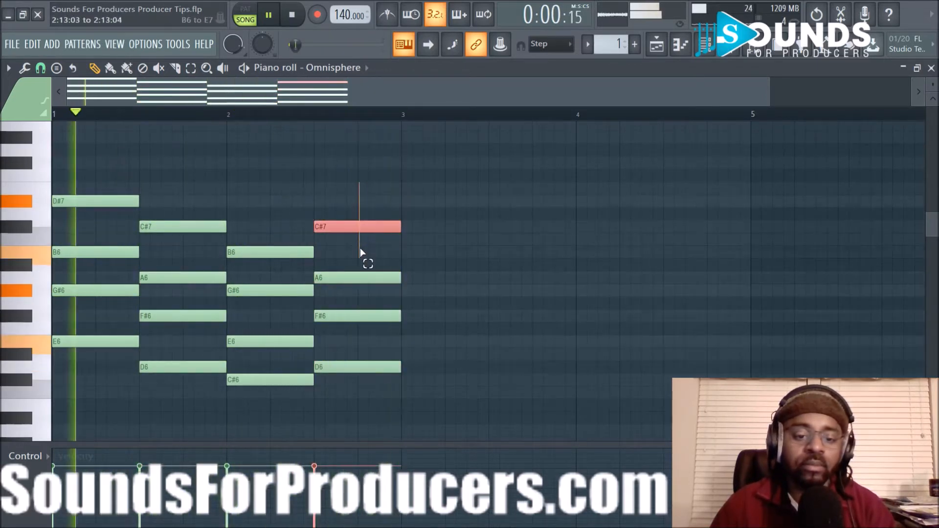
drag(357, 305, 351, 330)
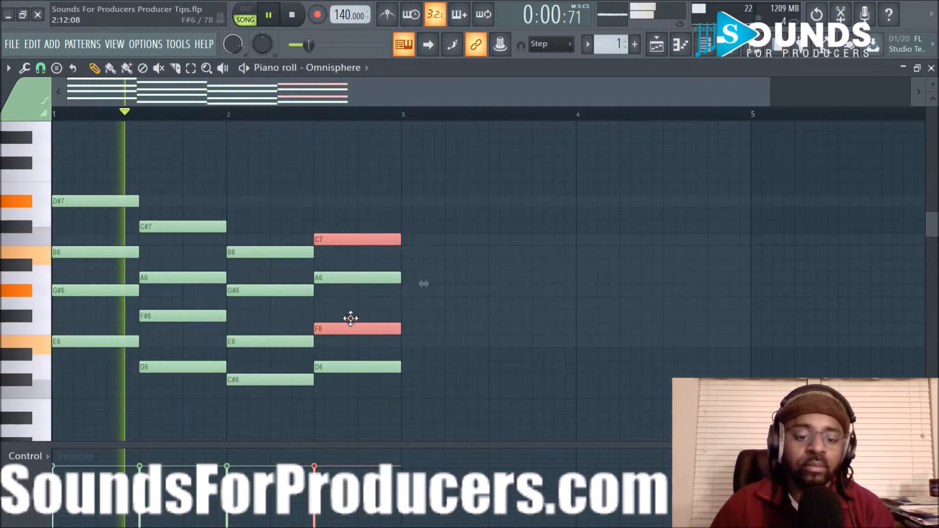
key(ctrl+z)
click(442, 302)
key(space)
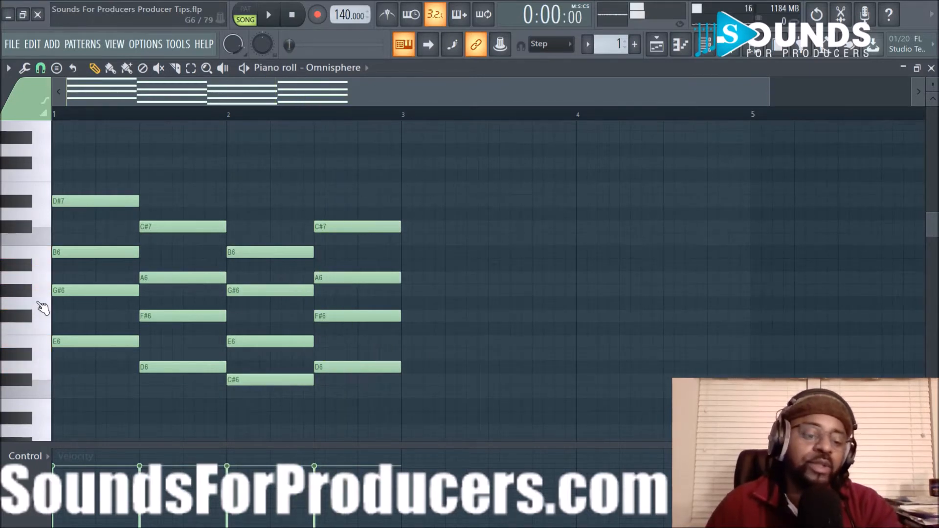
- Move the second chord's A6 note down an octave to A5 and audition the progression
click(182, 274)
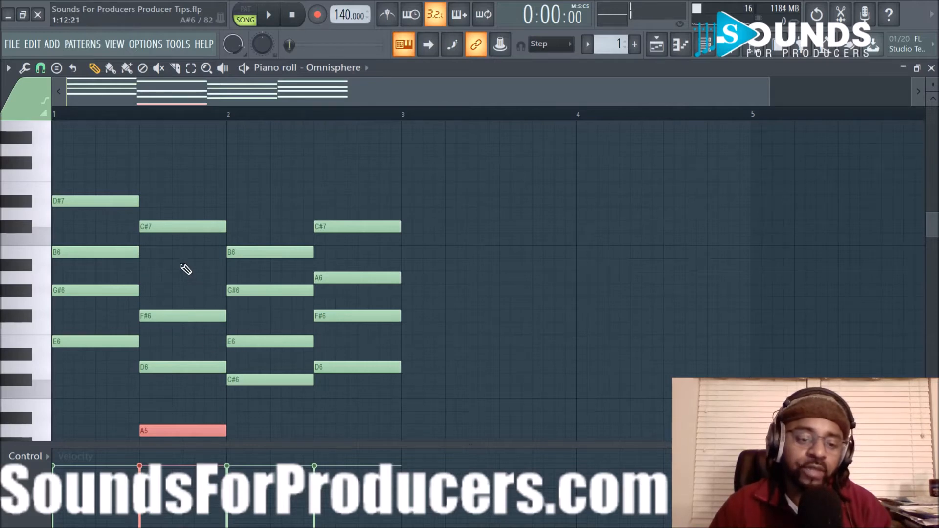
key(space)
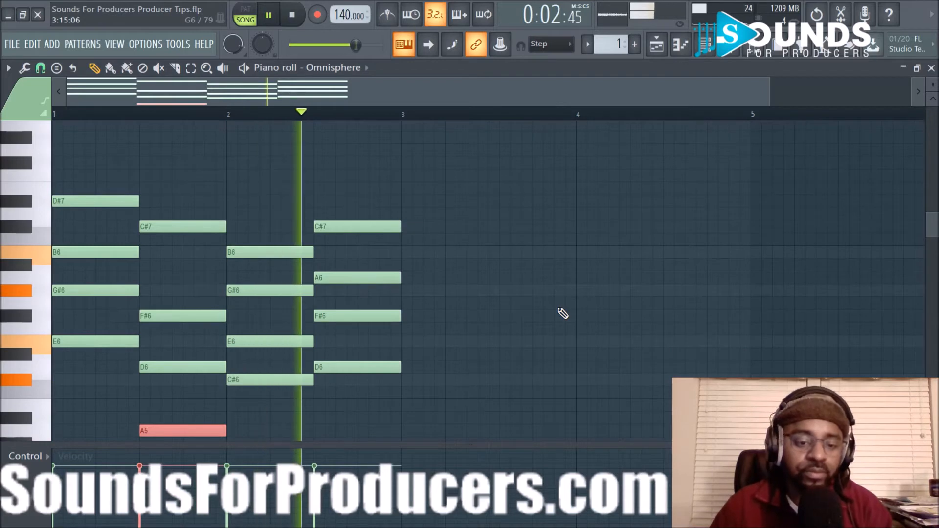
key(space)
- Move the third chord's G#6 note down one octave and audition the progression
click(254, 290)
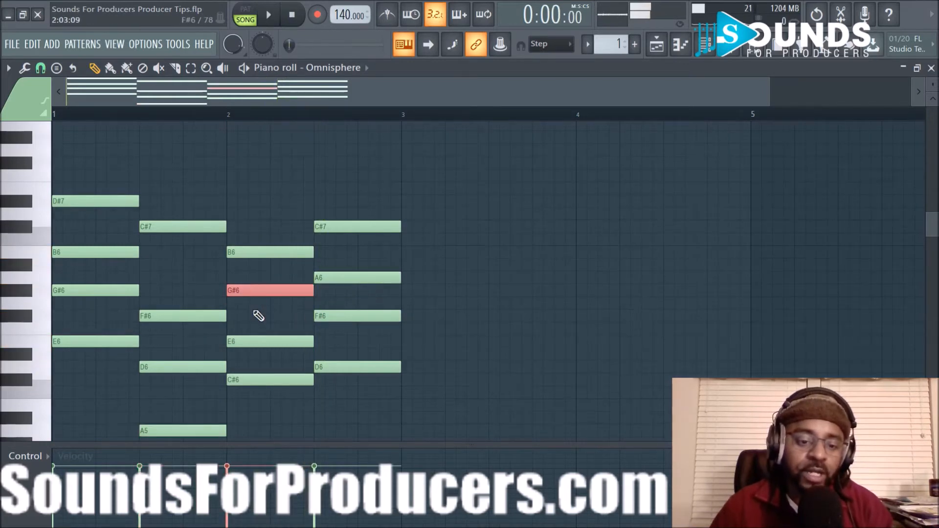
key(ctrl+Down)
key(space)
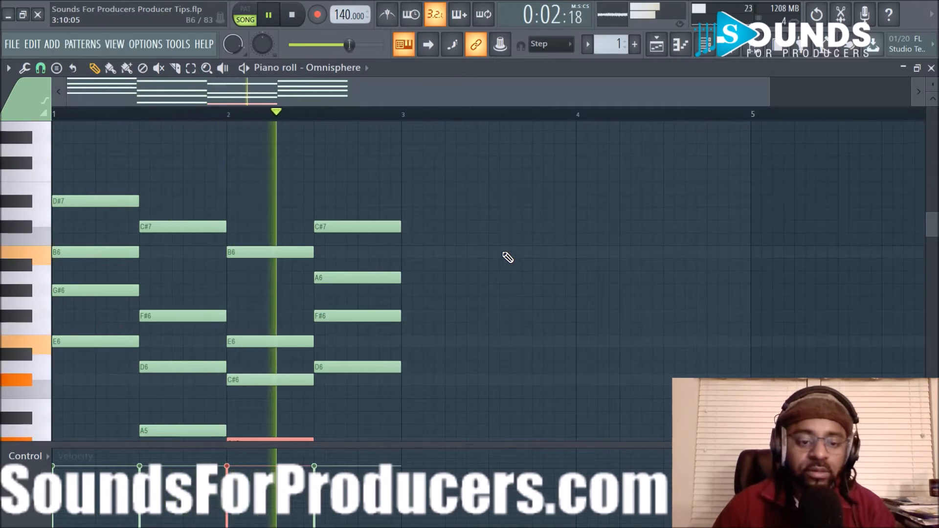
key(space)
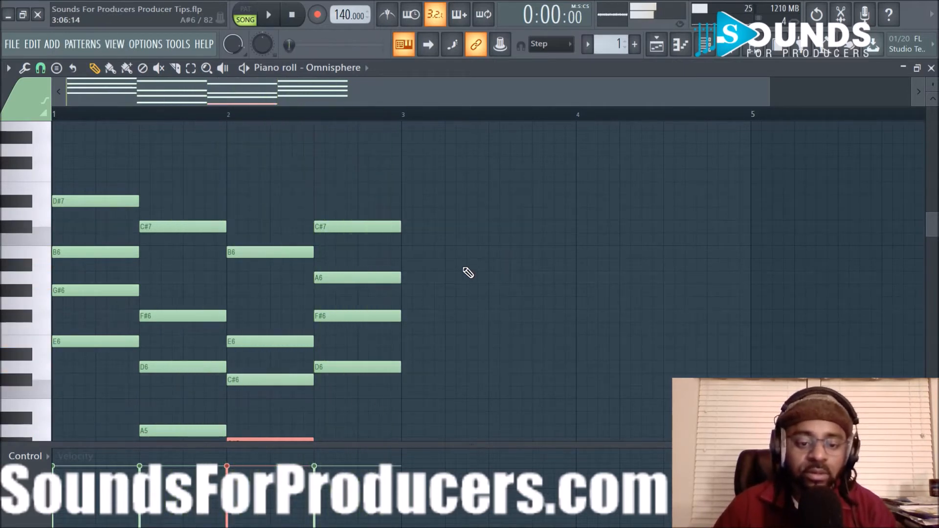
- Move the fourth chord's A6 note down an octave to A5 and audition the progression
click(370, 277)
key(ctrl+Down)
key(space)
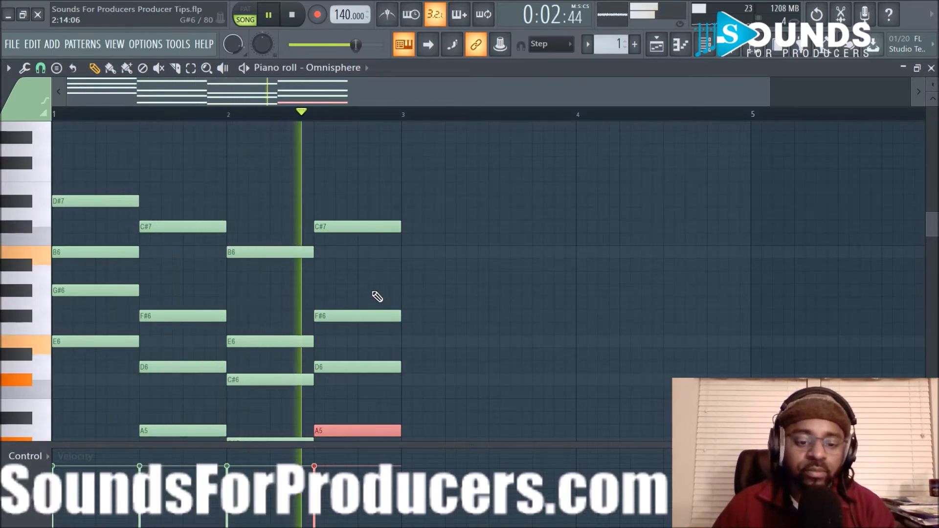
key(space)
- Move the first chord's G#6 note down one octave and start playing the revoiced progression
drag(100, 261, 115, 306)
key(ctrl+Down)
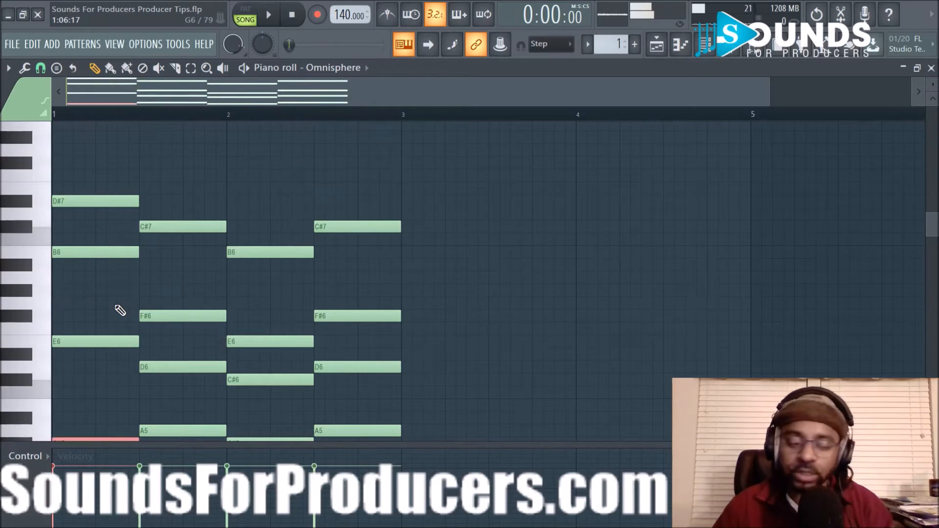
key(space)
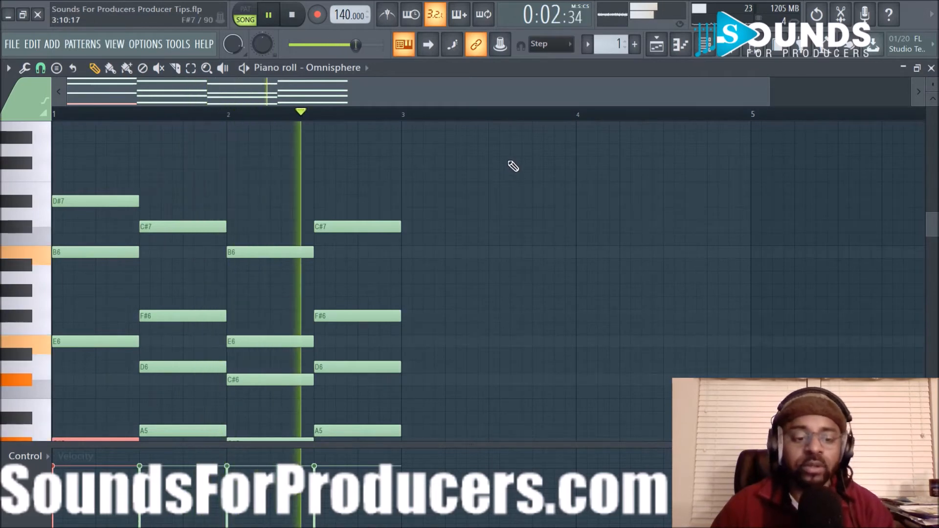
- Listen to the full four-chord progression across bars 1 and 2 again
scroll(274, 187, up, 2)
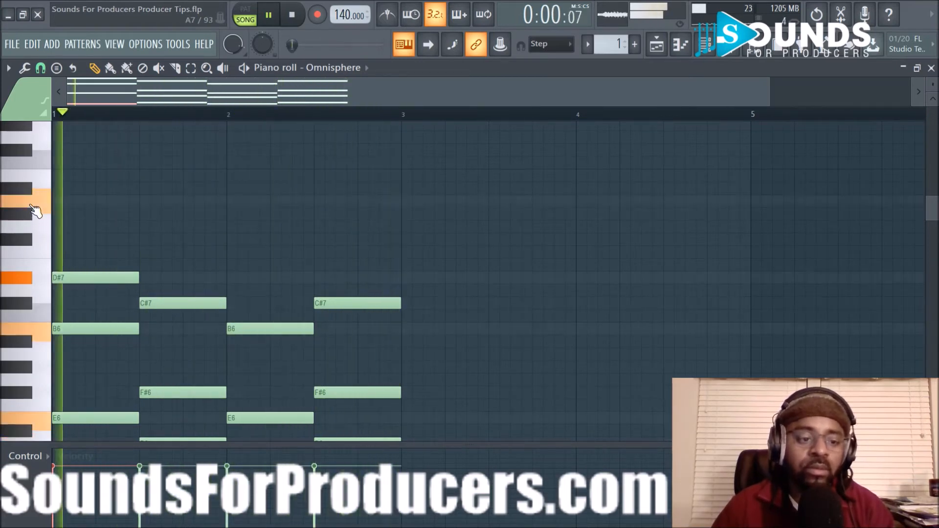
key(space)
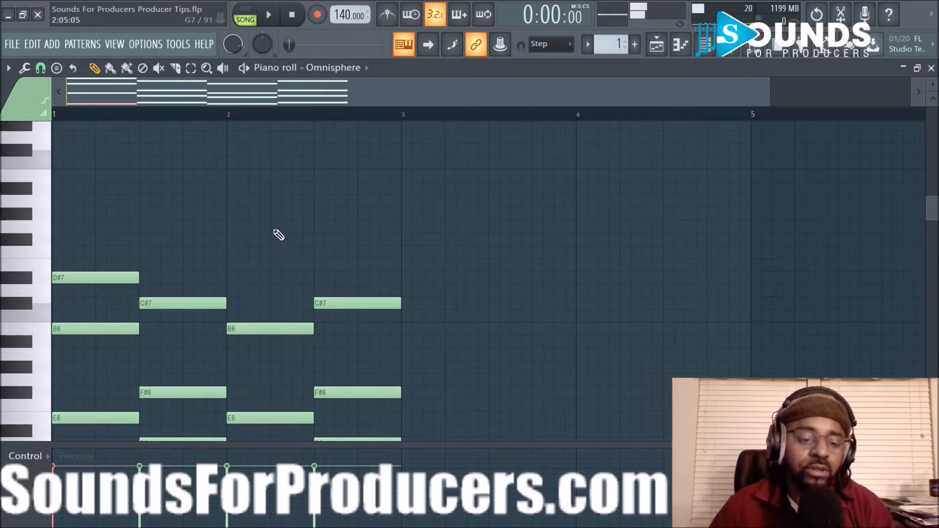
key(space)
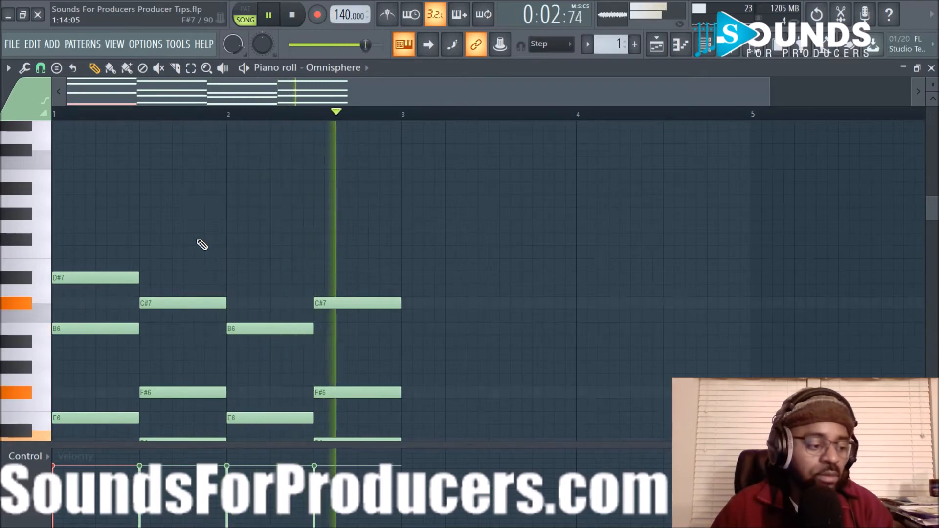
key(space)
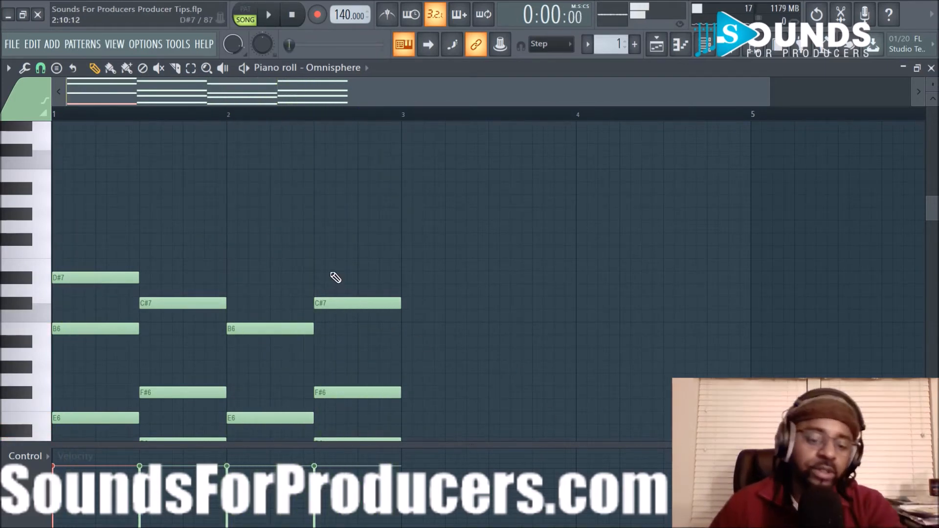
scroll(342, 293, down, 3)
scroll(299, 319, up, 2)
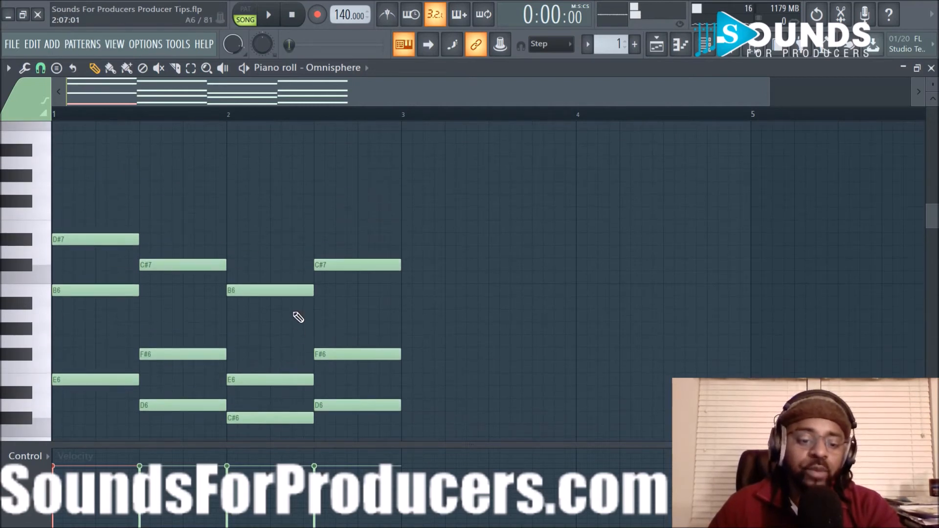
scroll(273, 302, down, 1)
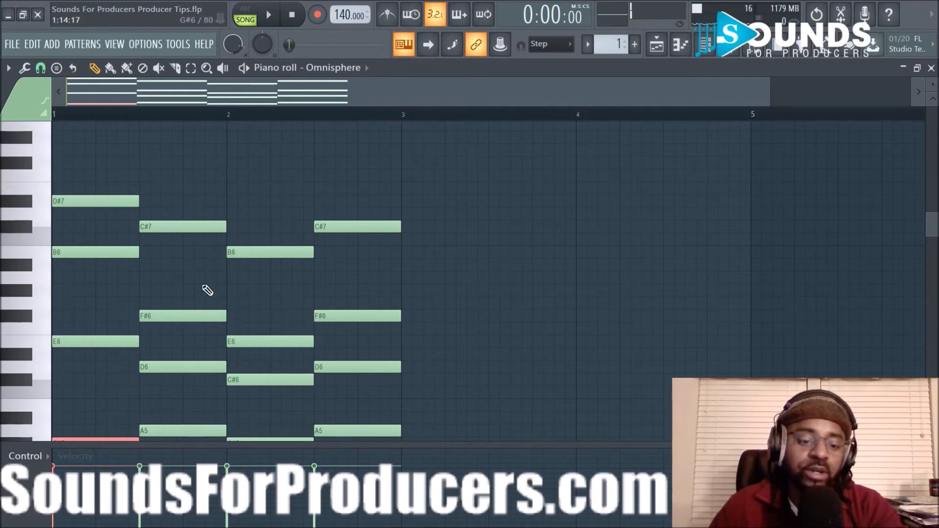
scroll(190, 297, up, 1)
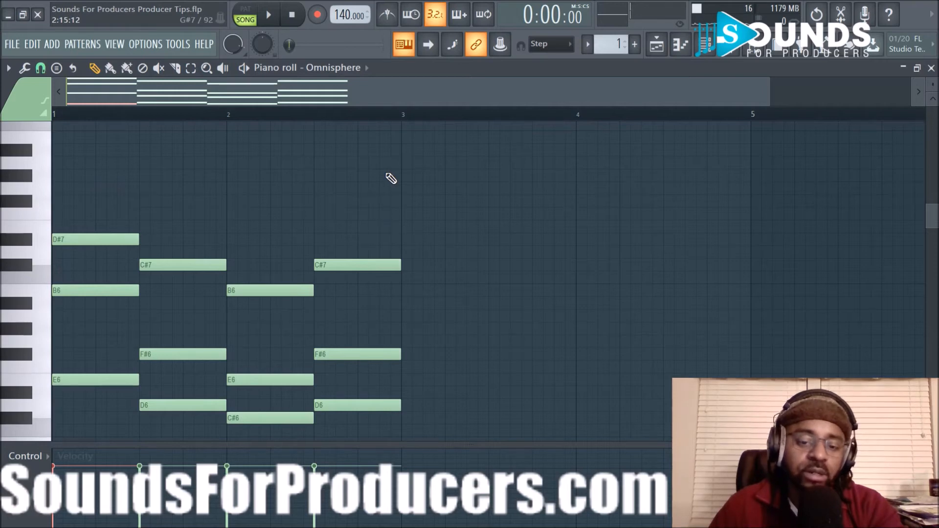
scroll(390, 179, up, 1)
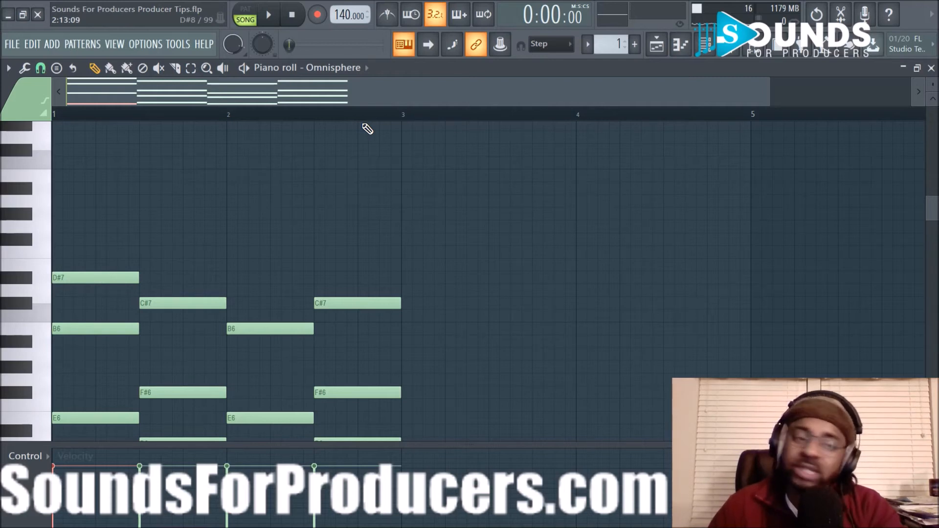
- Stamp an m-Maj7add11 chord into the empty space in bar 3 and shift it down to a D6 root
click(57, 67)
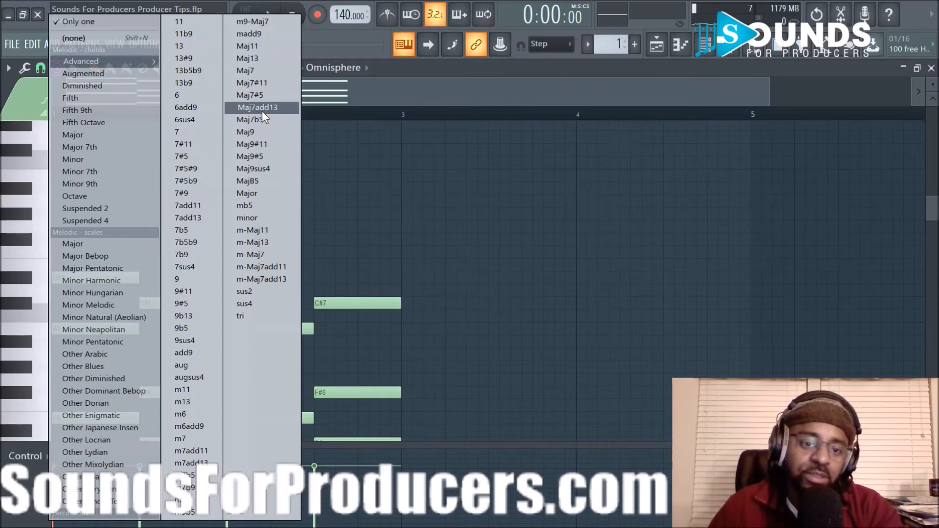
click(277, 267)
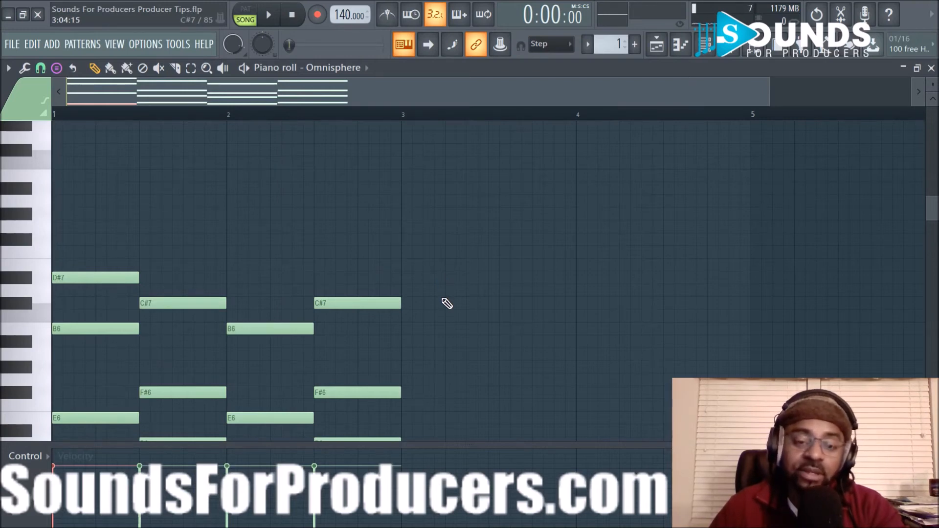
scroll(446, 317, down, 2)
scroll(445, 315, up, 2)
scroll(444, 311, down, 3)
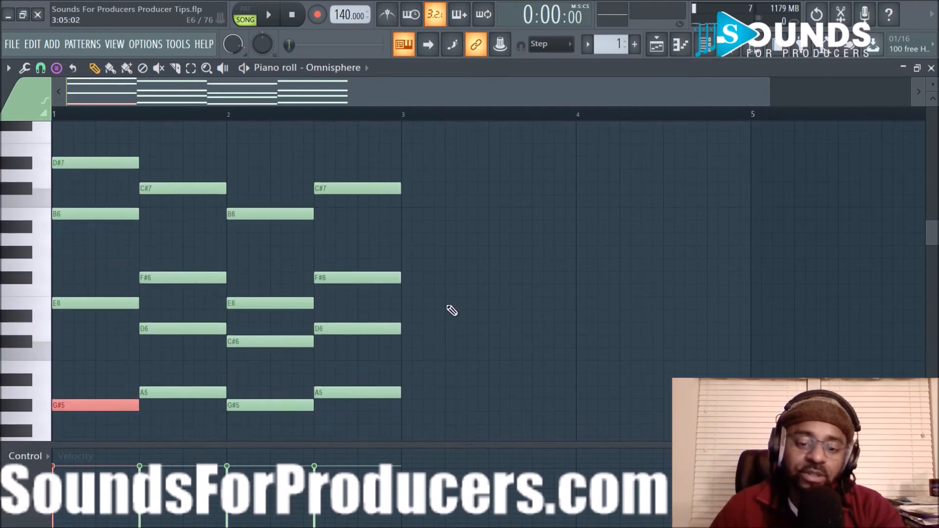
click(448, 306)
scroll(488, 302, up, 2)
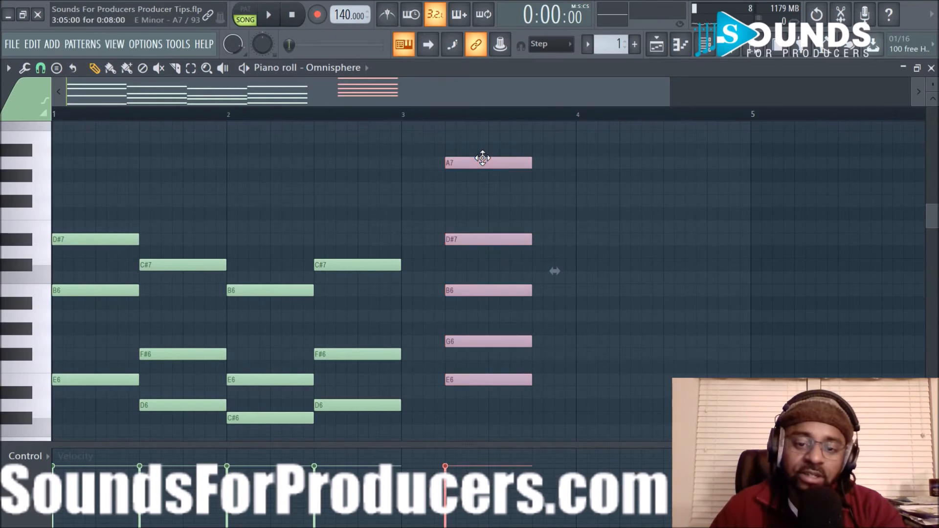
drag(483, 164, 505, 189)
scroll(314, 271, down, 1)
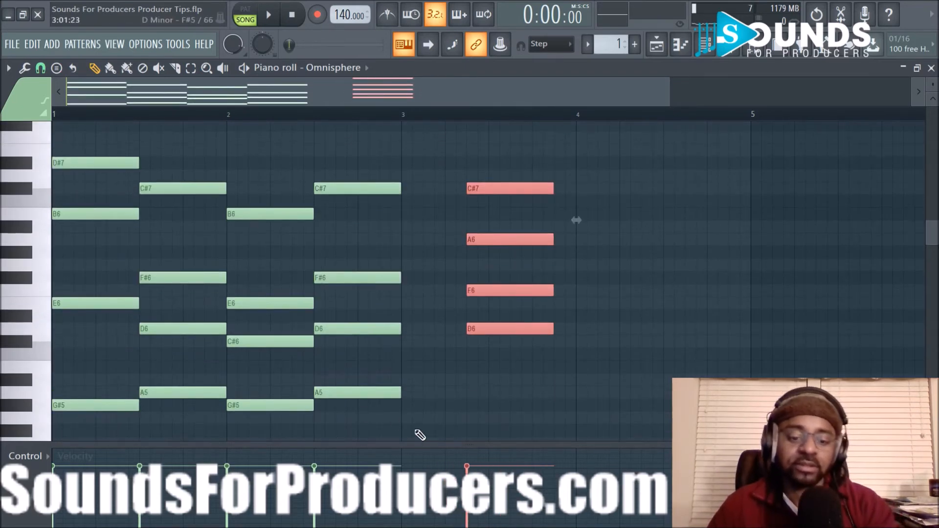
- Delete the four-chord progression in bars 1 and 2, keeping only the stamped chord in bar 3
drag(420, 434, 48, 92)
key(Delete)
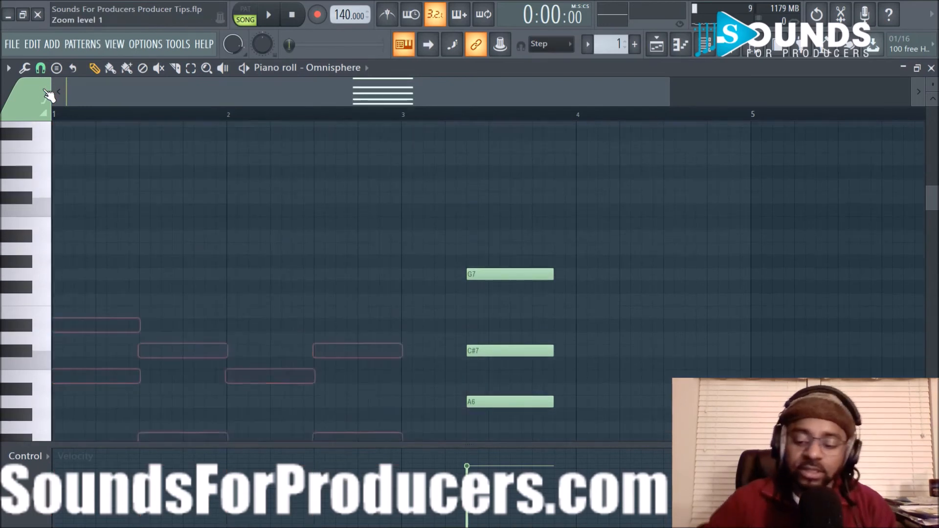
scroll(145, 164, down, 1)
scroll(149, 168, down, 2)
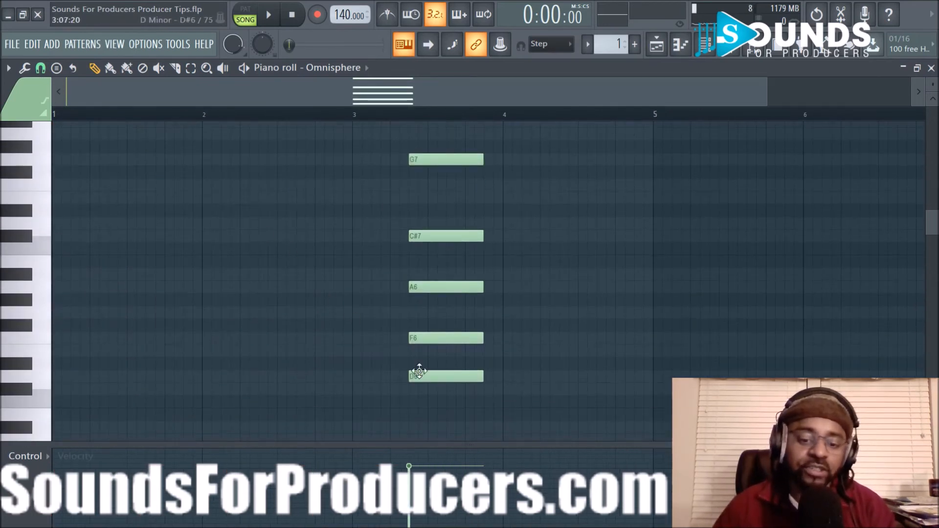
- Move the stamped chord to the start of bar 1 with C#6 as its root and audition it
drag(428, 377, 70, 392)
key(space)
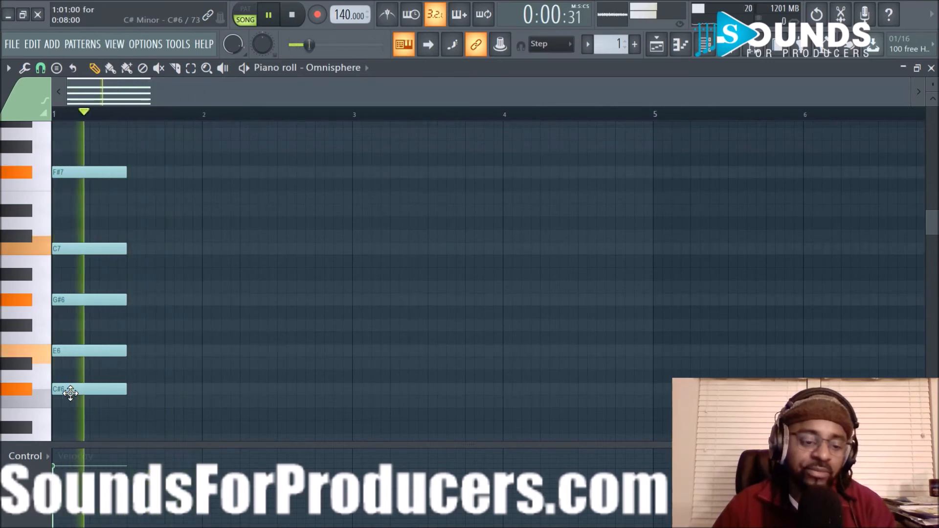
key(space)
- Transpose all notes of the chord down one octave to a C#5 root and audition it
key(ctrl+a)
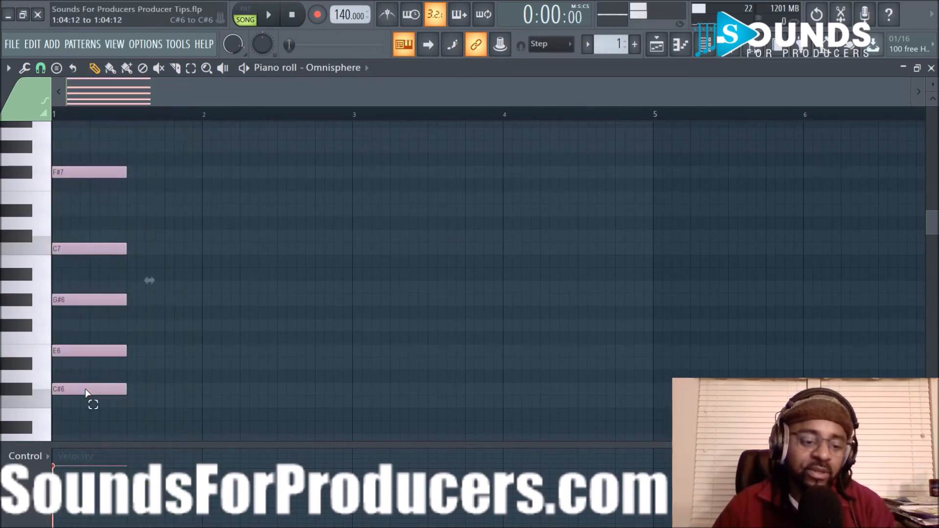
drag(86, 388, 91, 395)
key(space)
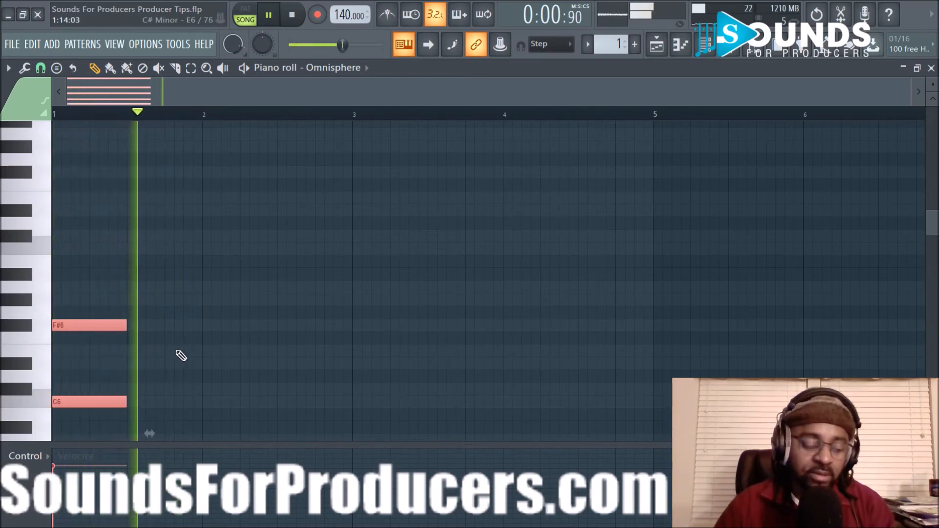
key(space)
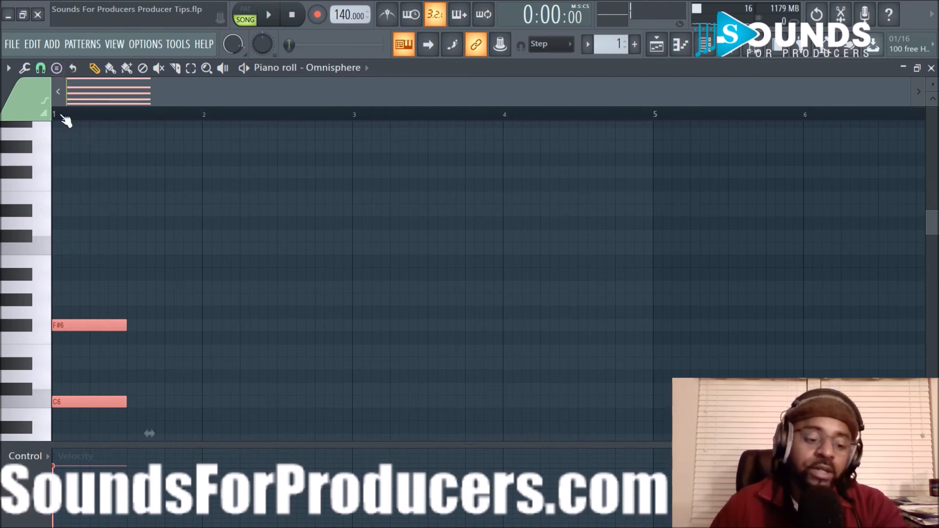
- Look over the chord and scale presets available for stamping in the piano roll
scroll(68, 277, down, 3)
scroll(69, 274, up, 3)
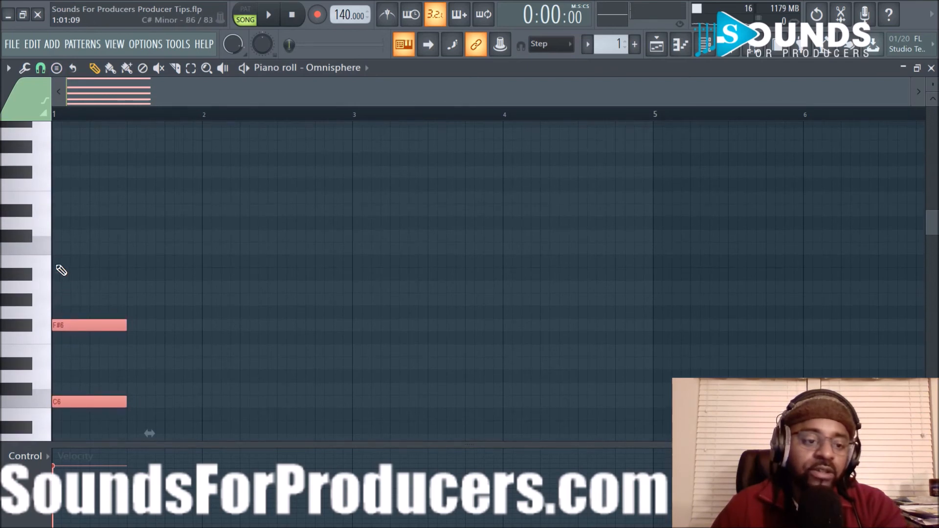
click(56, 68)
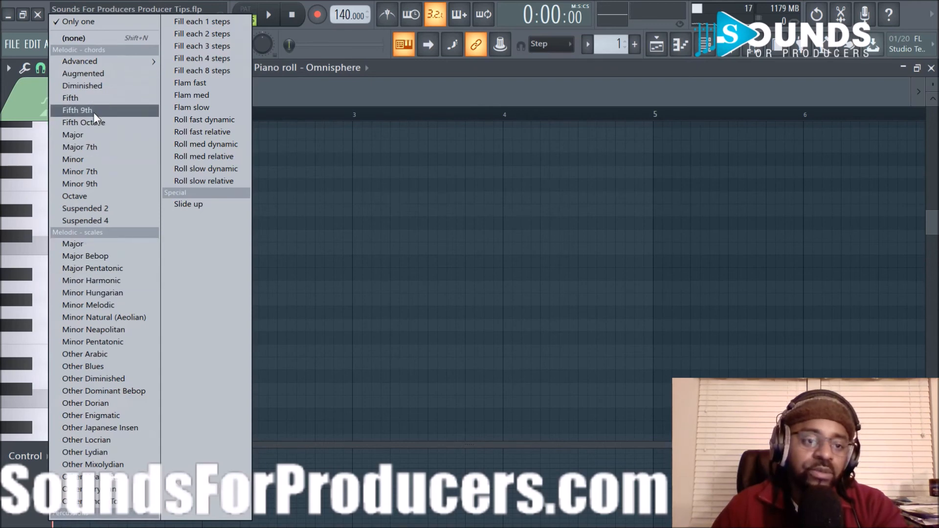
click(94, 256)
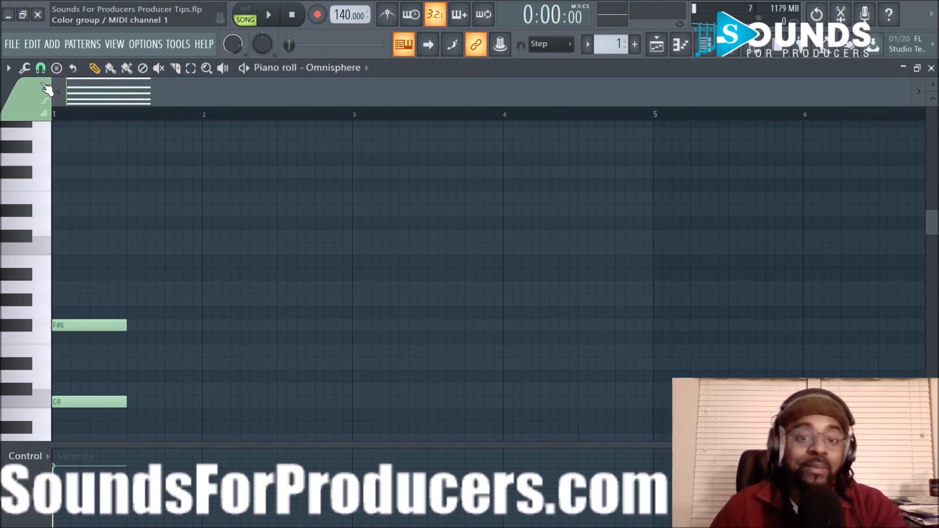
- Examine the lowered chord's five notes from C#5 to F#6 and play it back from bar 1
scroll(98, 125, up, 3)
scroll(98, 124, down, 2)
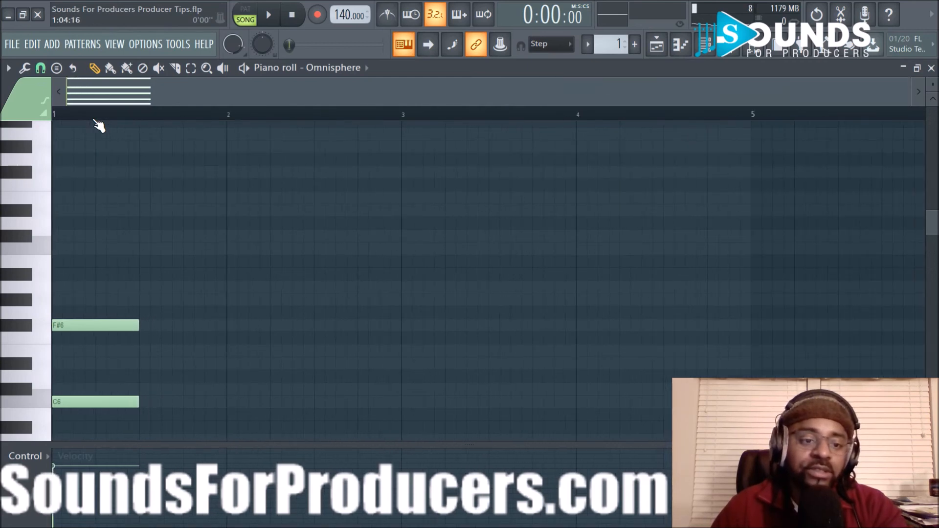
scroll(98, 127, down, 5)
scroll(191, 194, up, 3)
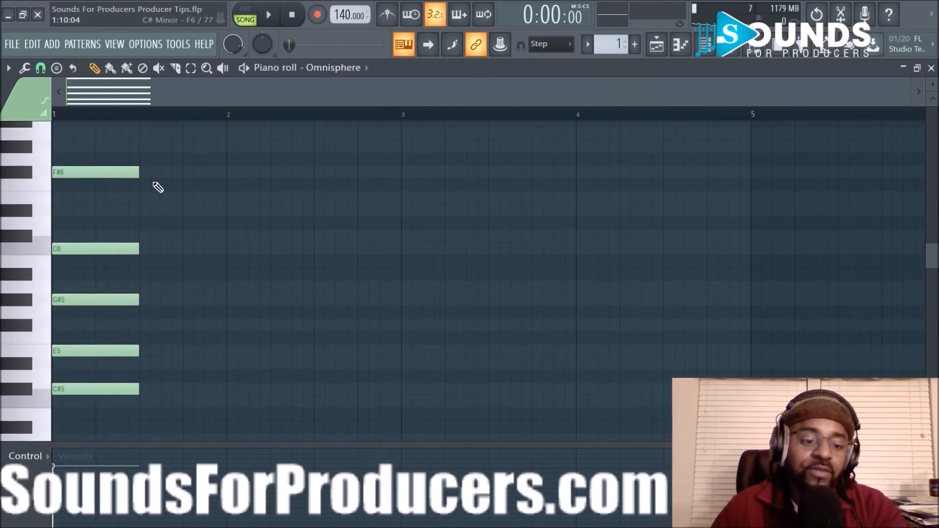
scroll(158, 188, down, 3)
scroll(157, 188, up, 3)
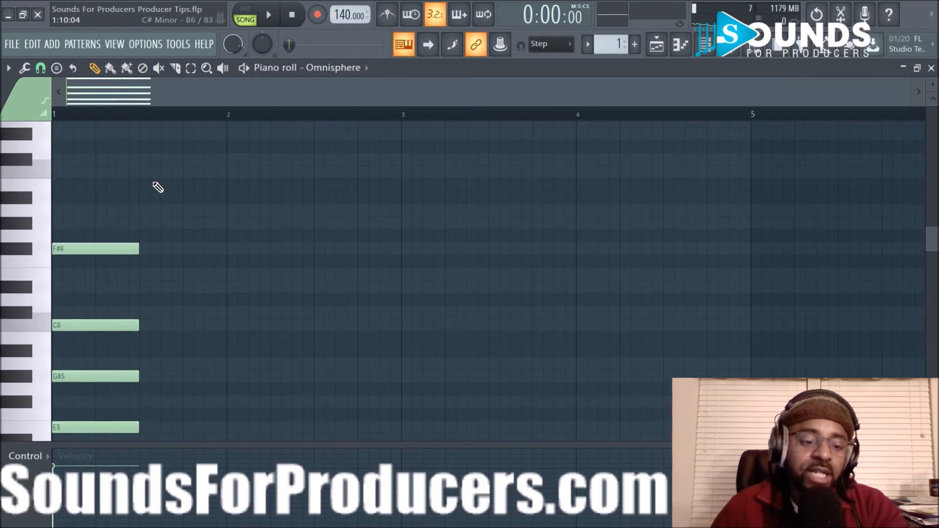
scroll(155, 188, down, 5)
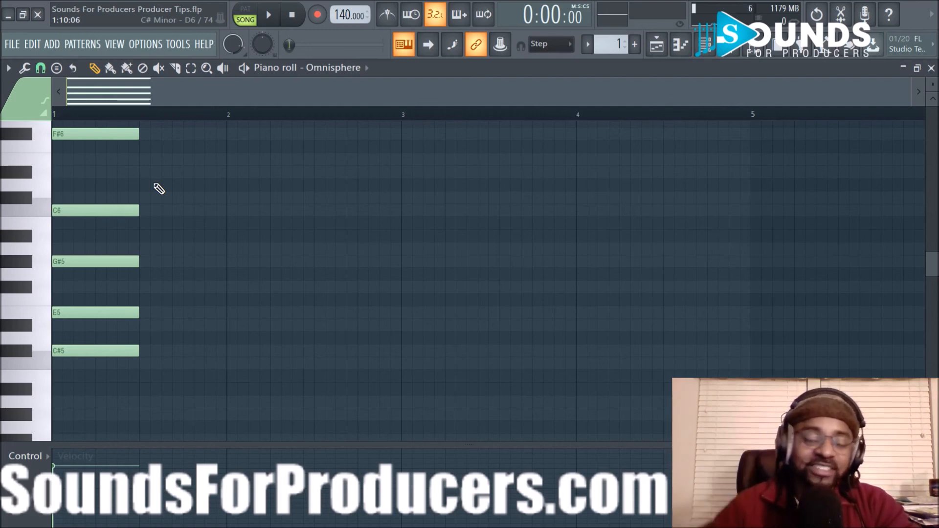
click(269, 15)
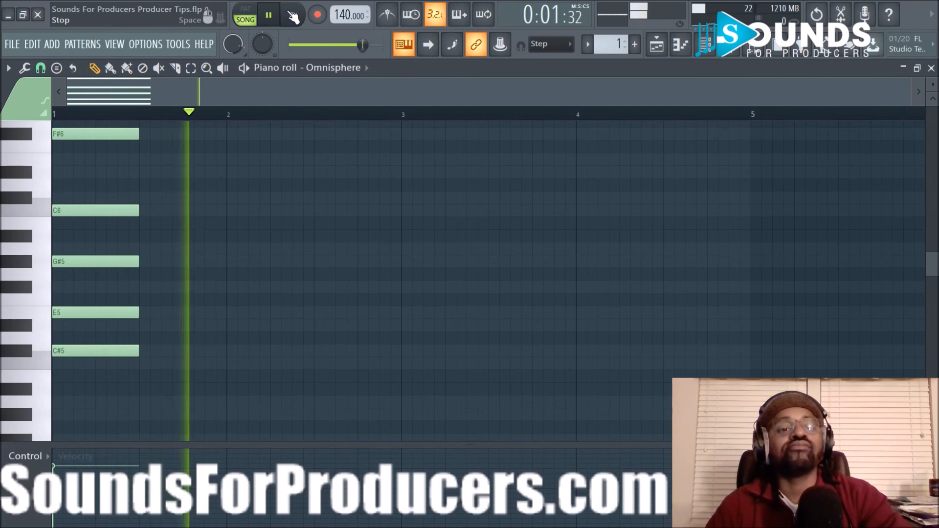